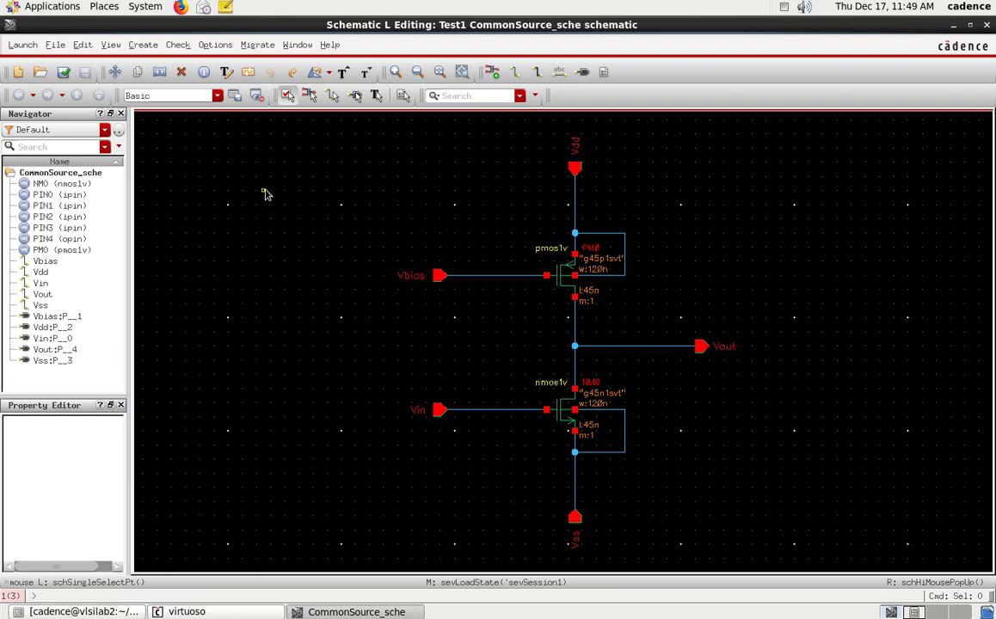
Launch Layout XL from the schematic, creating a new layout with Automatic configuration.
click(19, 46)
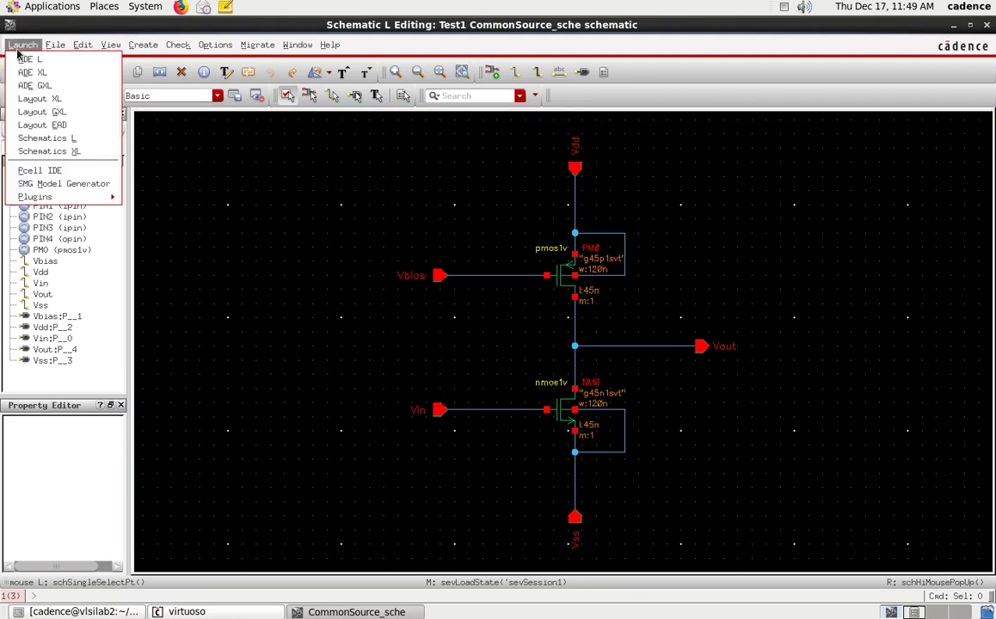
click(62, 101)
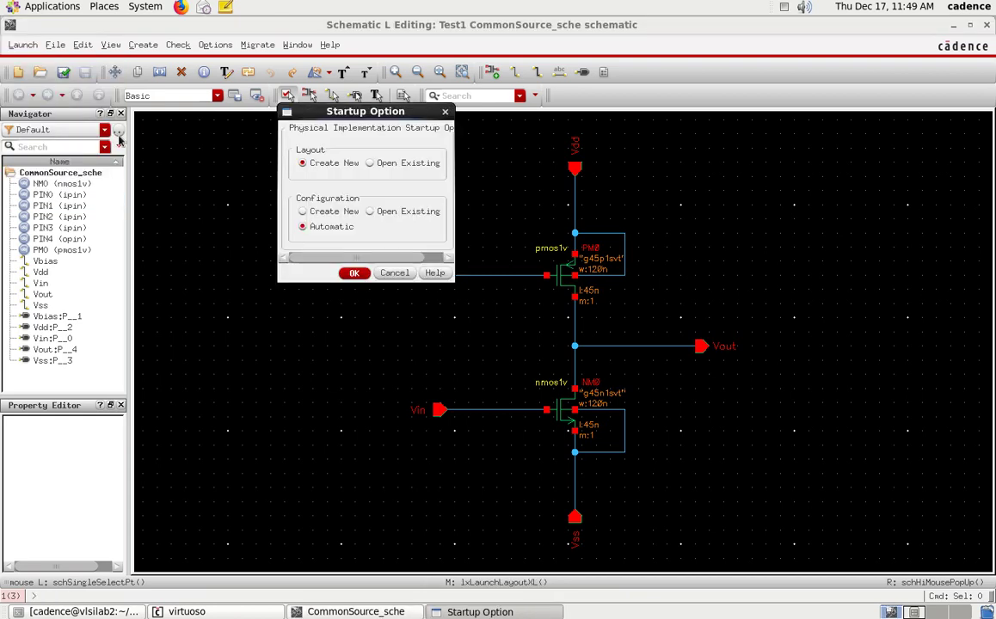
drag(379, 114, 403, 186)
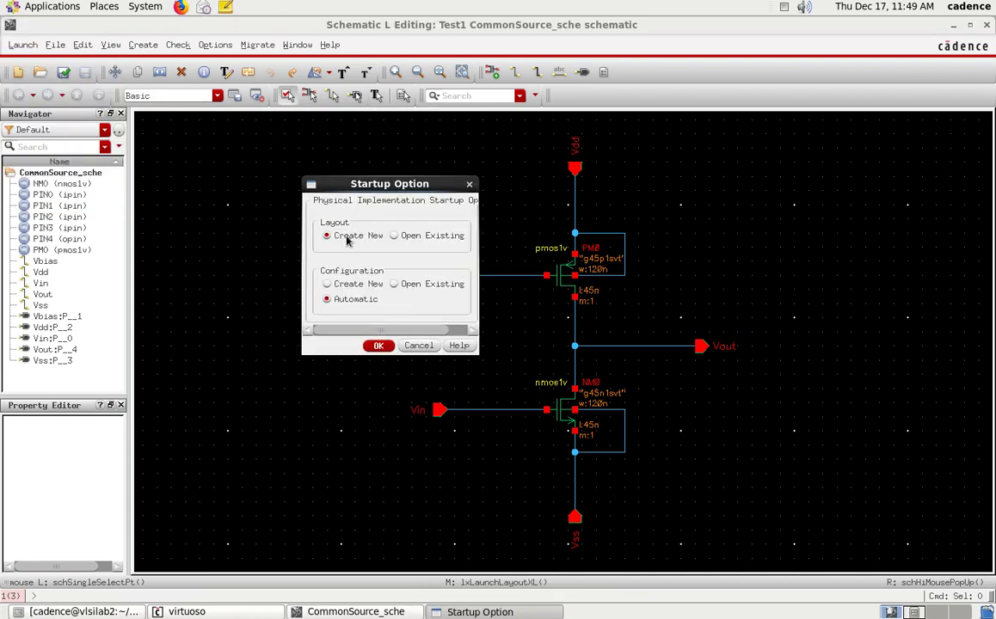
click(379, 346)
Create the Test1 layout view, keeping the cell name CommonSource_sche.
drag(334, 106, 351, 187)
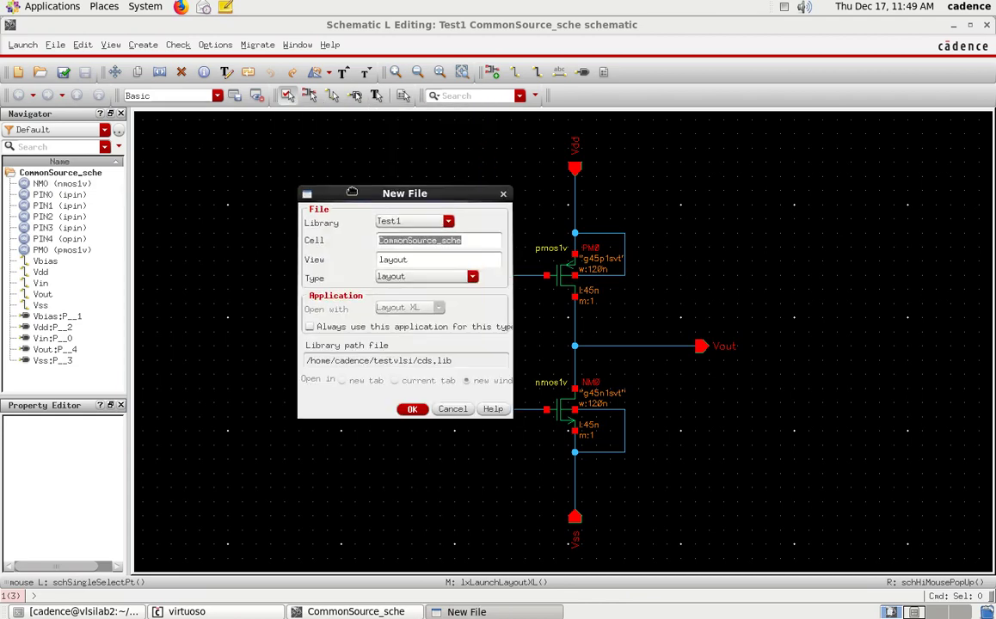
click(478, 244)
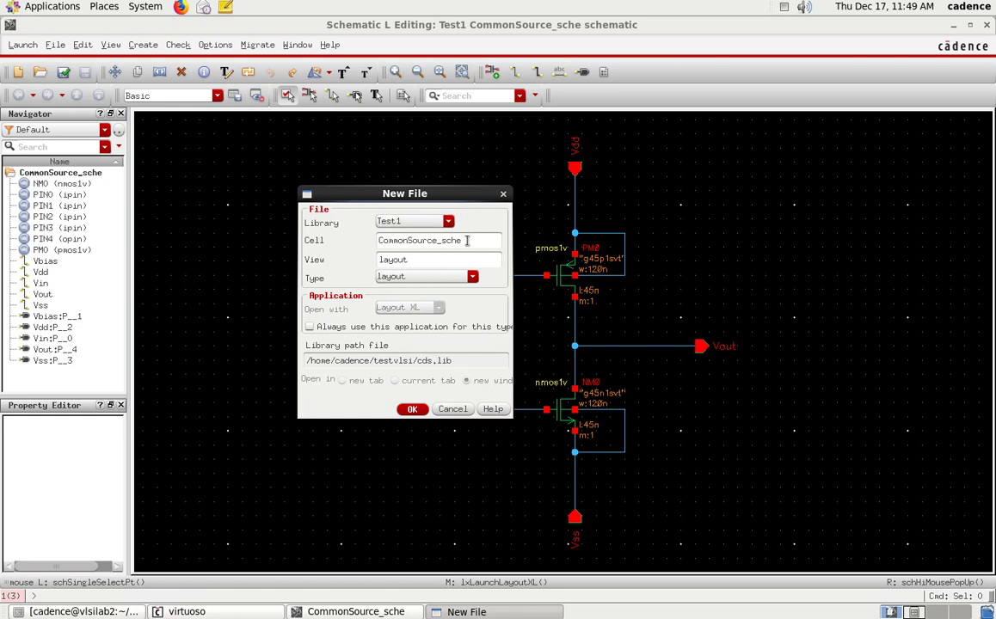
drag(465, 240, 440, 241)
click(469, 243)
click(412, 409)
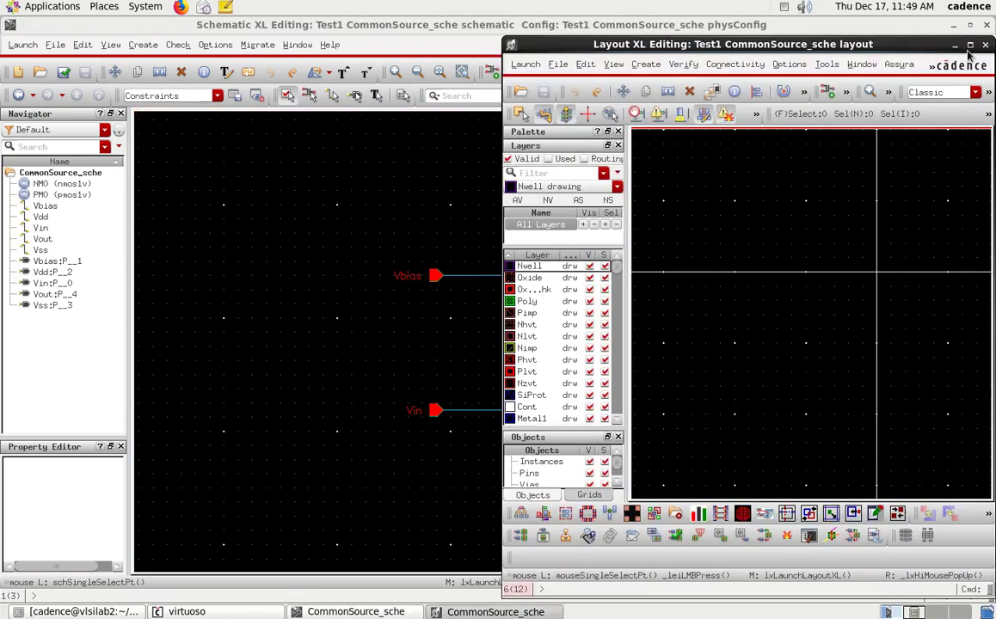
Maximize Layout XL and set Generate All From Source: Chain, Fold, Except Global/Pad Pins, no PR Boundary.
click(969, 44)
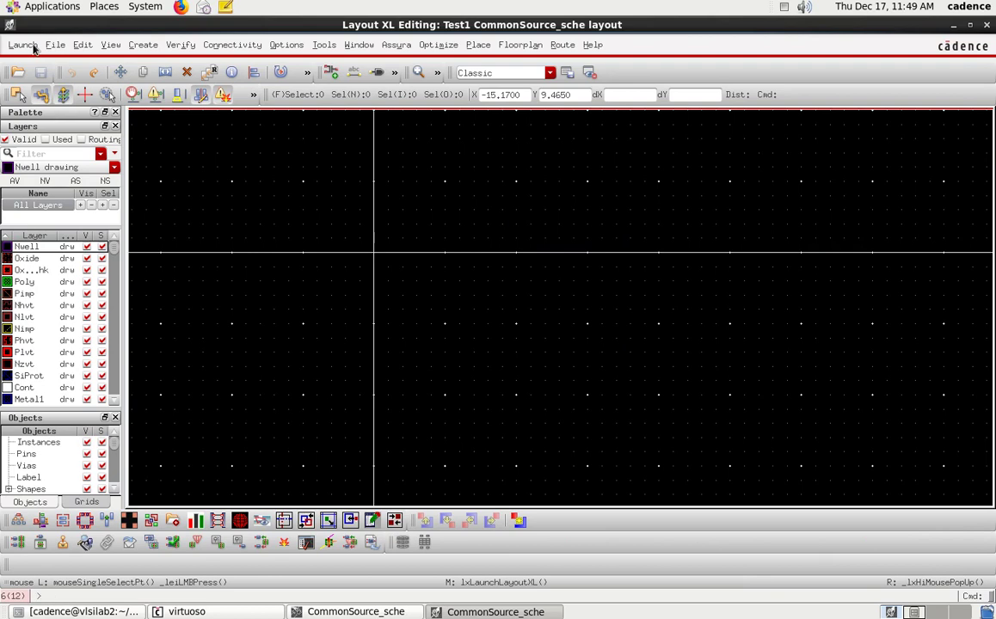
click(244, 47)
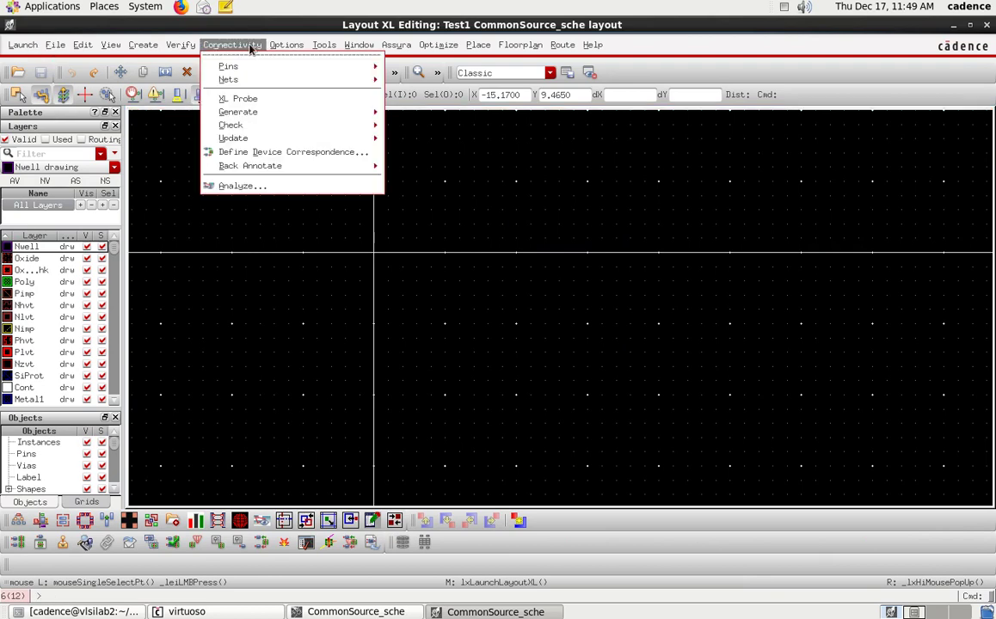
mouse_move(290, 117)
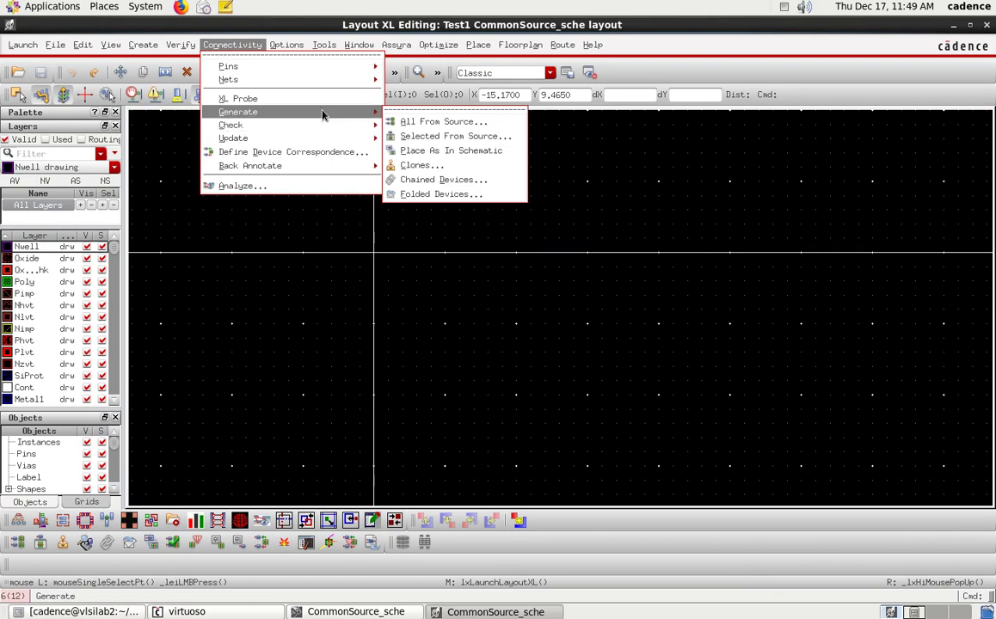
click(422, 125)
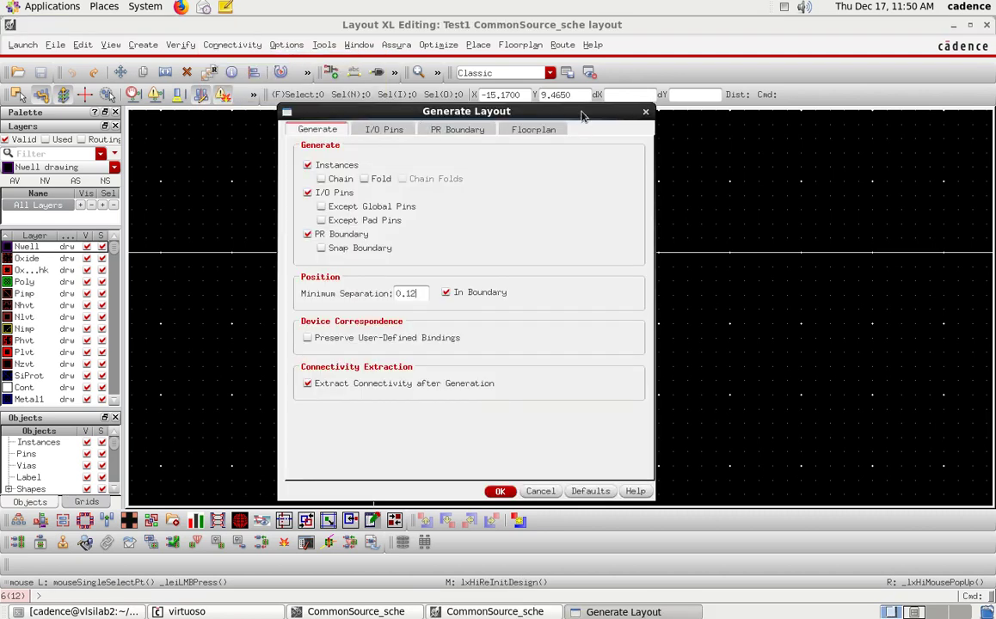
click(345, 193)
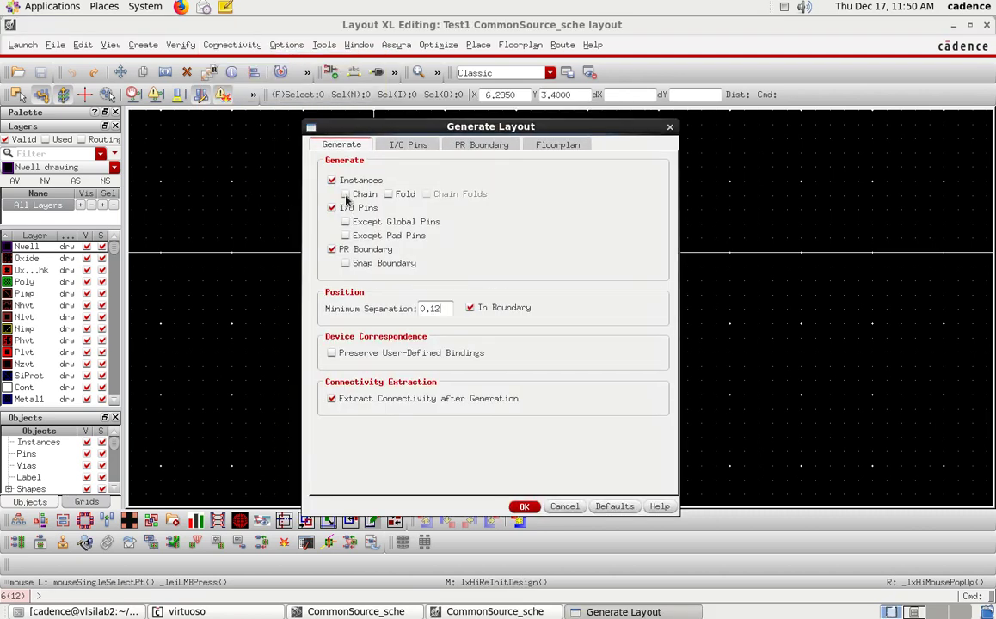
click(392, 197)
click(346, 222)
click(346, 236)
click(332, 251)
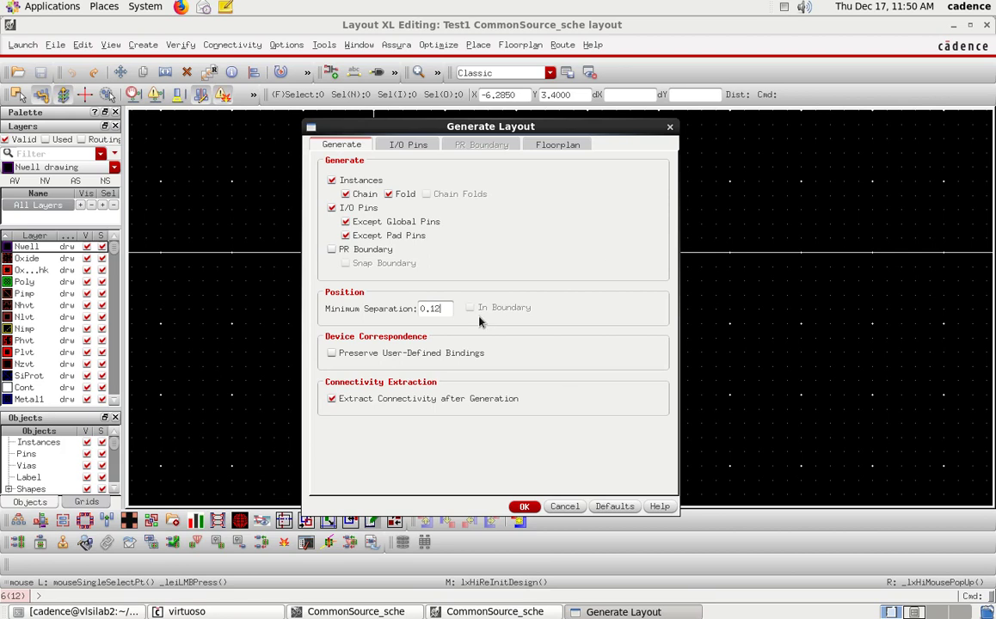
Generate the layout with I/O pin labels created at 0.05 label height.
click(407, 145)
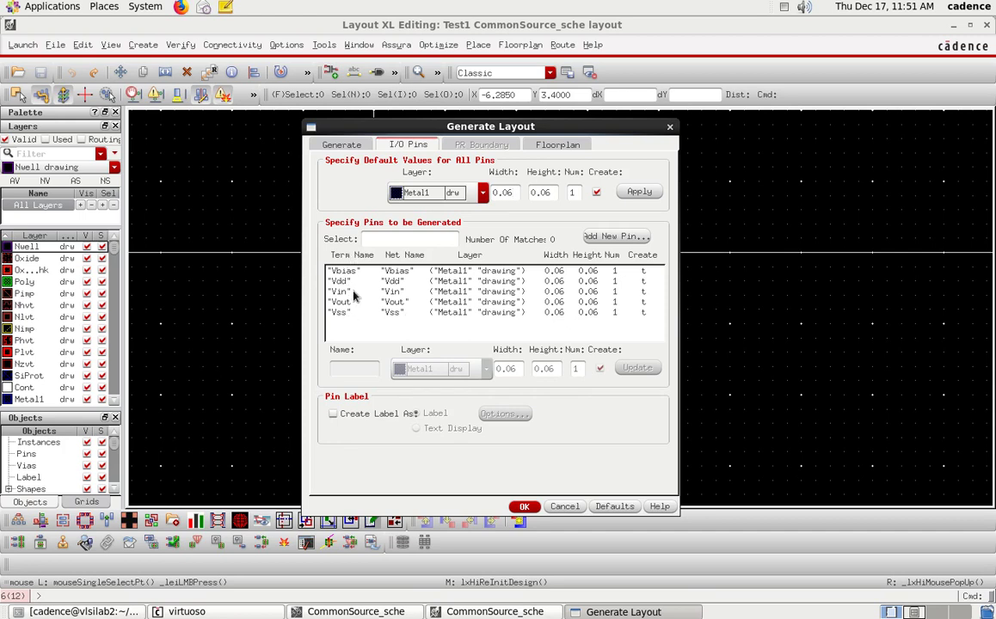
click(333, 416)
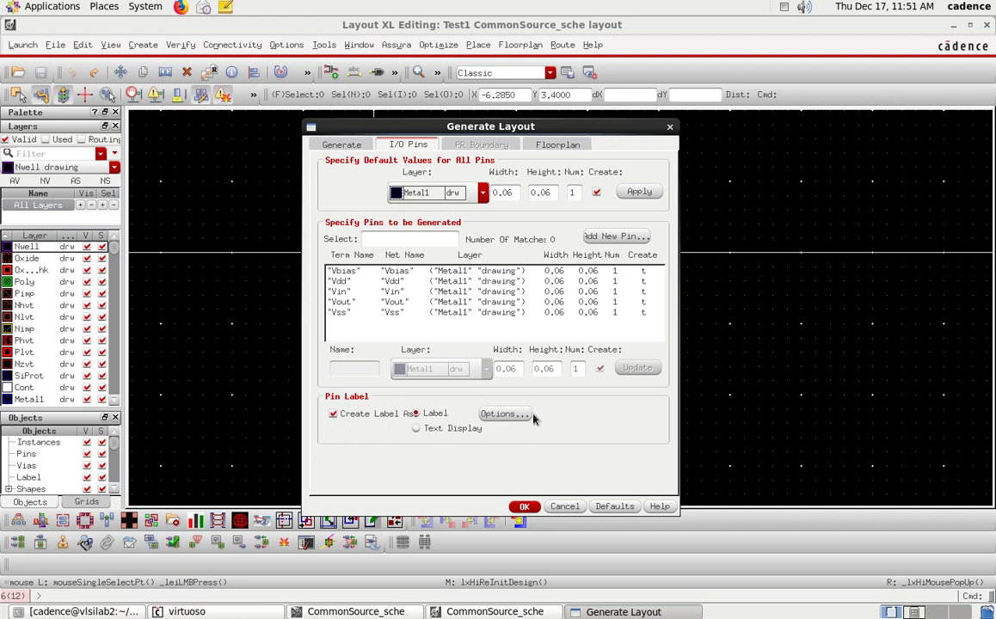
click(505, 414)
text(0.05)
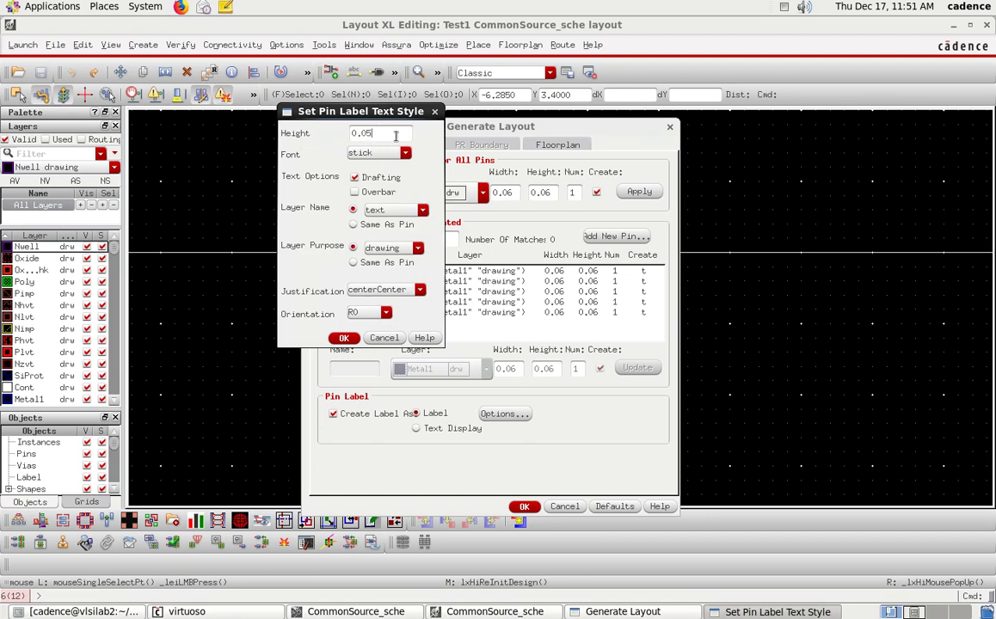
click(341, 340)
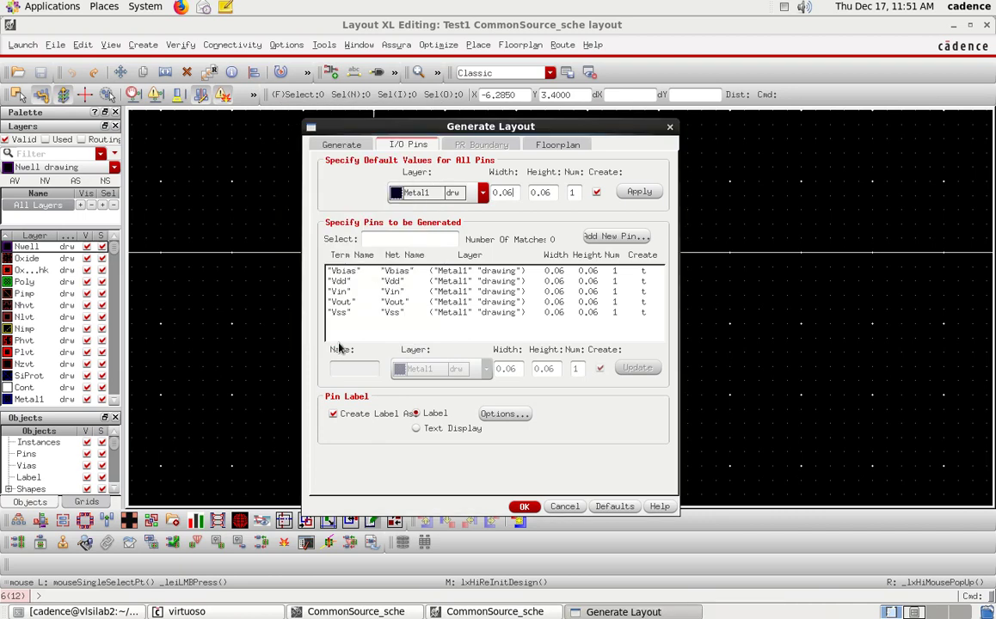
click(526, 506)
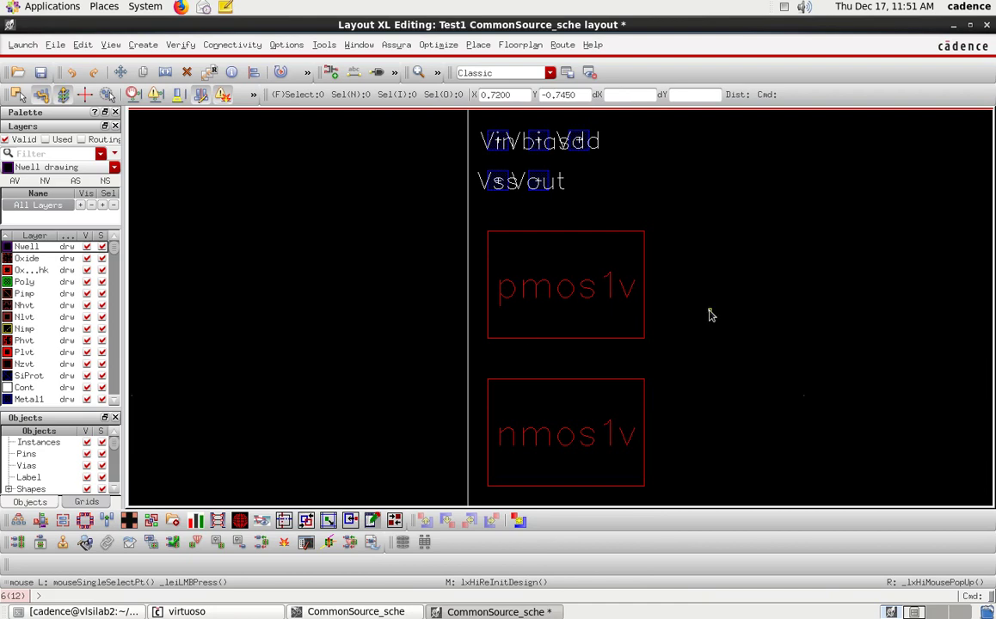
Show all hierarchy levels (Shift+F) and move the pin labels to the left.
key(shift)
key(shift)
key(shift+f)
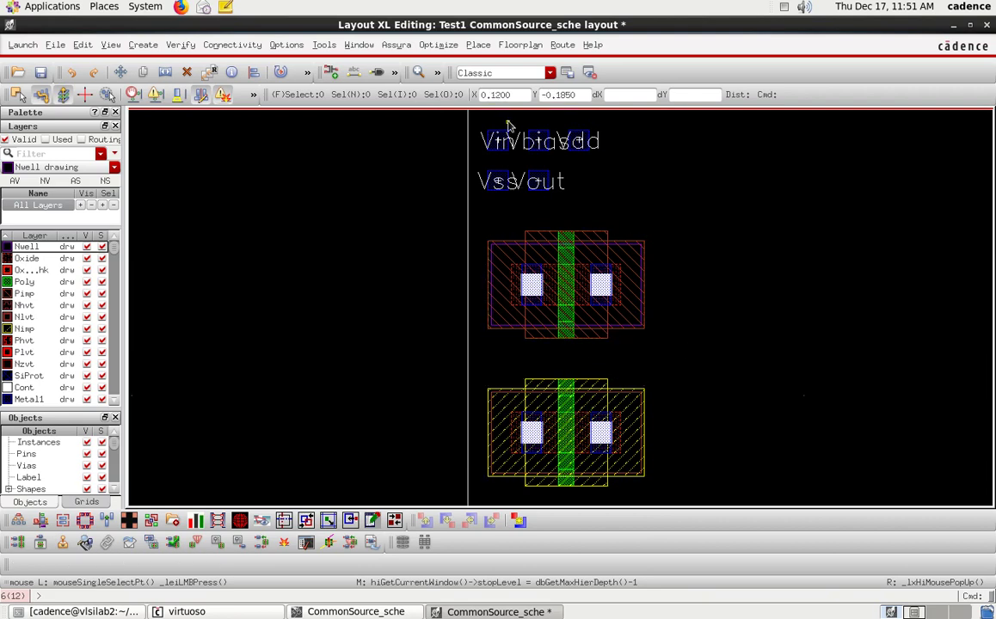
drag(470, 128, 609, 199)
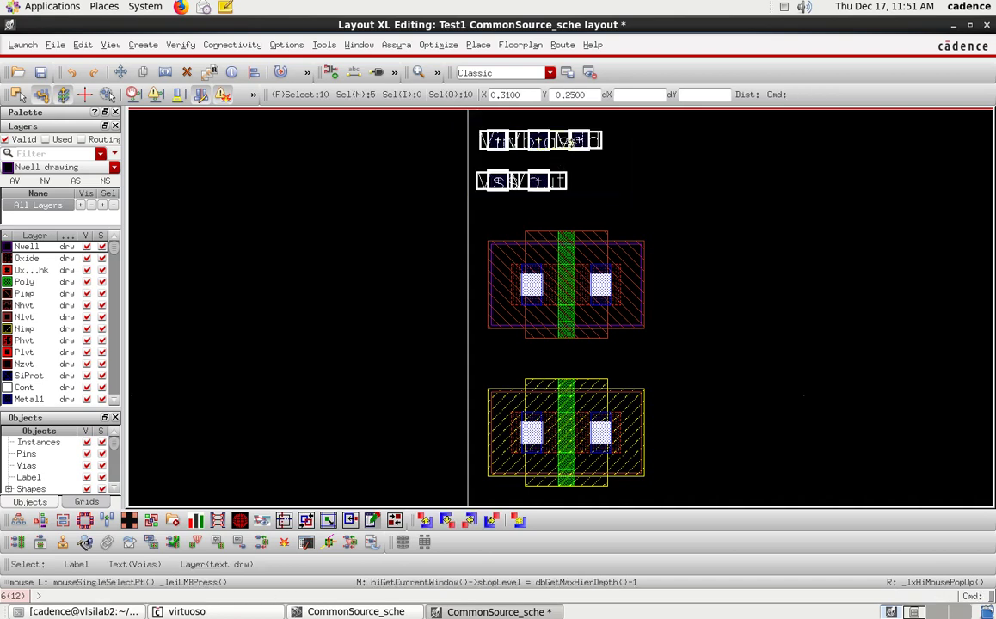
drag(558, 151, 368, 264)
click(367, 233)
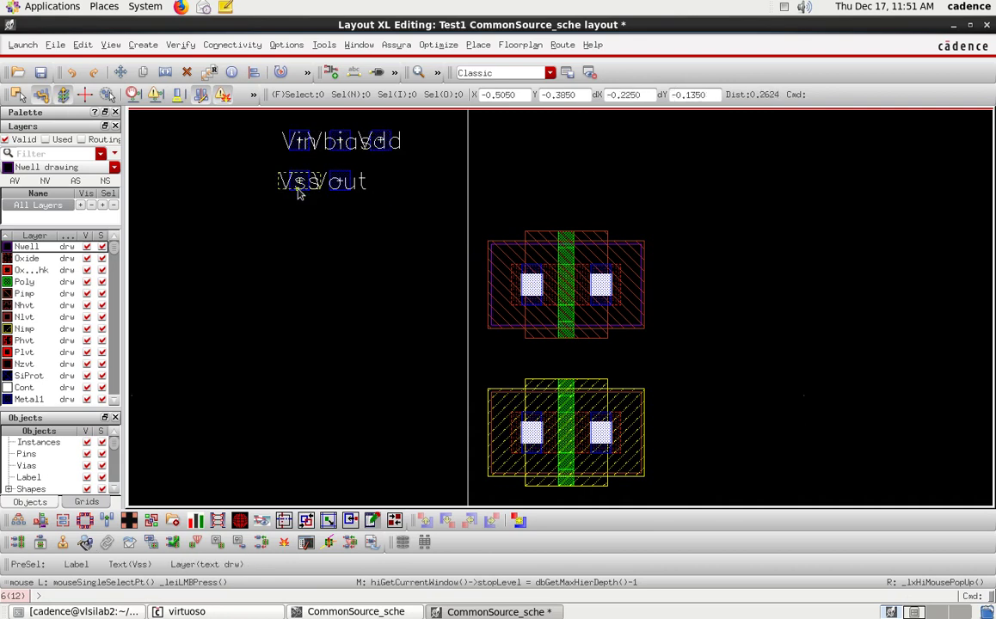
Move both transistors to the right, then return to the schematic window.
drag(447, 207, 689, 528)
key(m)
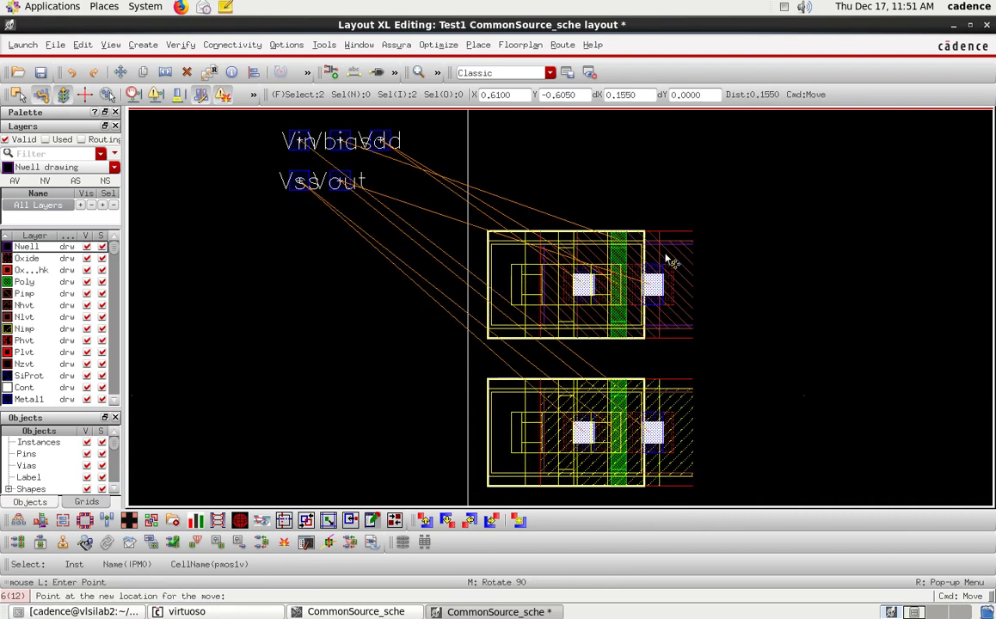
click(729, 245)
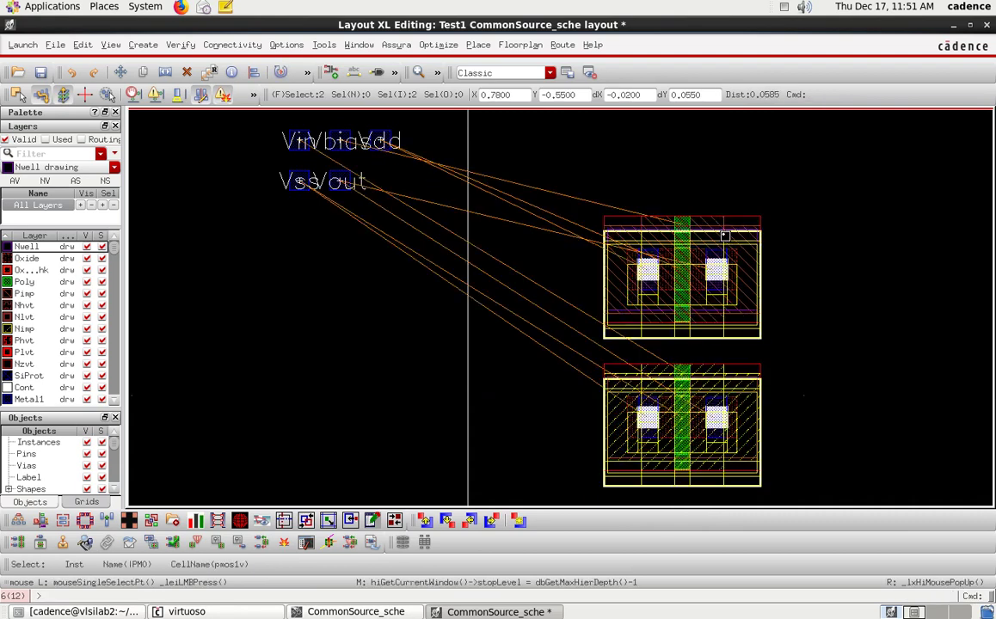
click(726, 205)
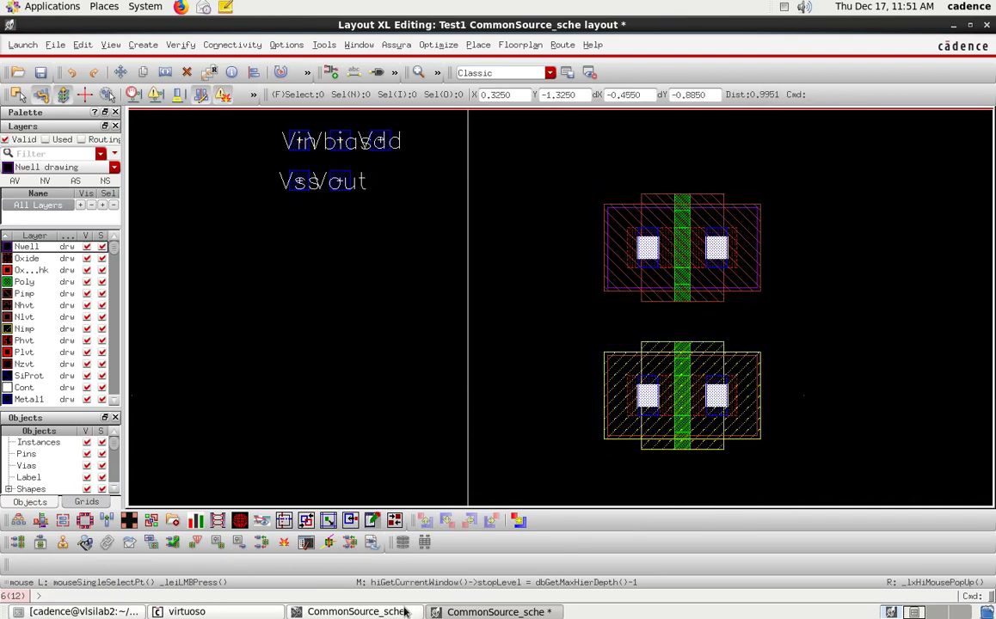
click(366, 612)
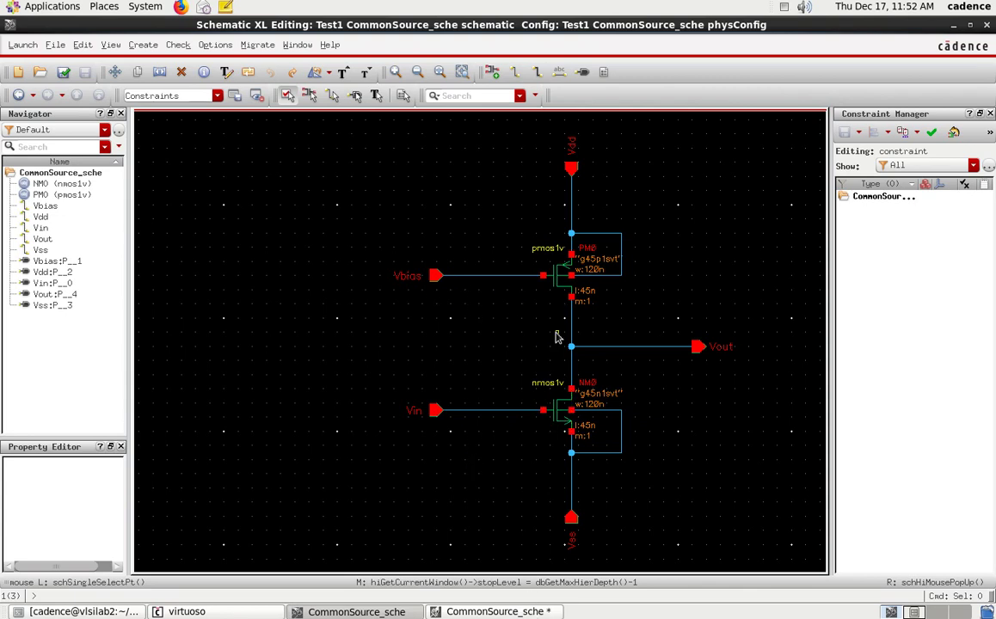
Back in the layout, move the nmos1v transistor lower, further below the pmos1v.
click(532, 612)
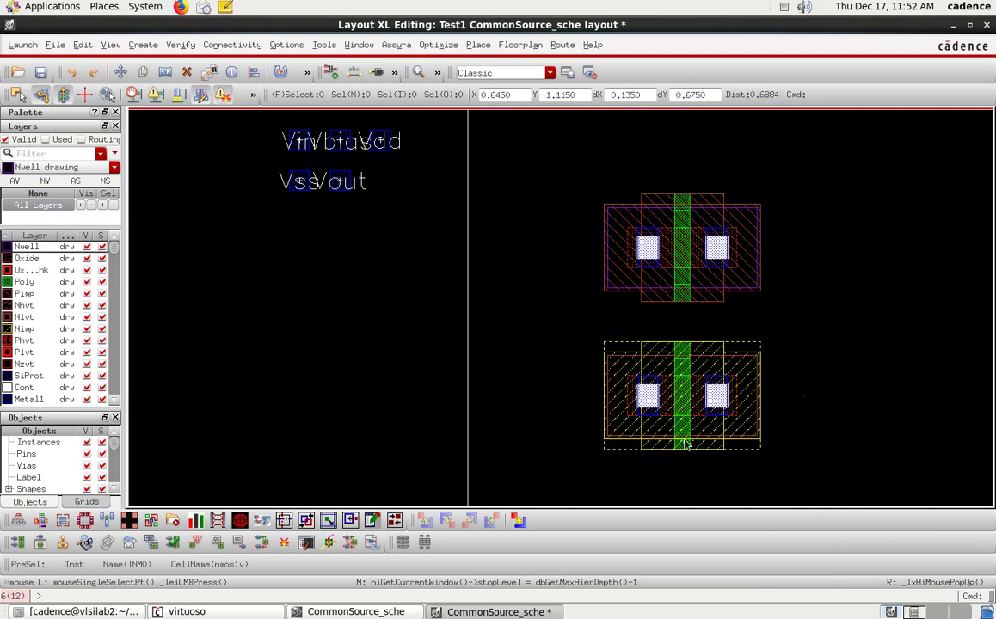
click(568, 308)
click(766, 456)
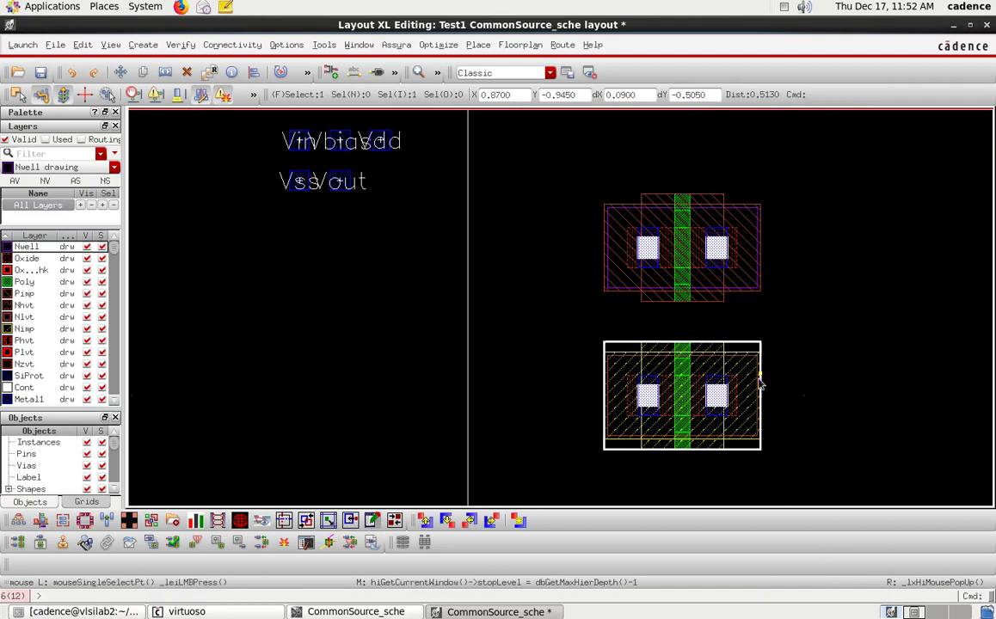
drag(751, 354, 751, 413)
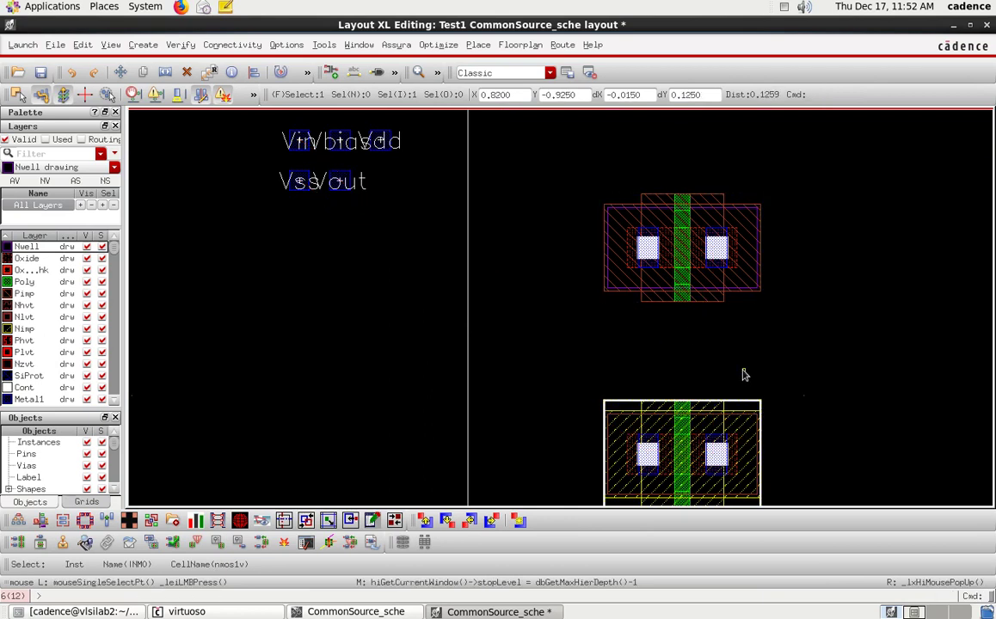
click(744, 375)
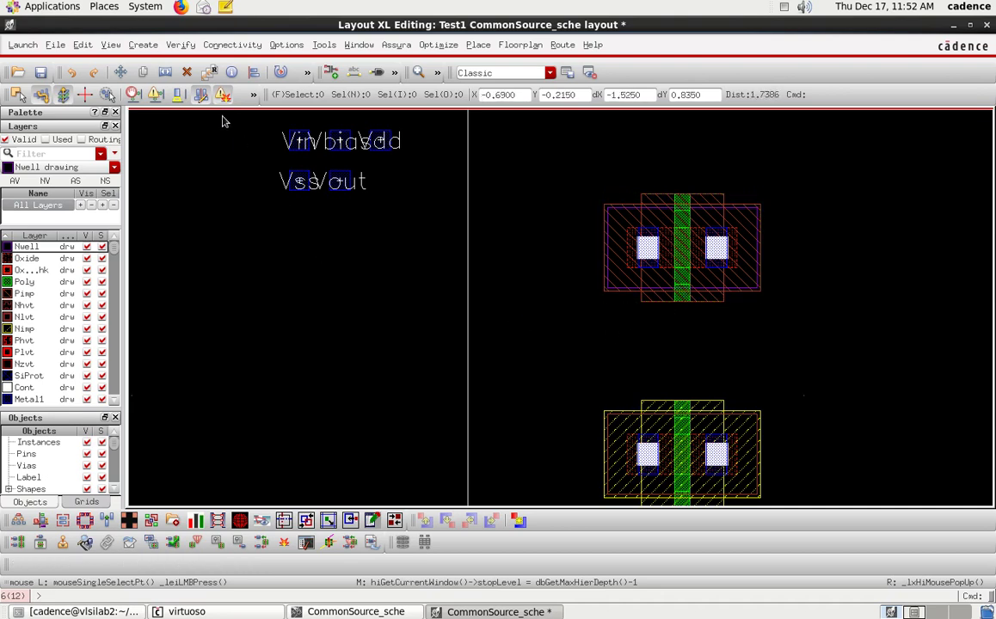
Draw an L-shaped Poly path from the pmos1v gate down and then left.
click(144, 46)
mouse_move(178, 69)
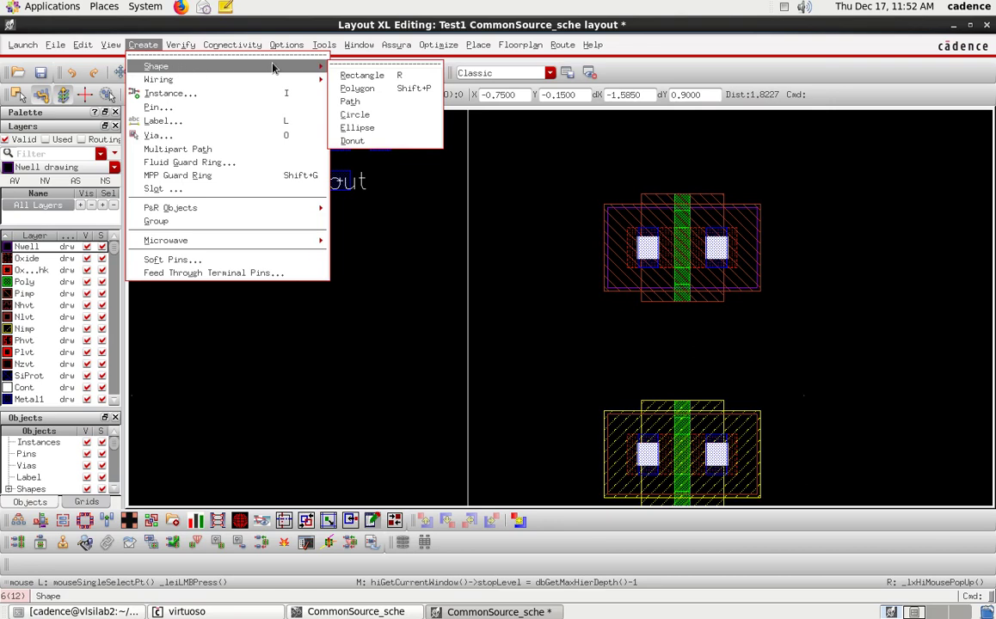
mouse_move(296, 80)
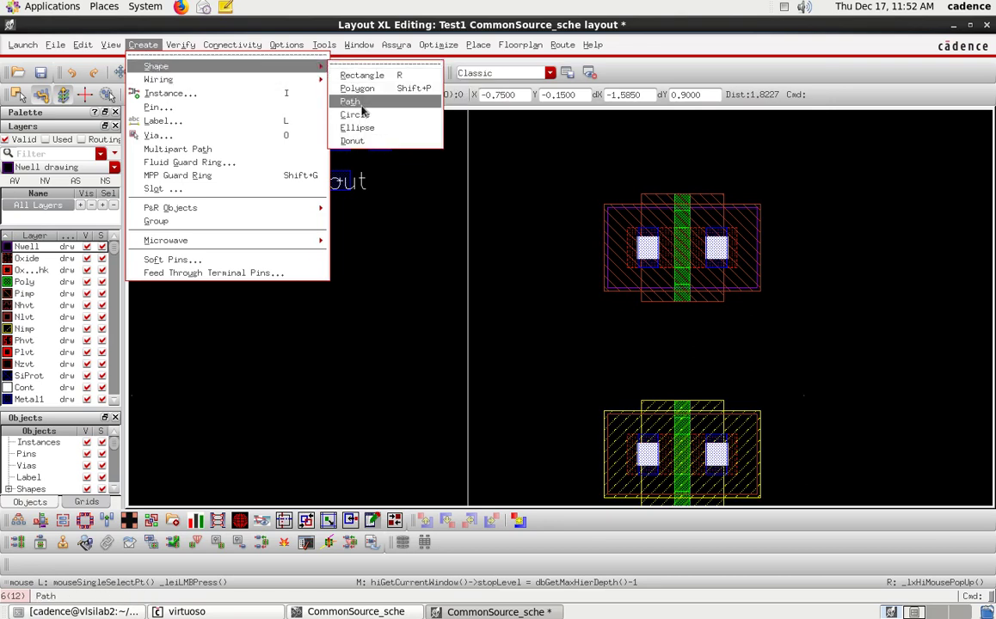
click(350, 101)
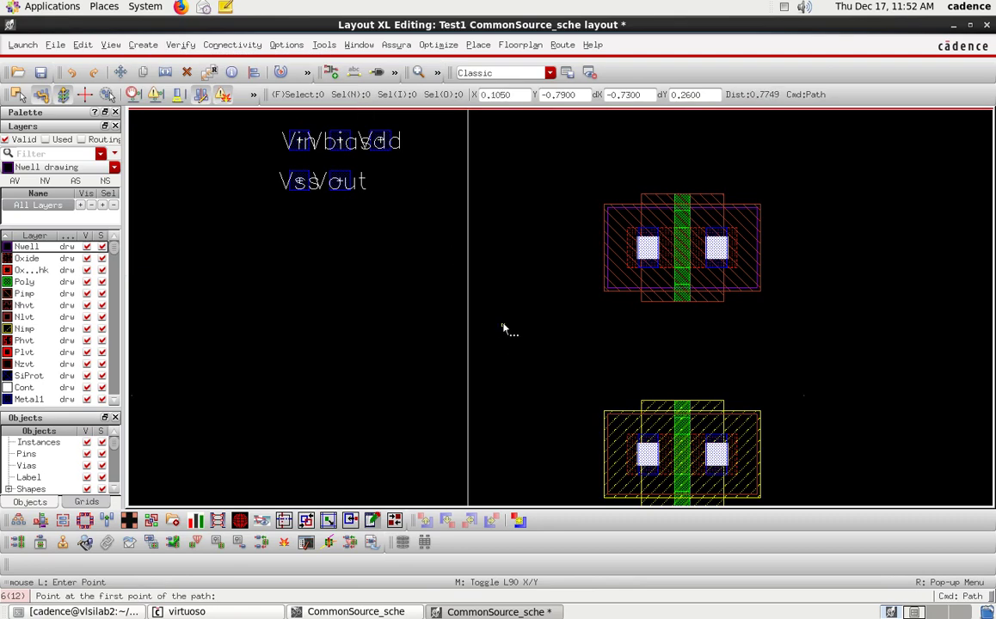
key(p)
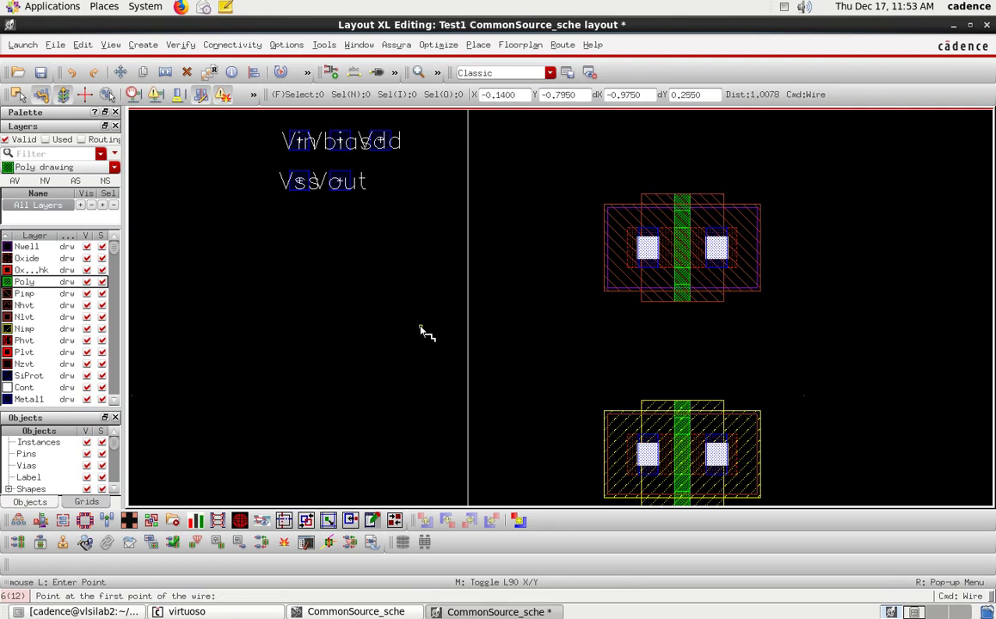
click(685, 302)
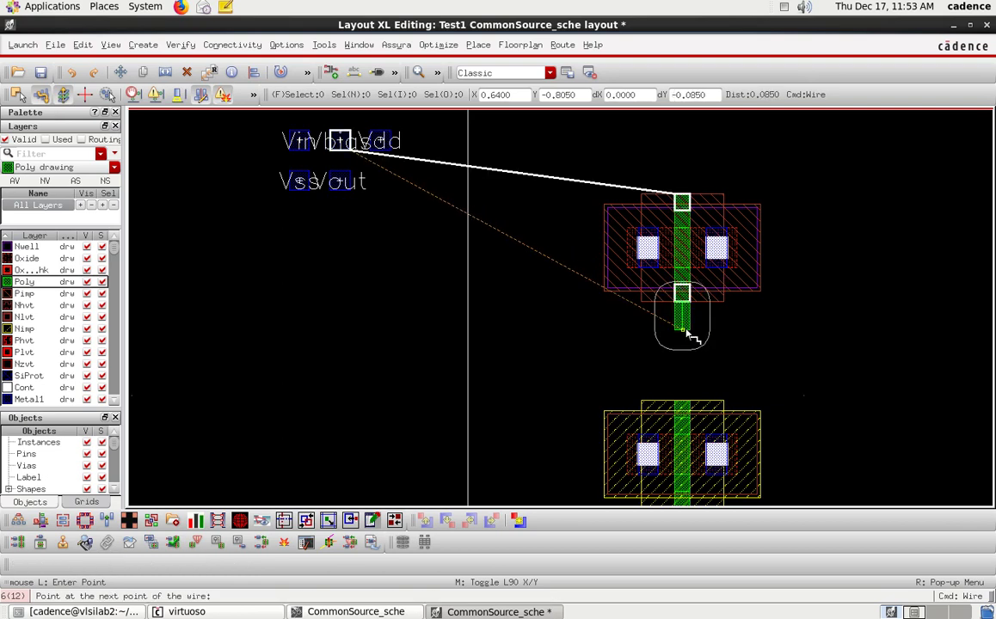
click(684, 329)
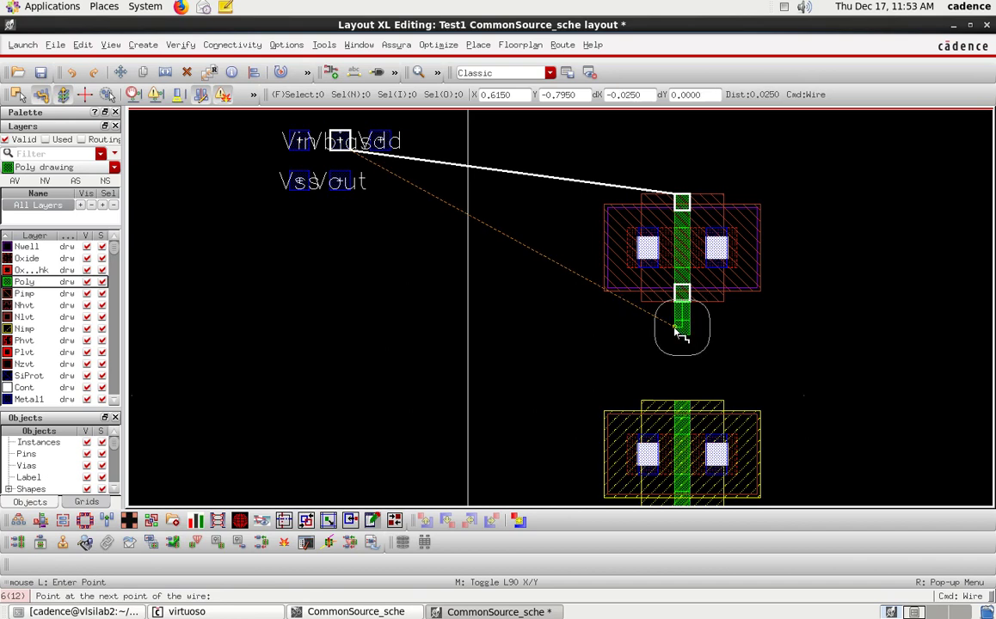
double_click(556, 329)
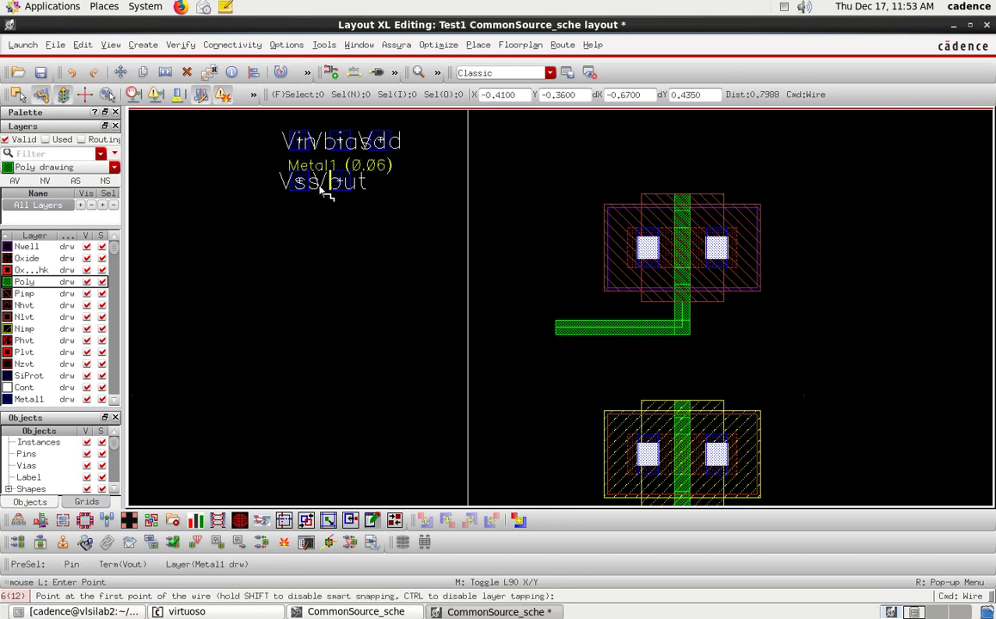
key(Escape)
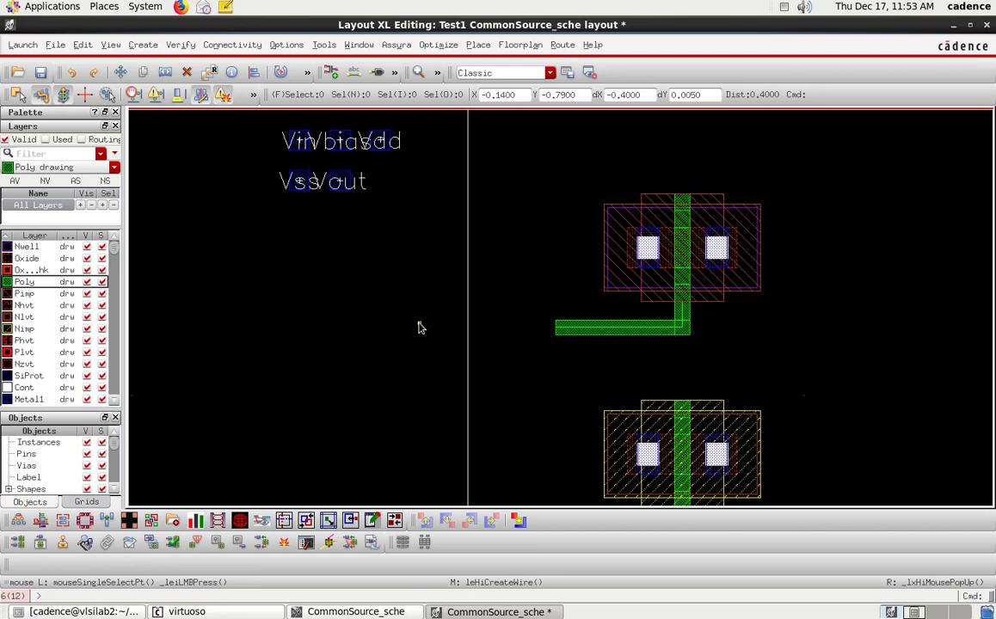
Move the Vbias pin lower, toward the left end of the poly wire.
click(344, 138)
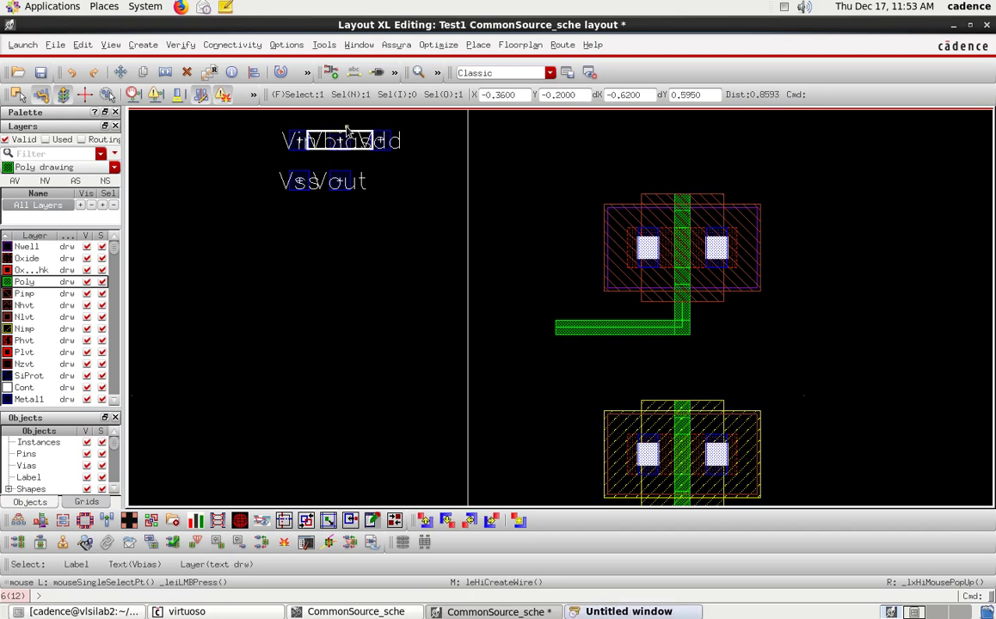
key(ctrl+d)
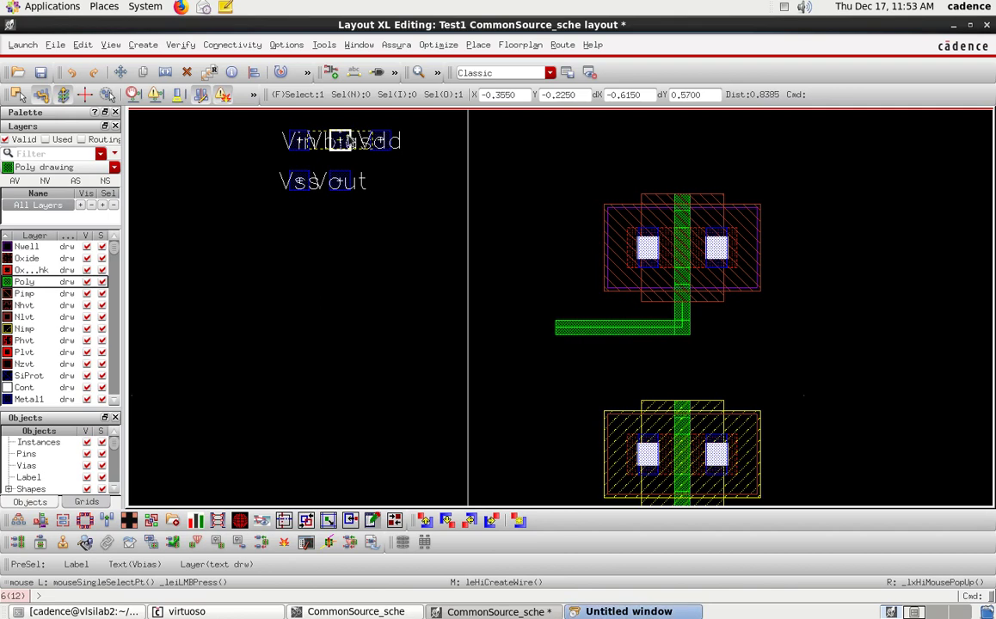
key(m)
click(342, 139)
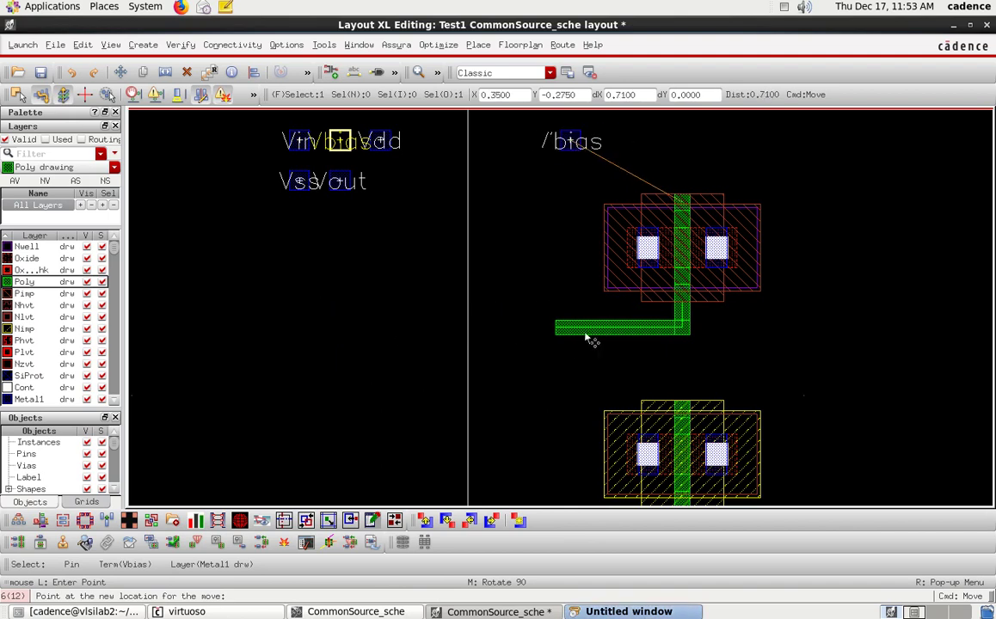
click(501, 334)
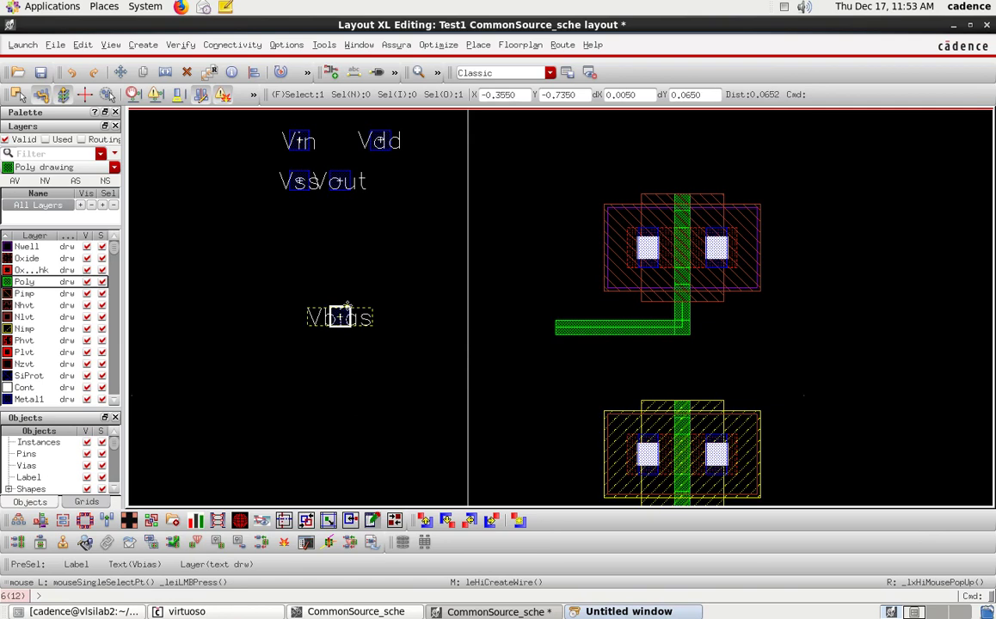
Place the Vbias label beside its moved pin.
drag(347, 305, 404, 307)
click(485, 305)
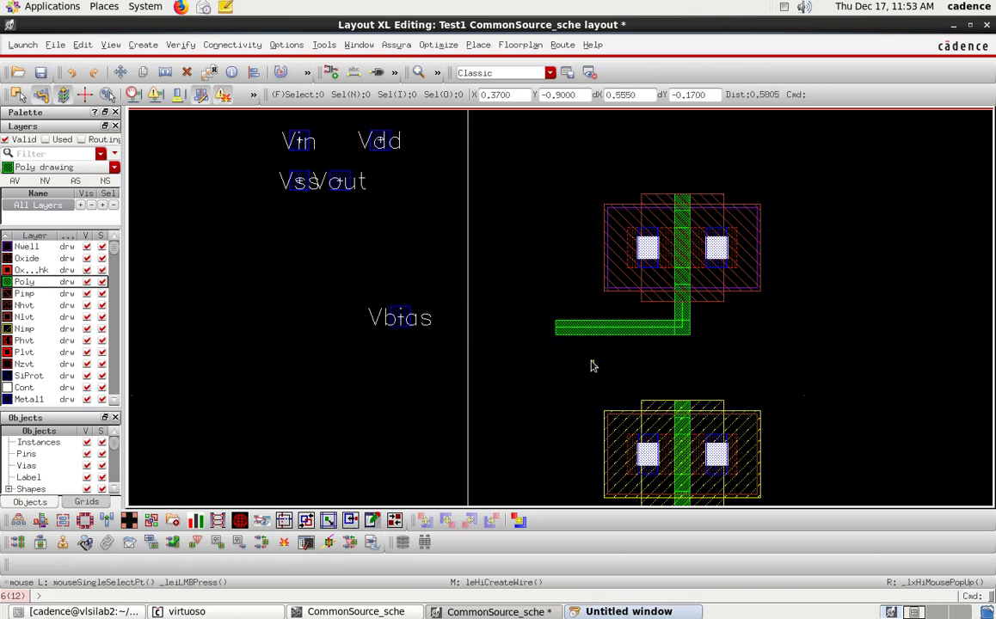
click(121, 72)
click(137, 46)
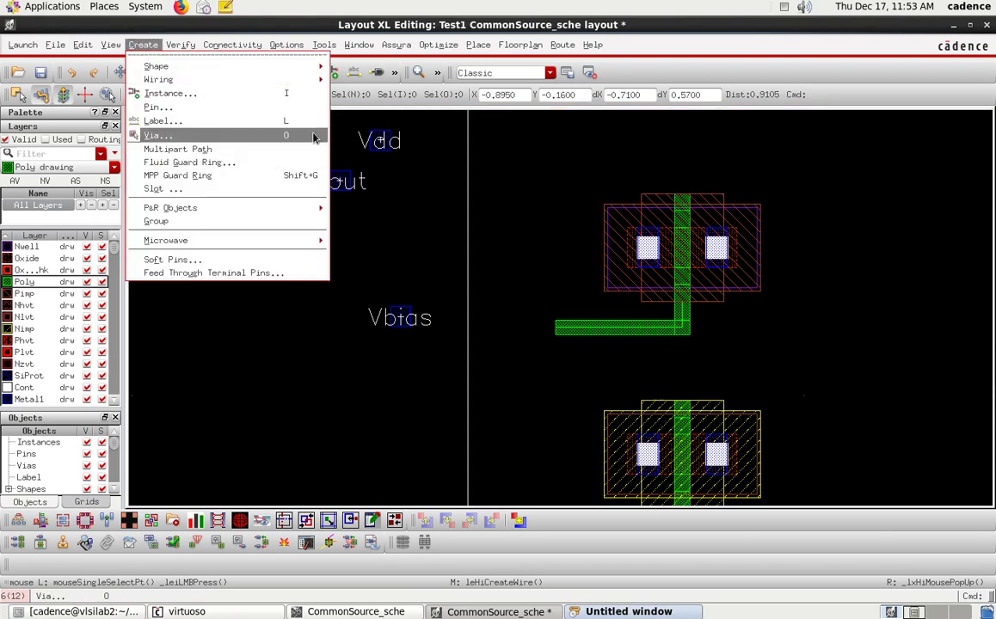
Place an M1_PO via at the poly wire's left end and select it.
click(248, 138)
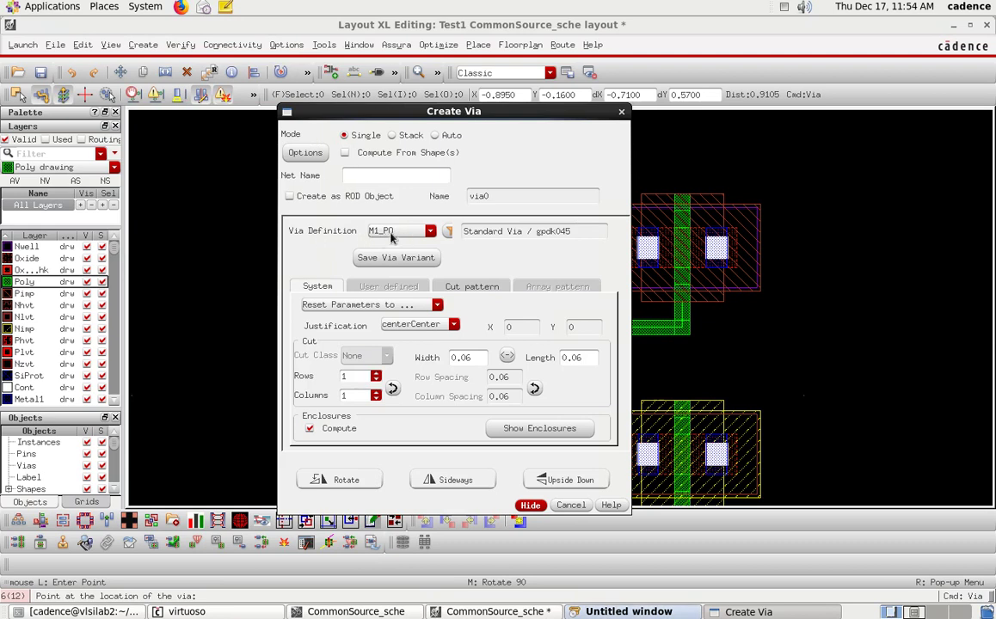
click(529, 505)
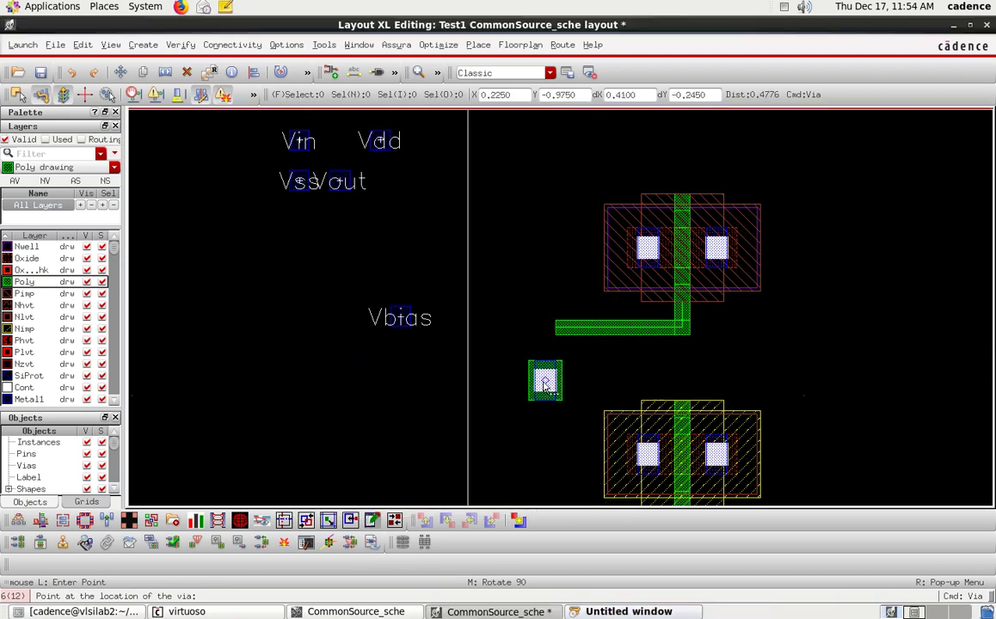
ctrl+scroll(571, 348, up, 4)
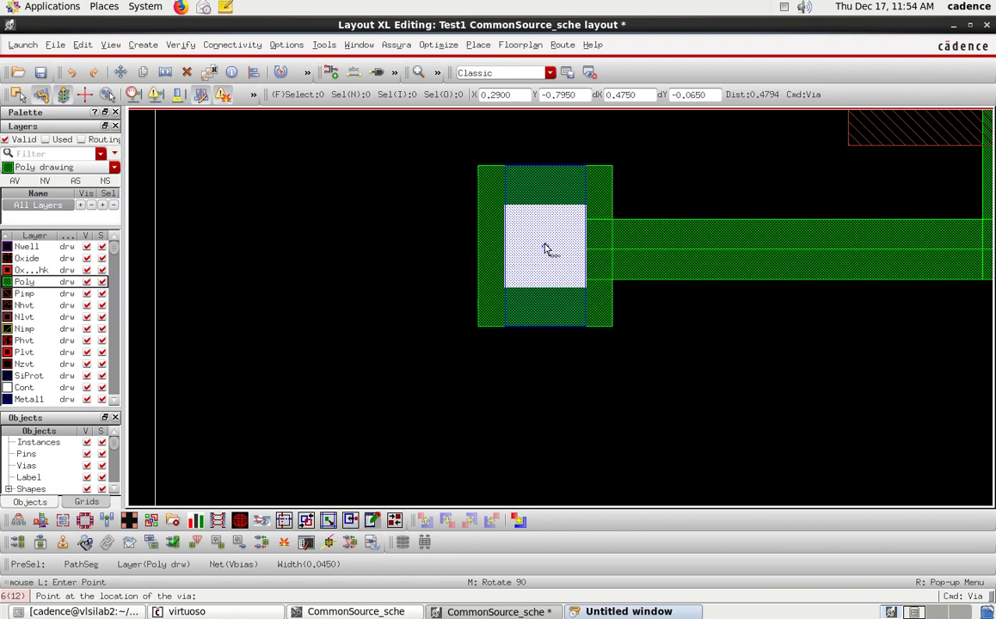
click(545, 248)
key(Escape)
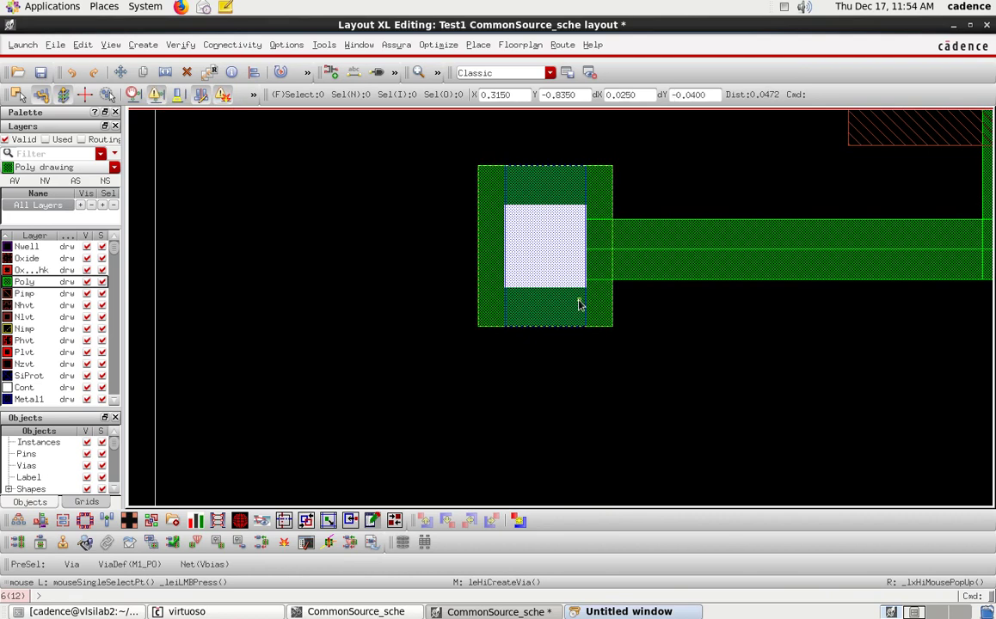
click(602, 309)
key(m)
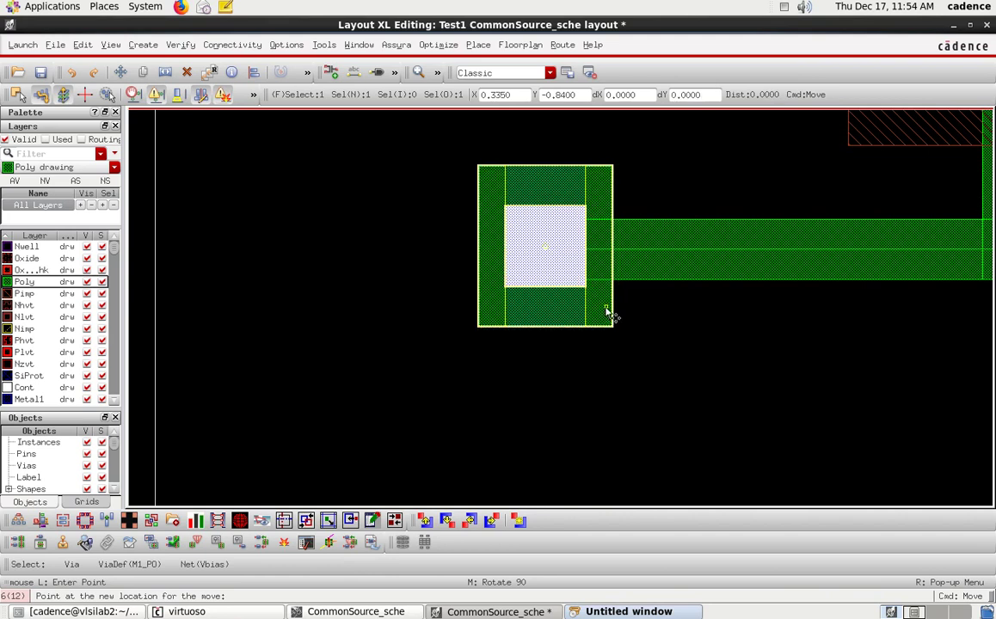
click(607, 312)
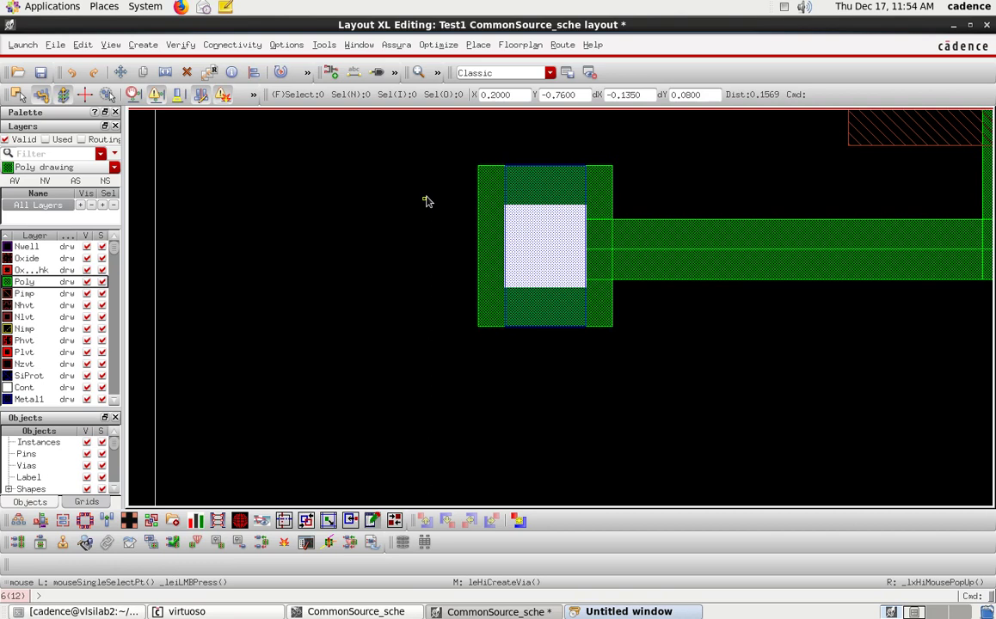
click(506, 189)
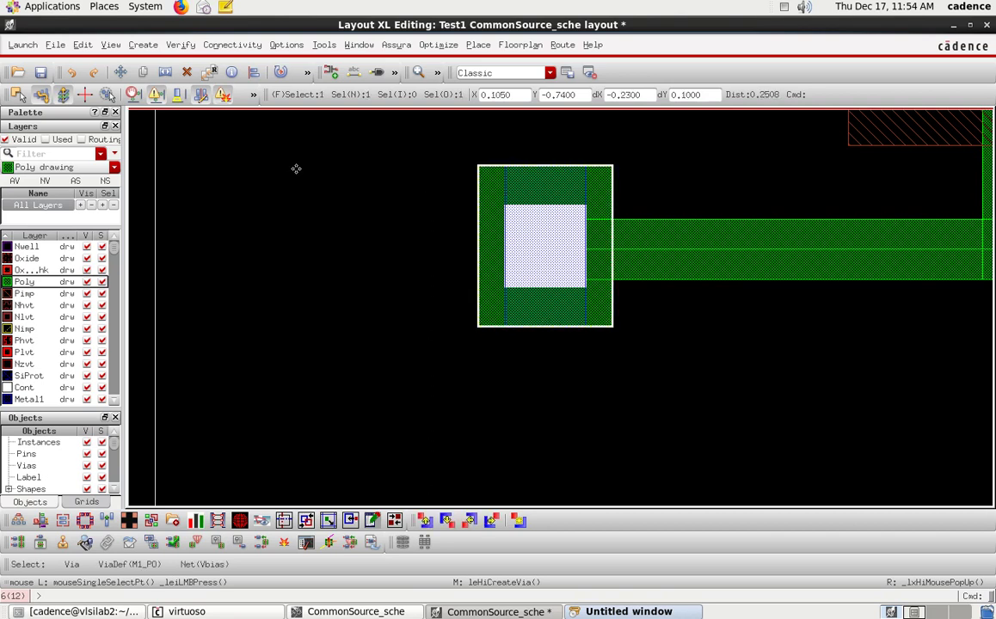
Flatten the selected M1_PO via with Preserve Pins and Preserve Selections enabled.
click(76, 49)
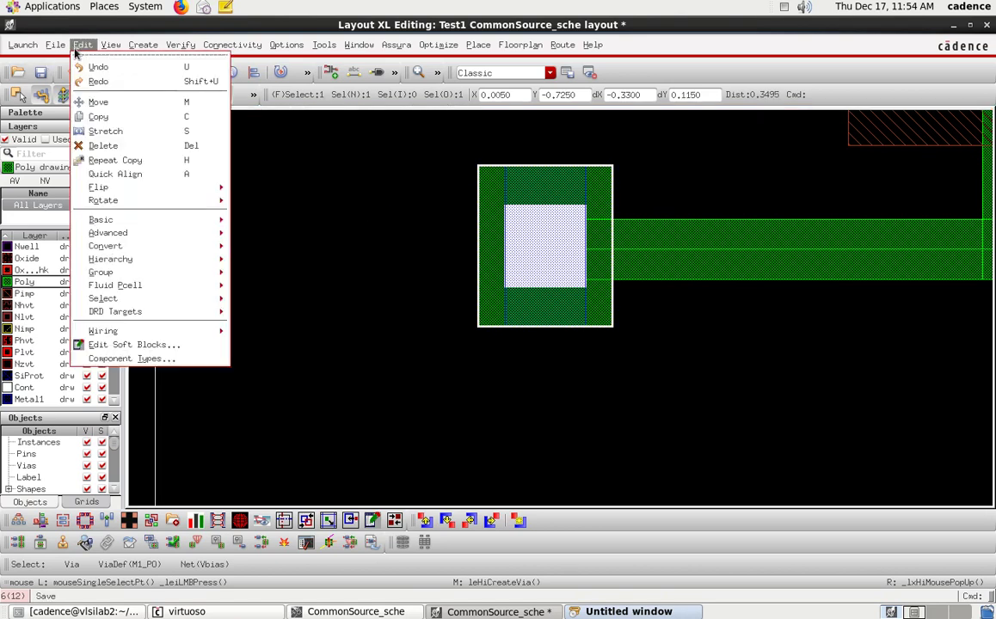
mouse_move(166, 268)
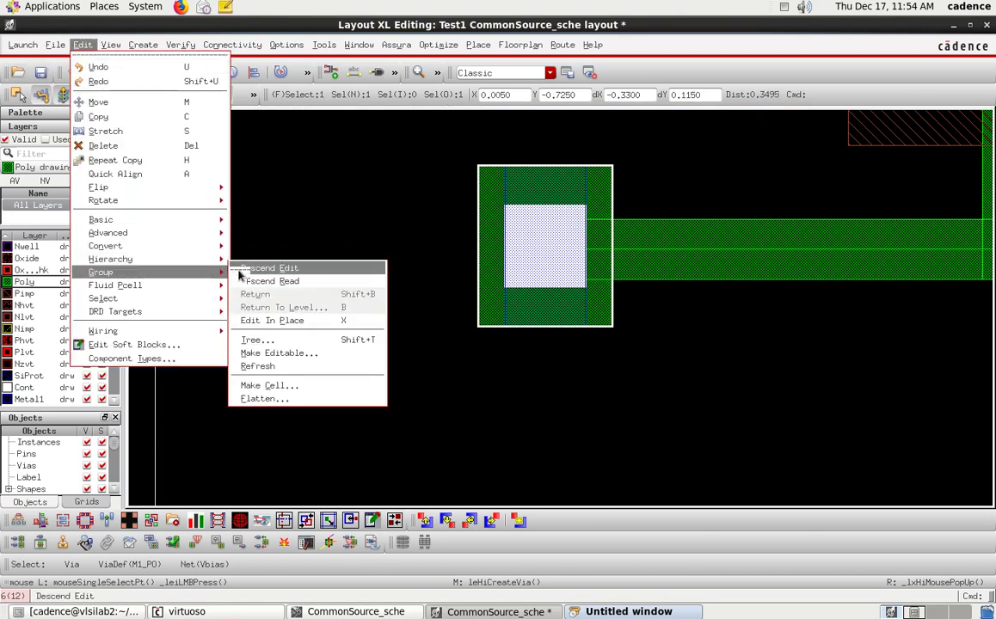
click(284, 398)
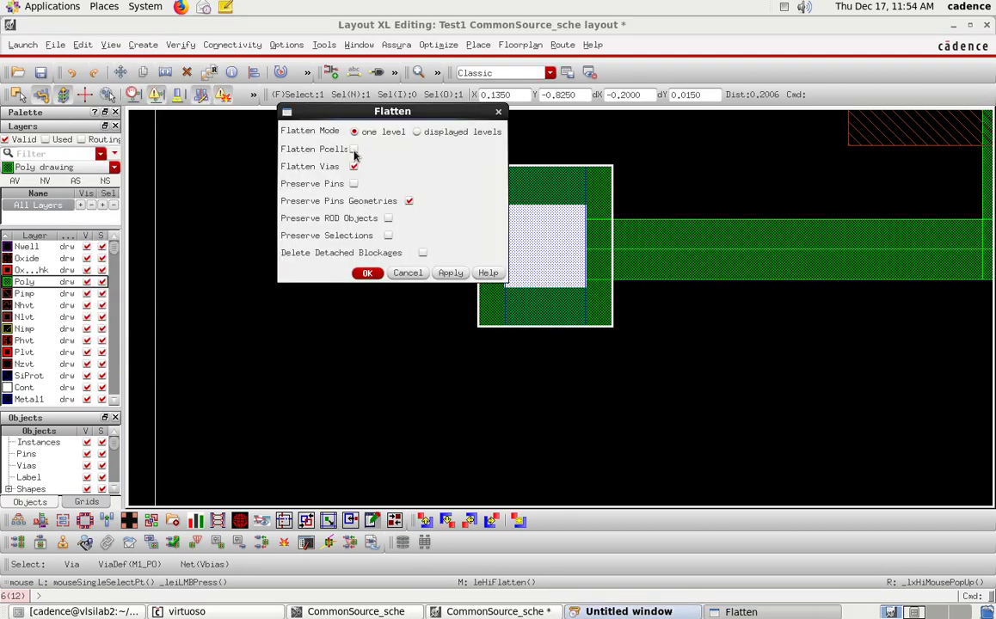
click(353, 184)
click(389, 236)
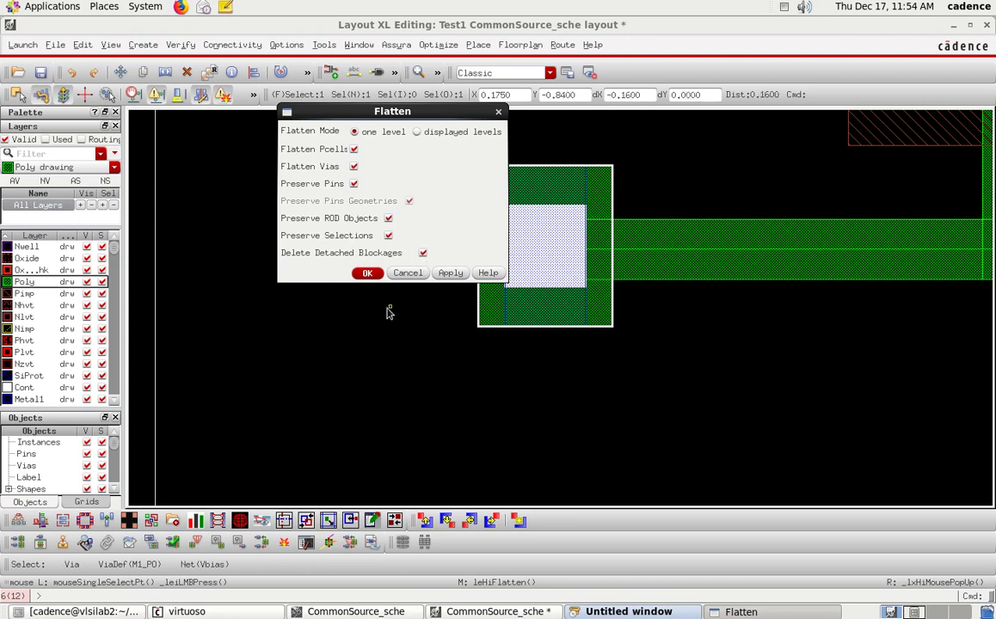
click(367, 273)
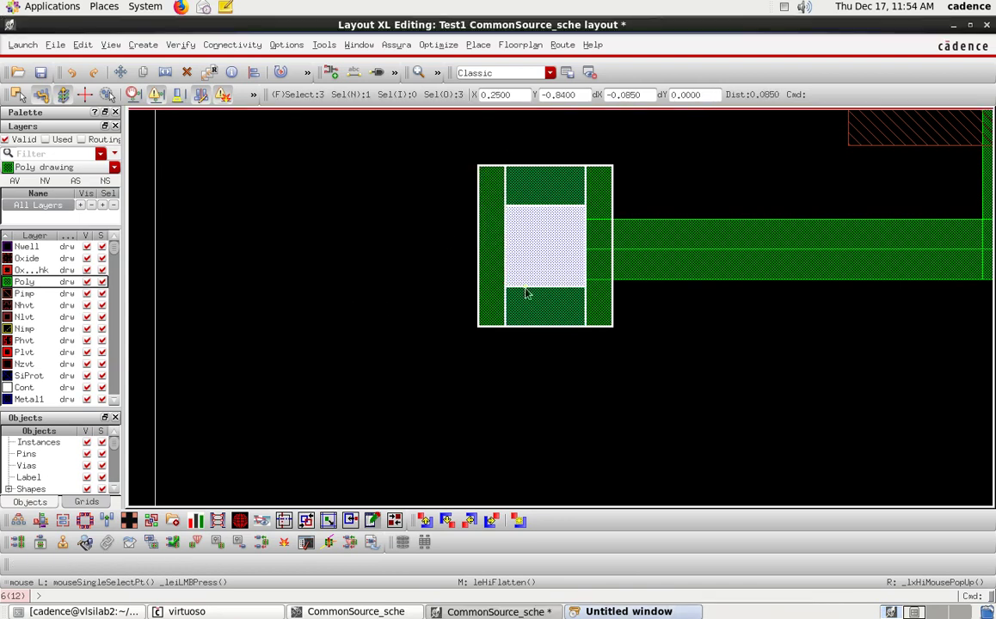
Stretch the flattened contact's poly pad leftward to 0.22 wide.
click(395, 336)
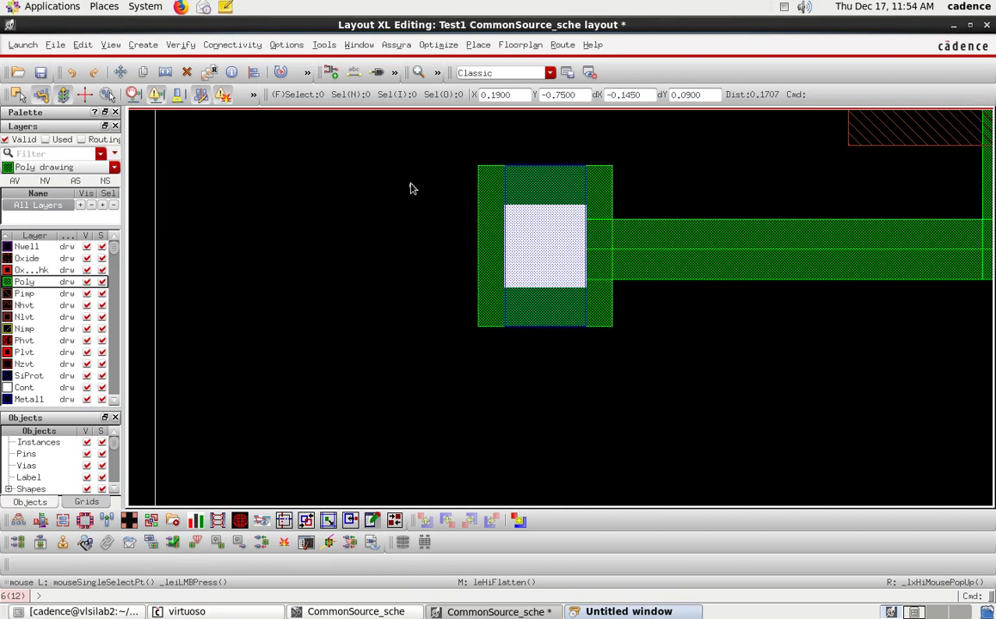
click(166, 74)
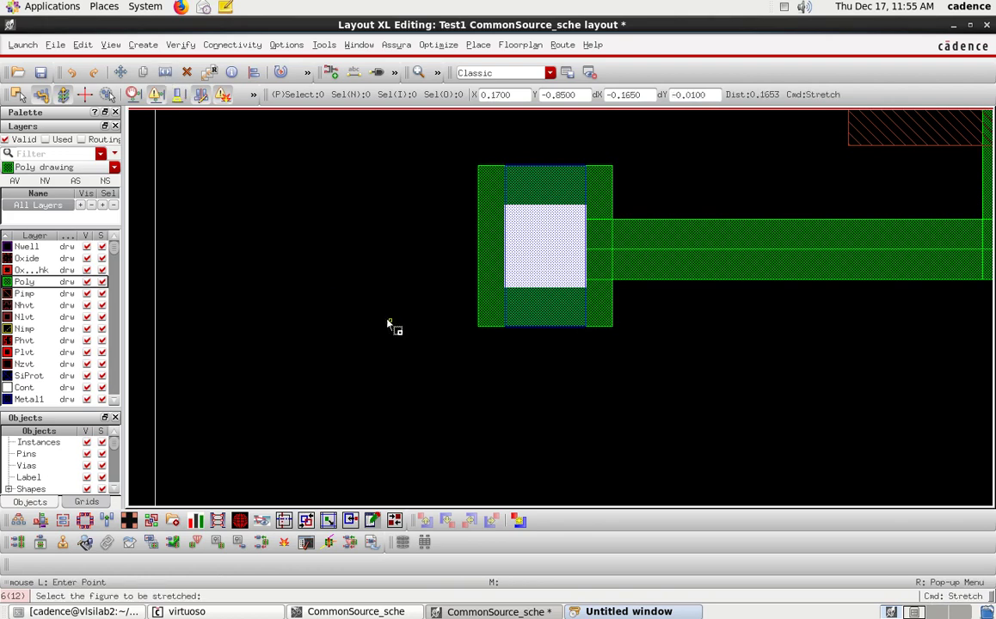
ctrl+scroll(479, 211, up, 2)
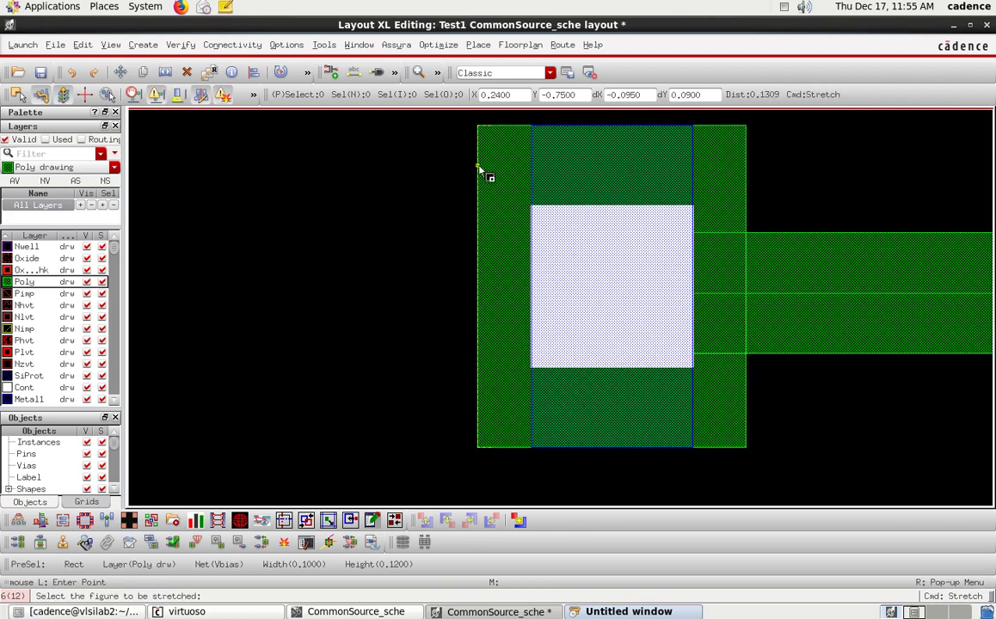
click(477, 276)
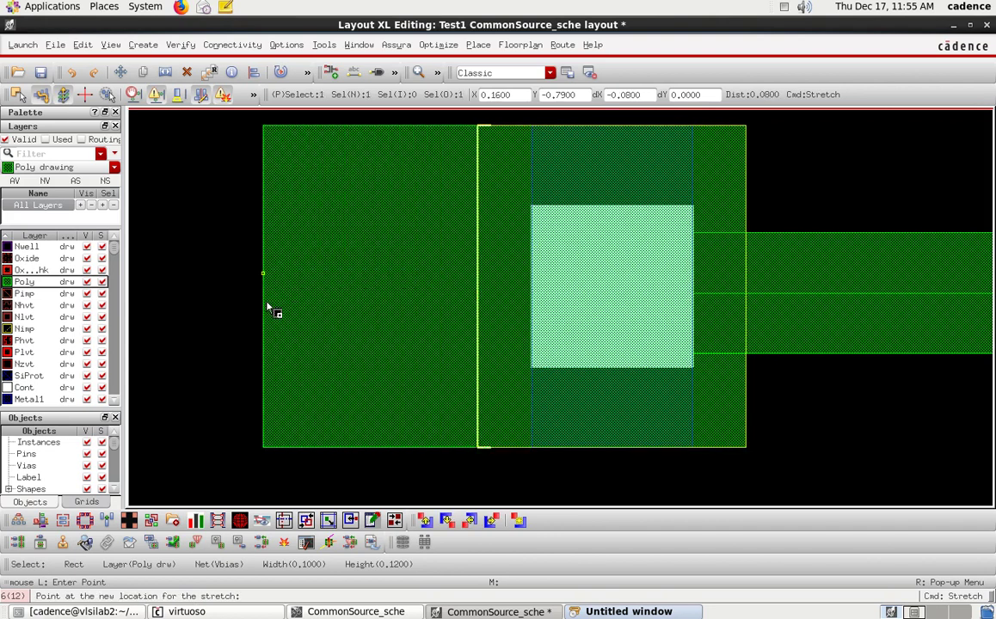
key(Escape)
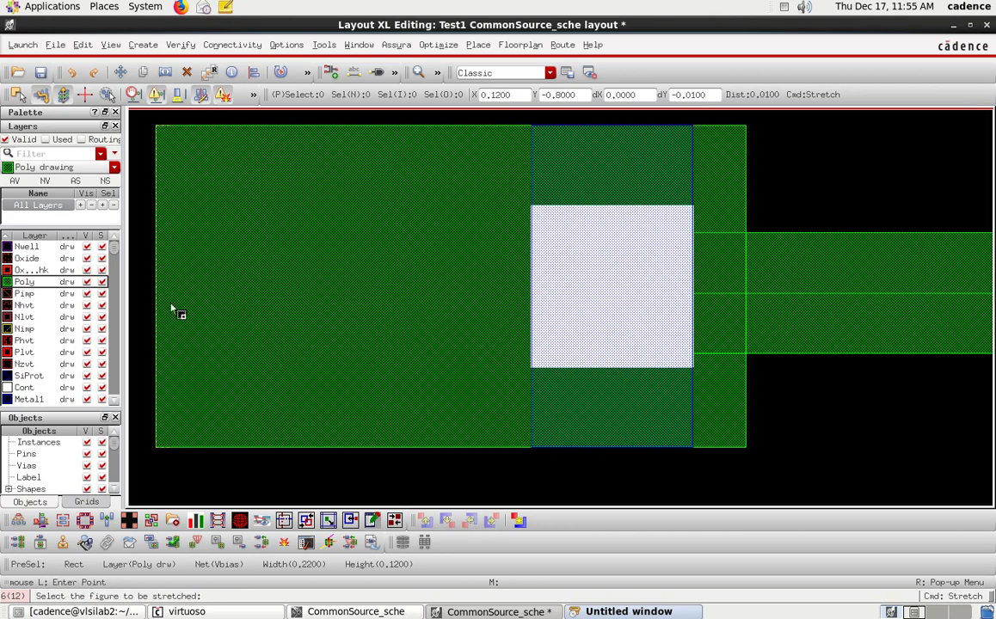
click(532, 151)
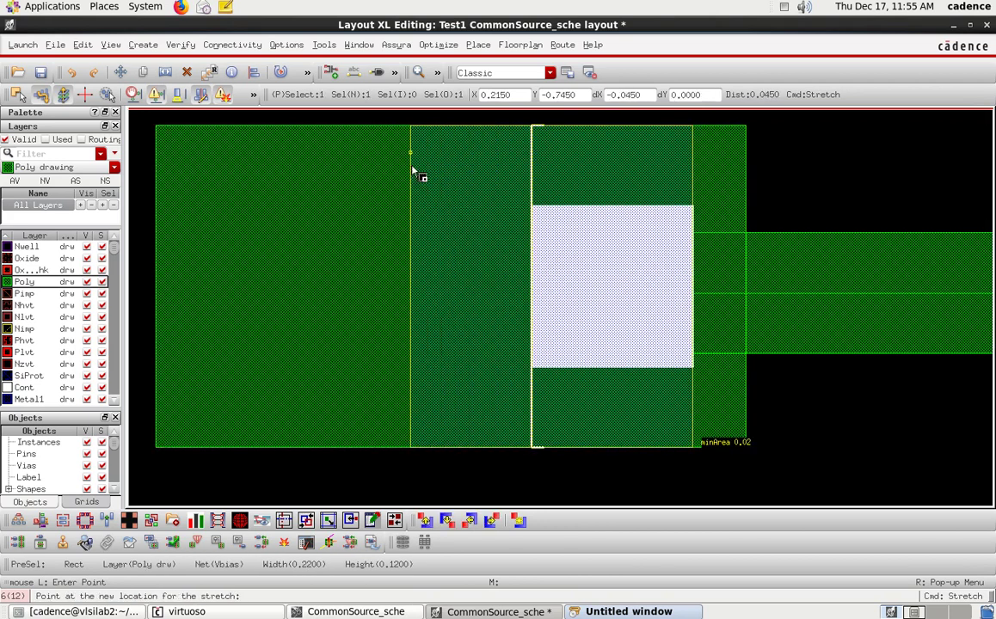
click(222, 197)
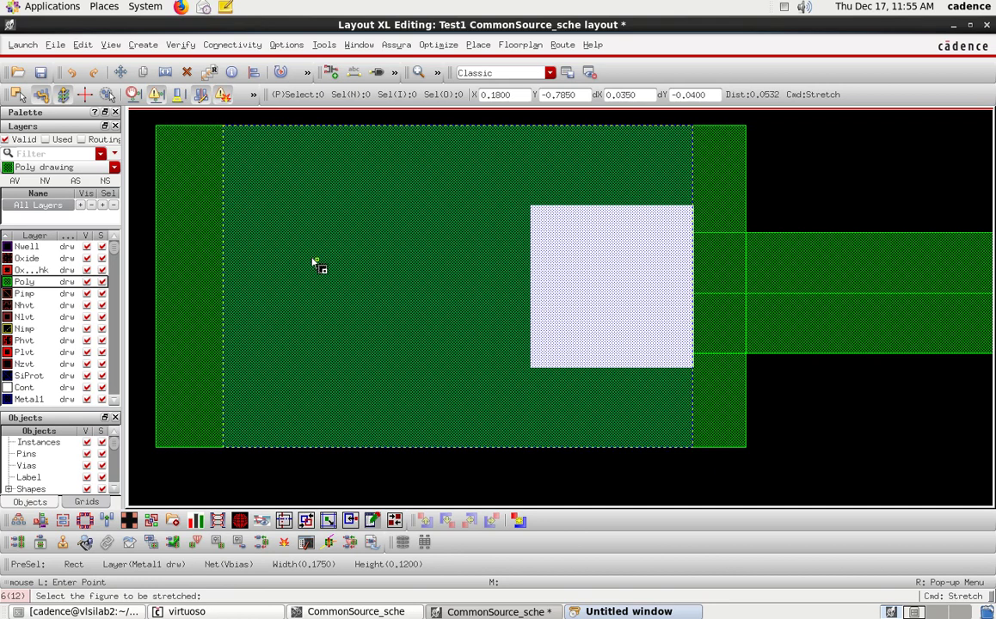
key(Escape)
Zoom in near the PMOS gate and move the Vbias pin onto its Metal1 contact pad.
key(f)
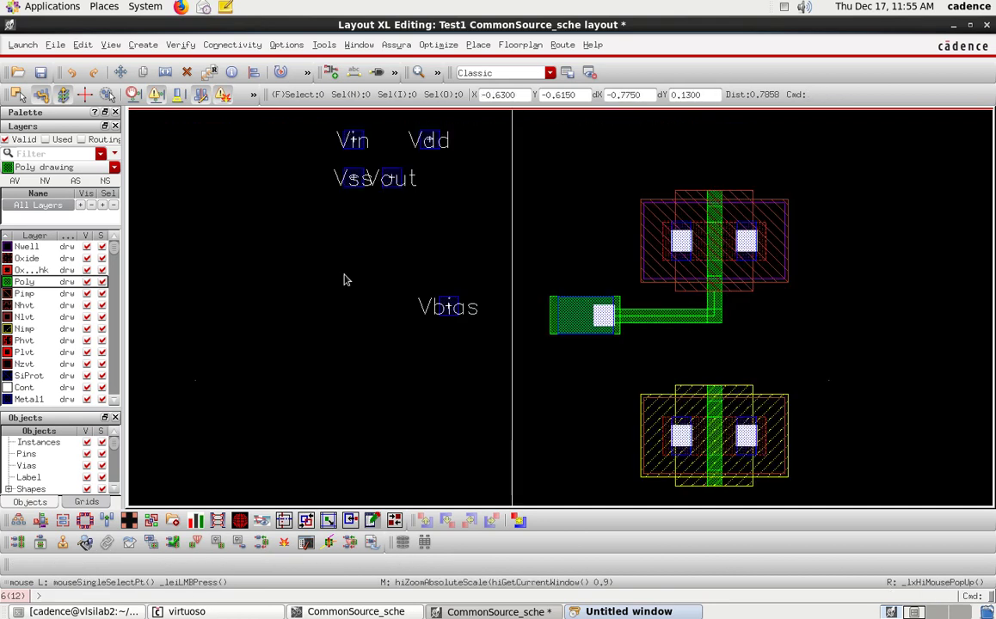
key(ctrl+z)
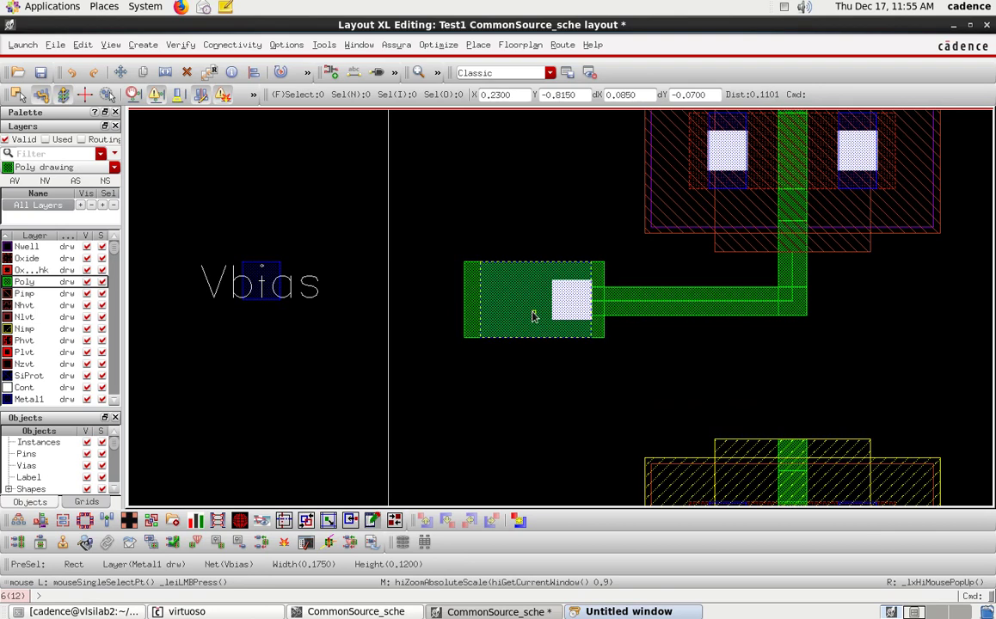
click(264, 260)
key(m)
click(265, 261)
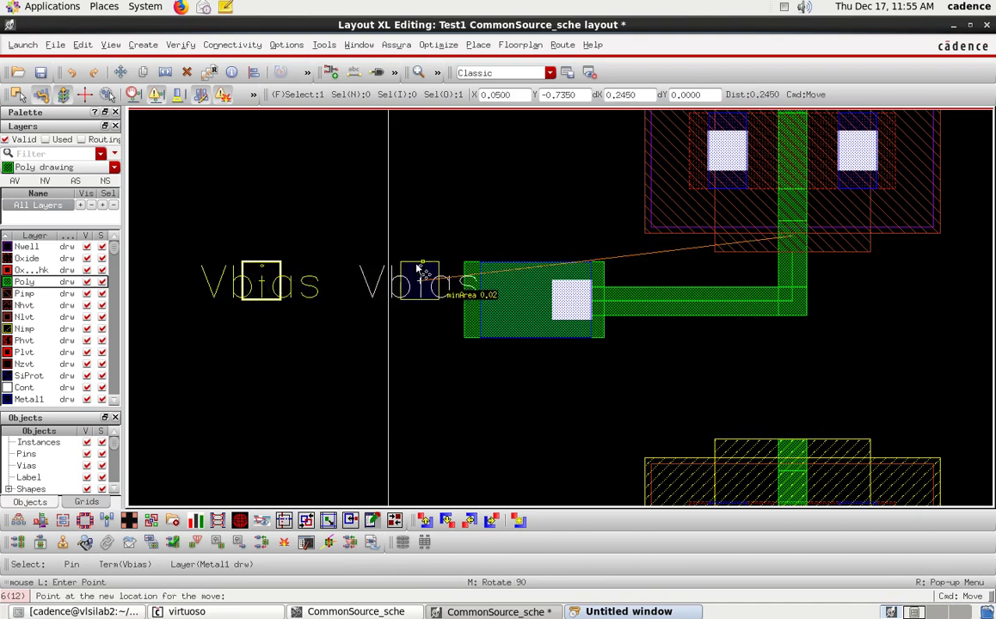
click(517, 262)
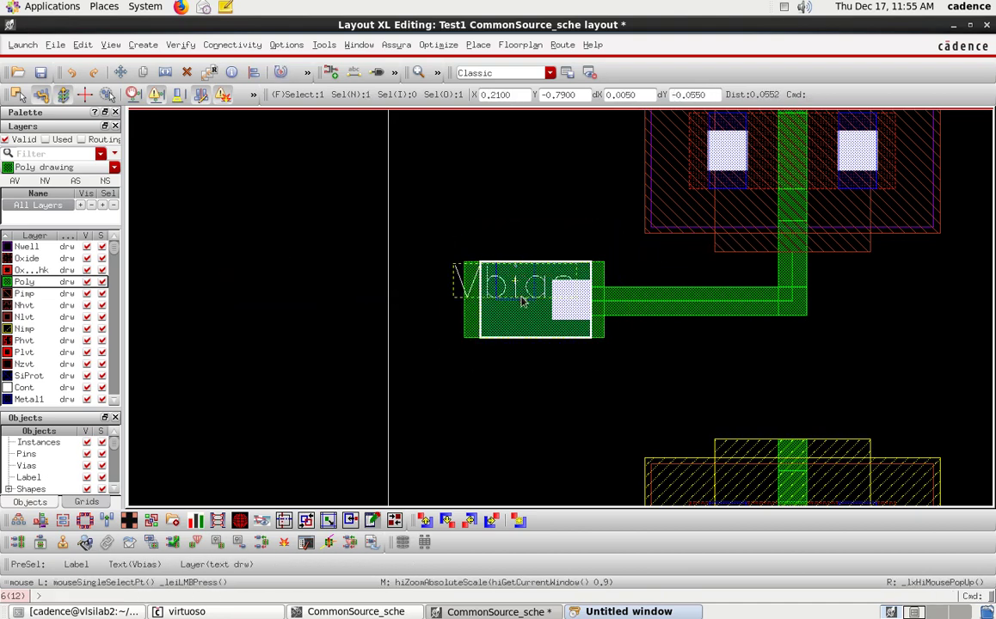
key(m)
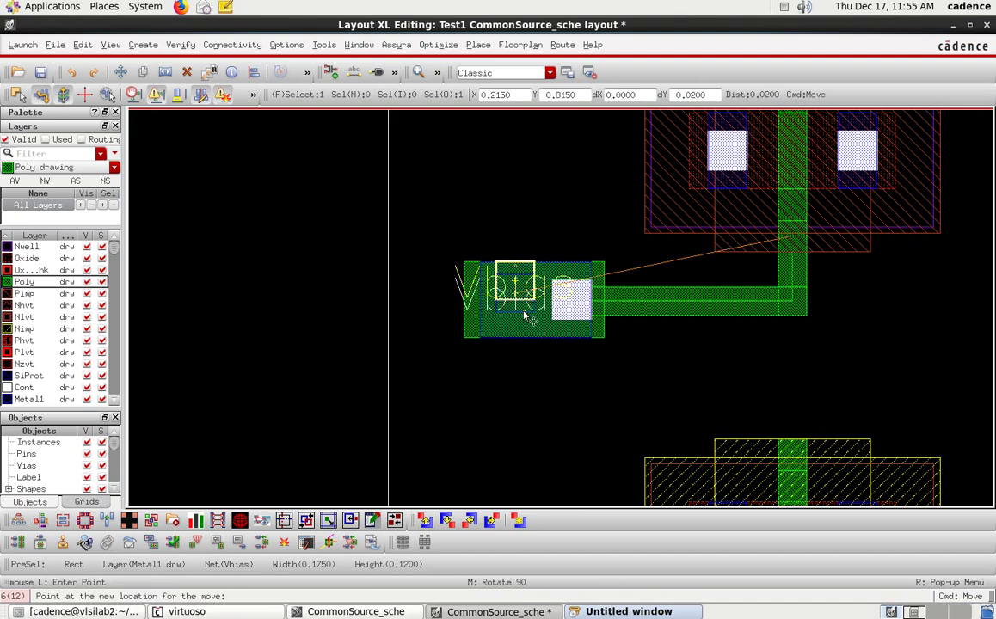
key(Escape)
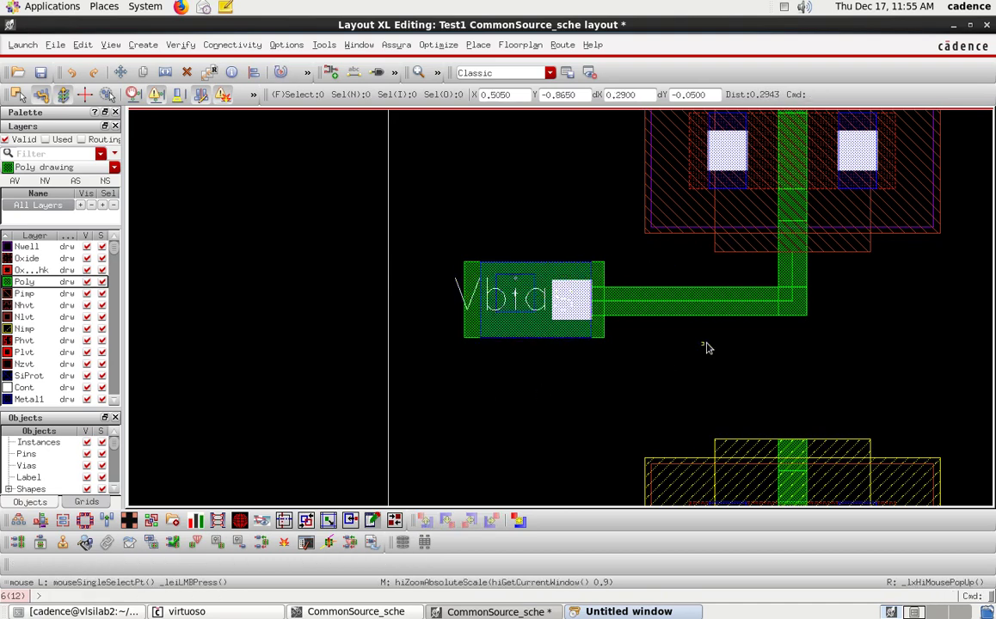
key(alt+Tab)
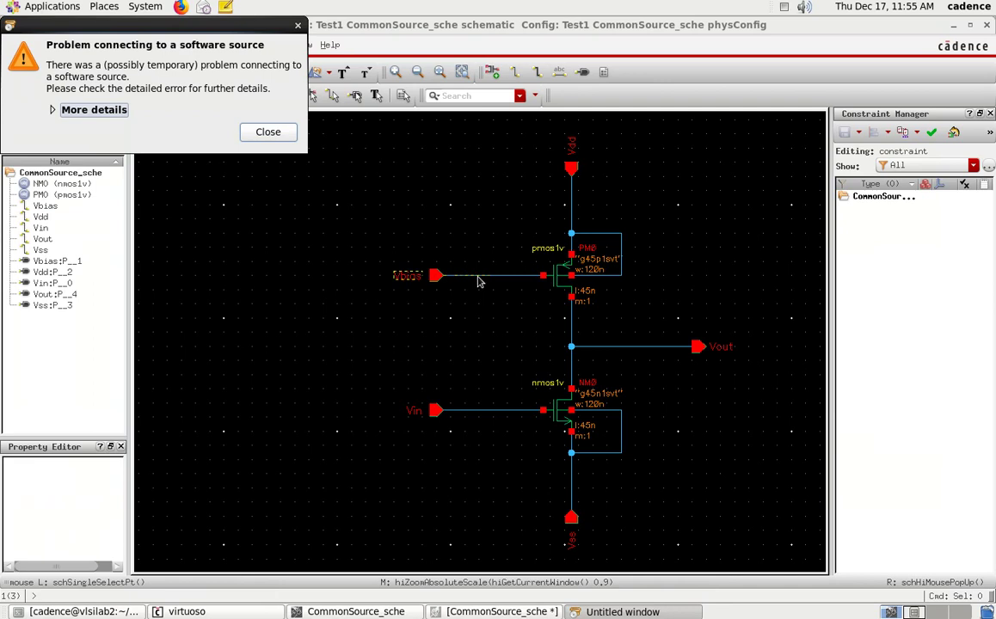
click(265, 132)
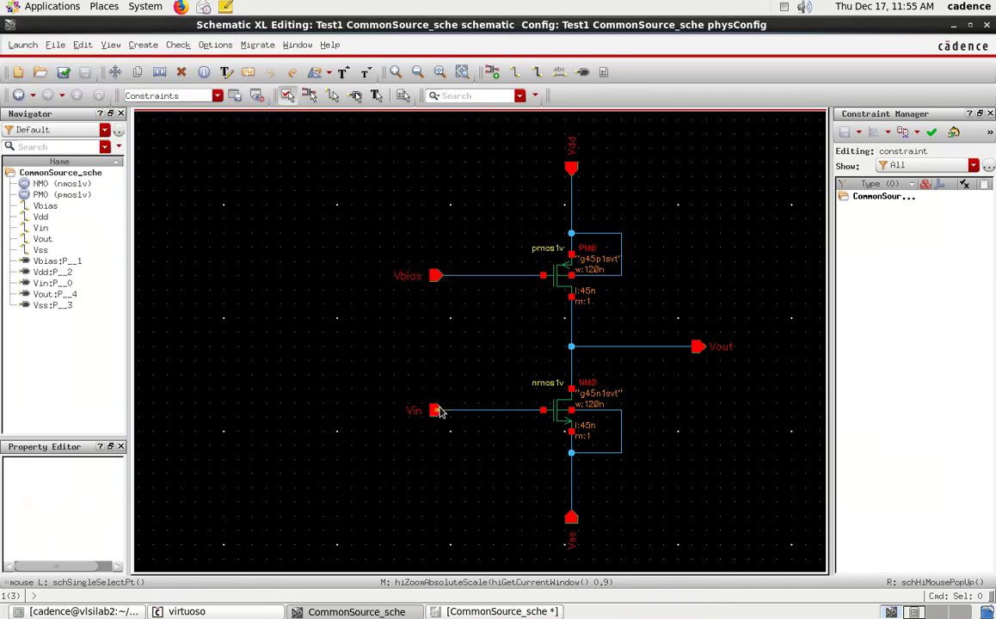
click(398, 612)
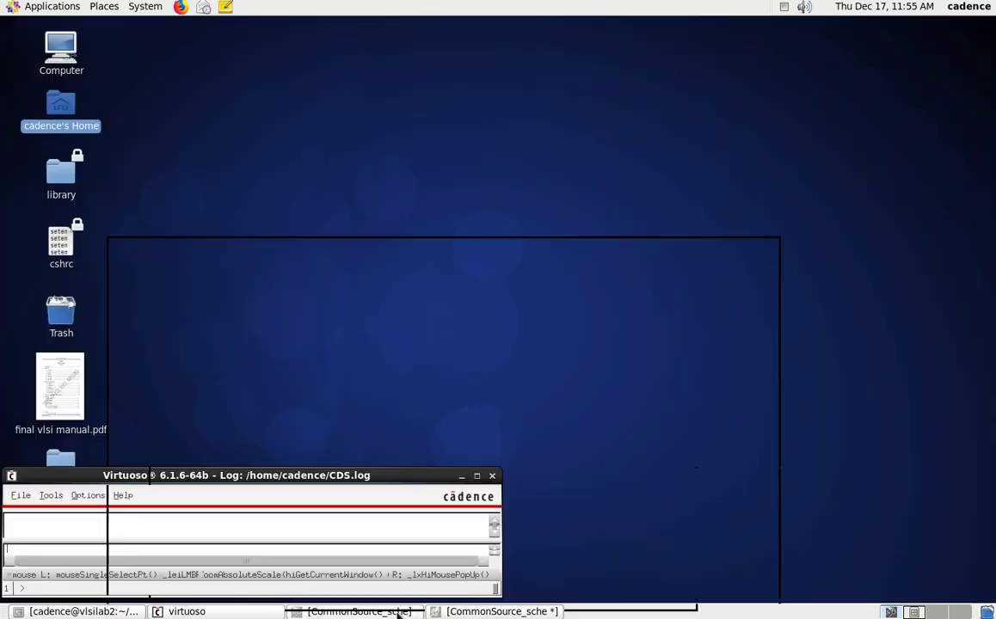
click(494, 612)
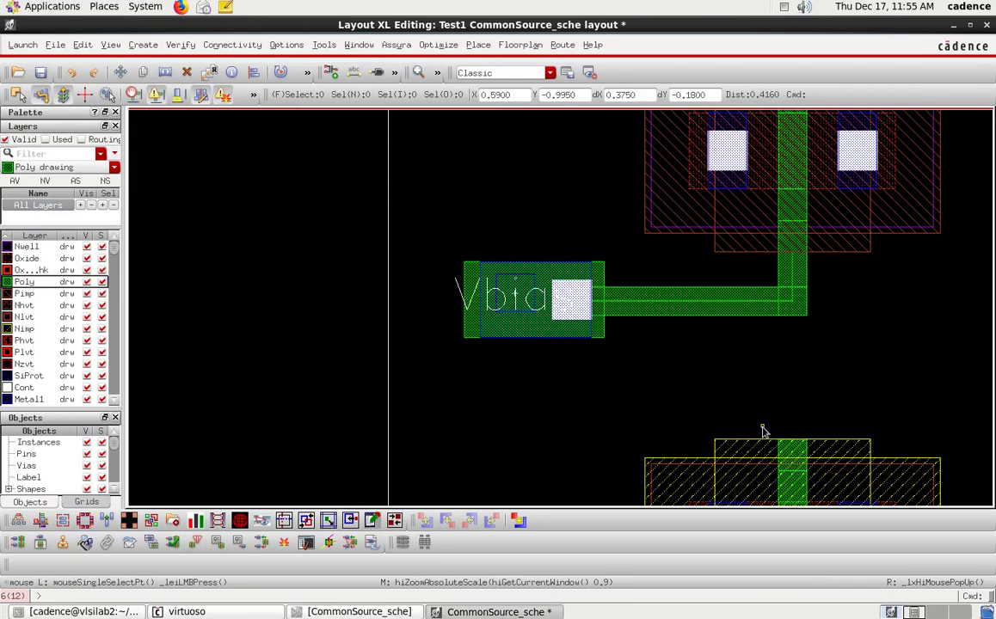
key(shift+z)
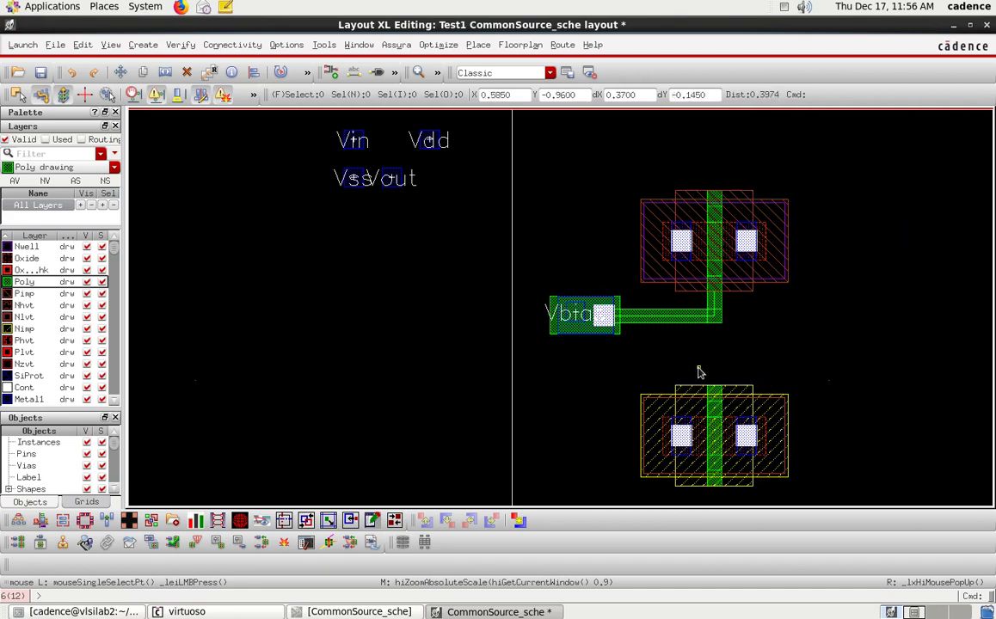
Draw a 0.045-wide poly wire from the nmos1v gate upward, then left toward the Vin side.
key(p)
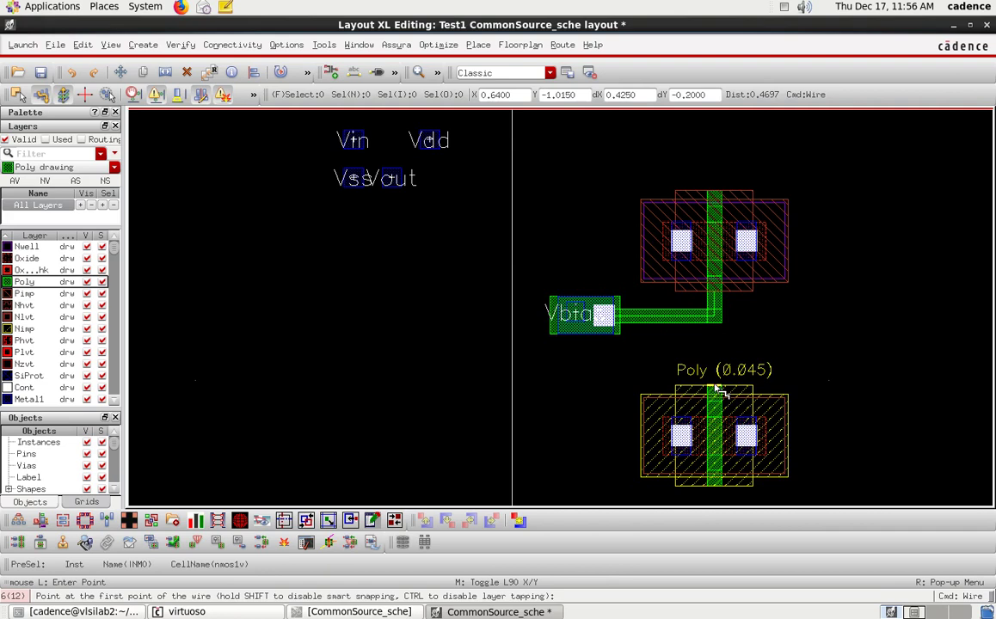
click(718, 392)
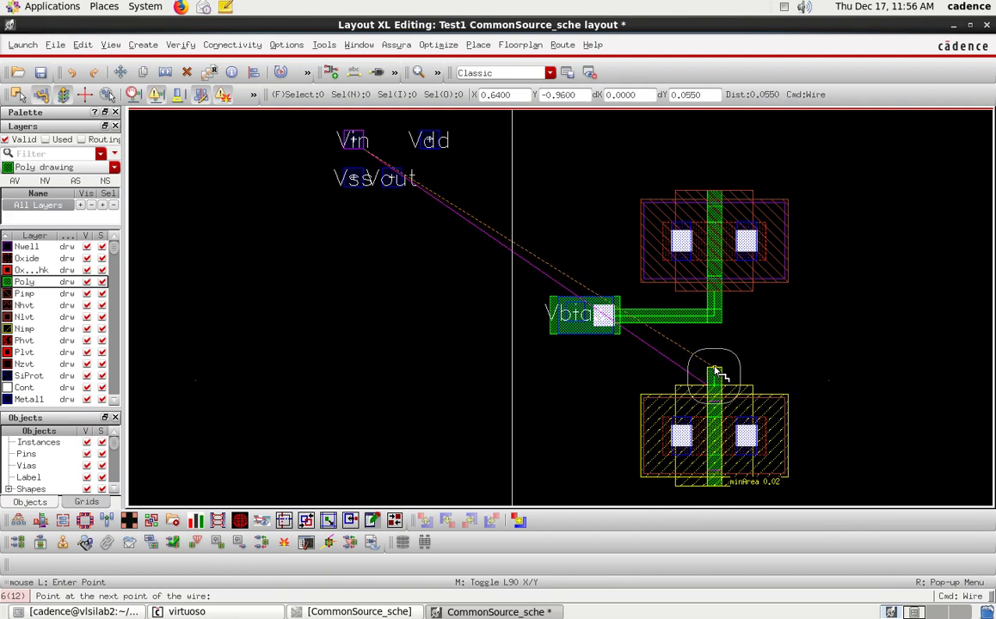
click(718, 370)
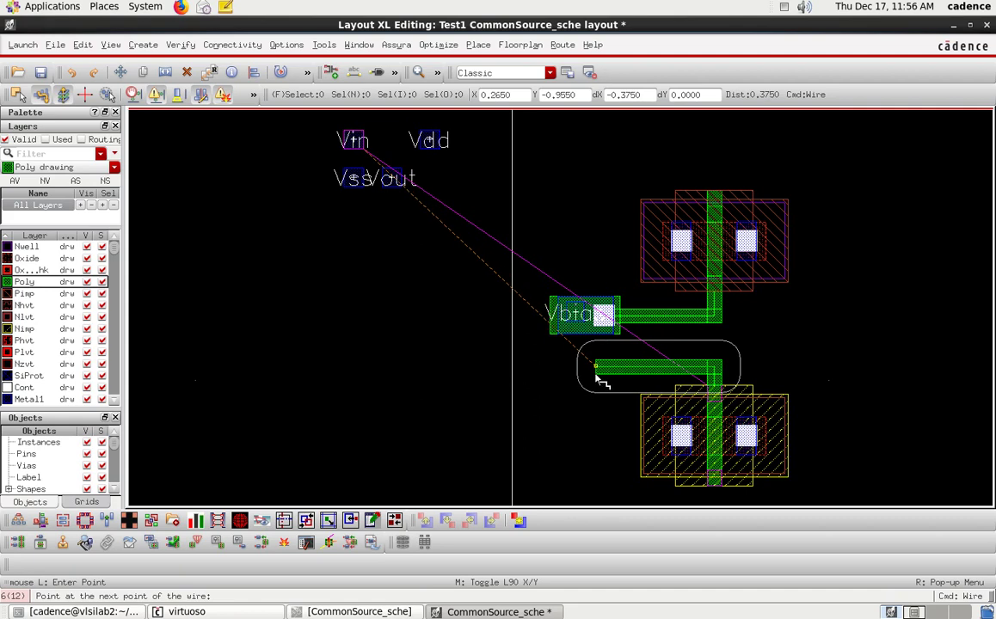
click(595, 372)
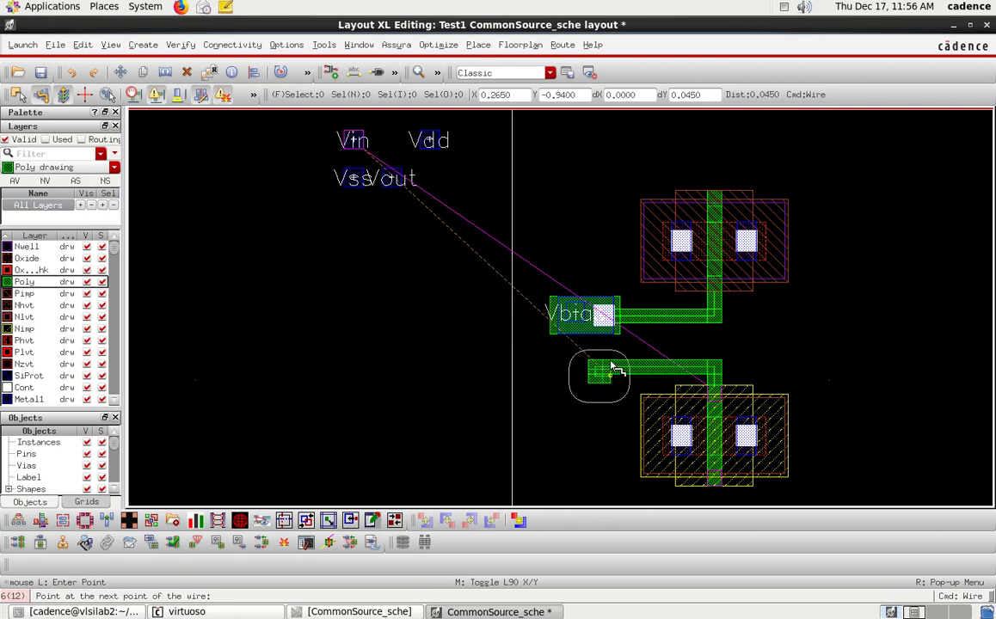
key(Escape)
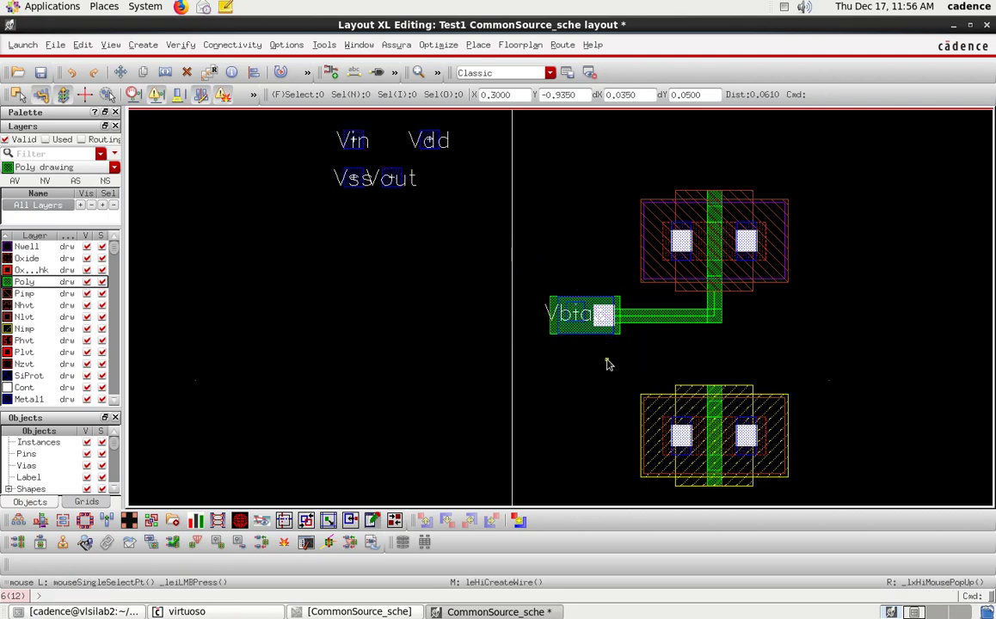
key(p)
click(714, 378)
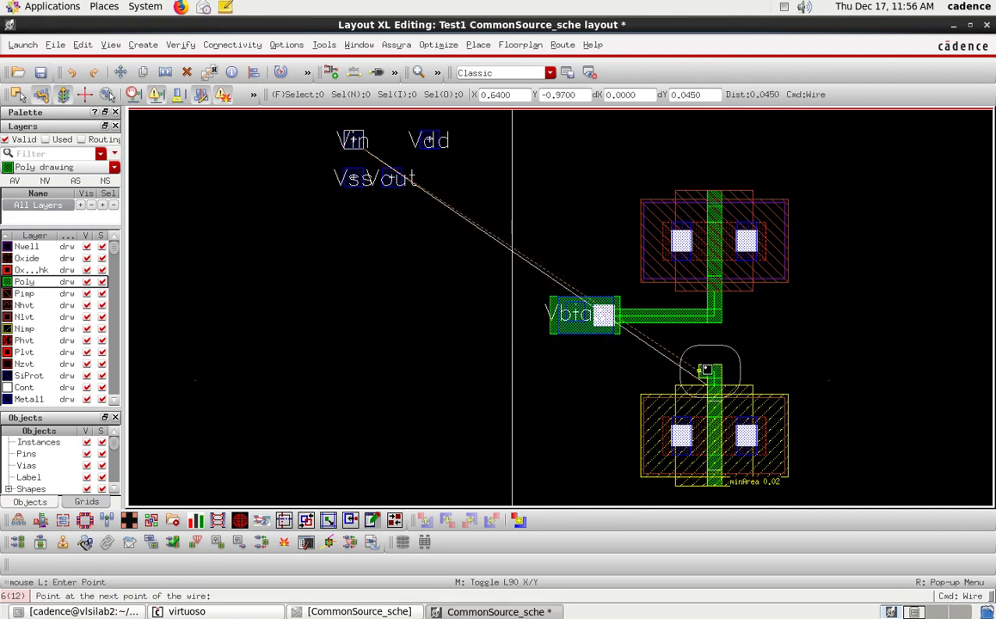
double_click(596, 374)
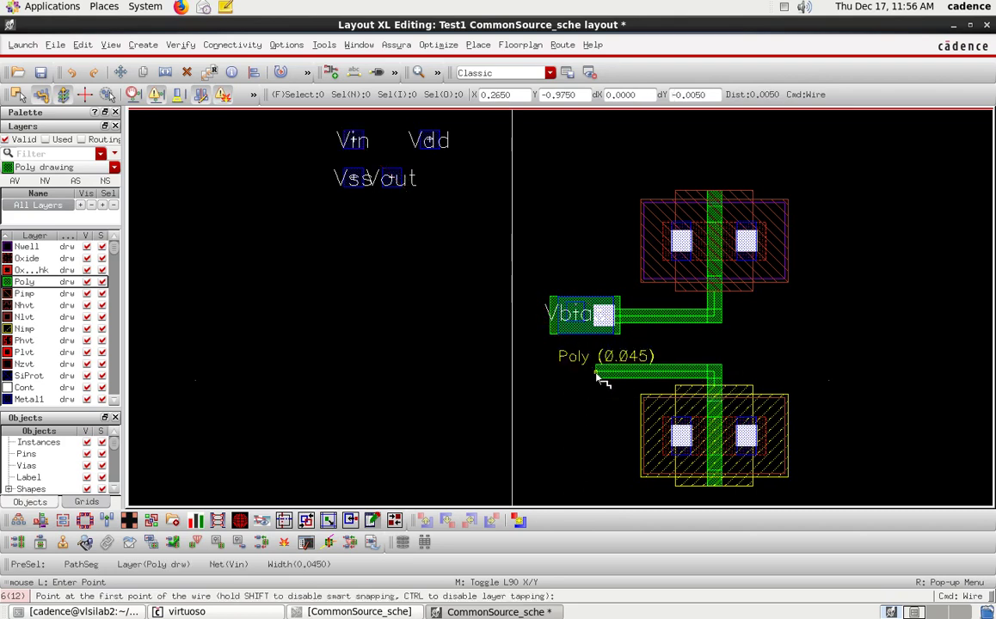
key(Escape)
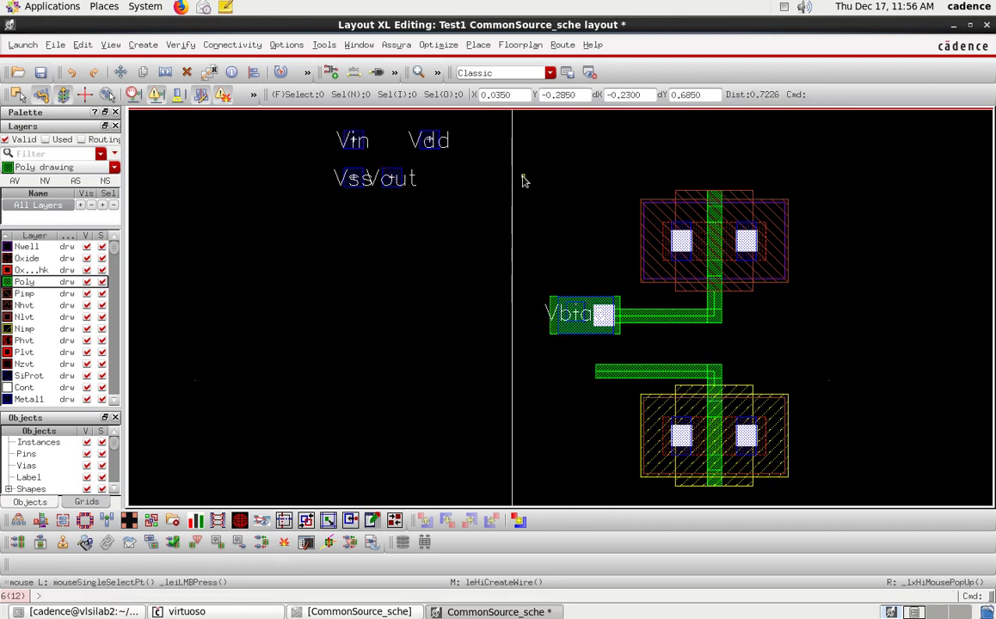
Shift the PMOS and Vbias group up slightly and lower the Vin pin to the NMOS gate-wire level.
drag(526, 129, 813, 353)
drag(784, 266, 785, 250)
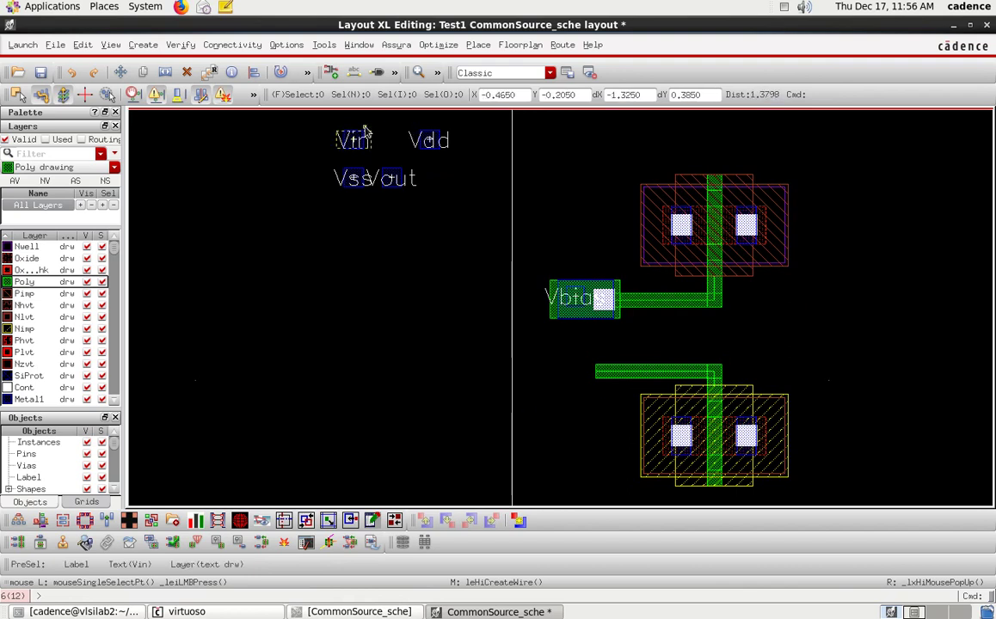
drag(361, 135, 385, 381)
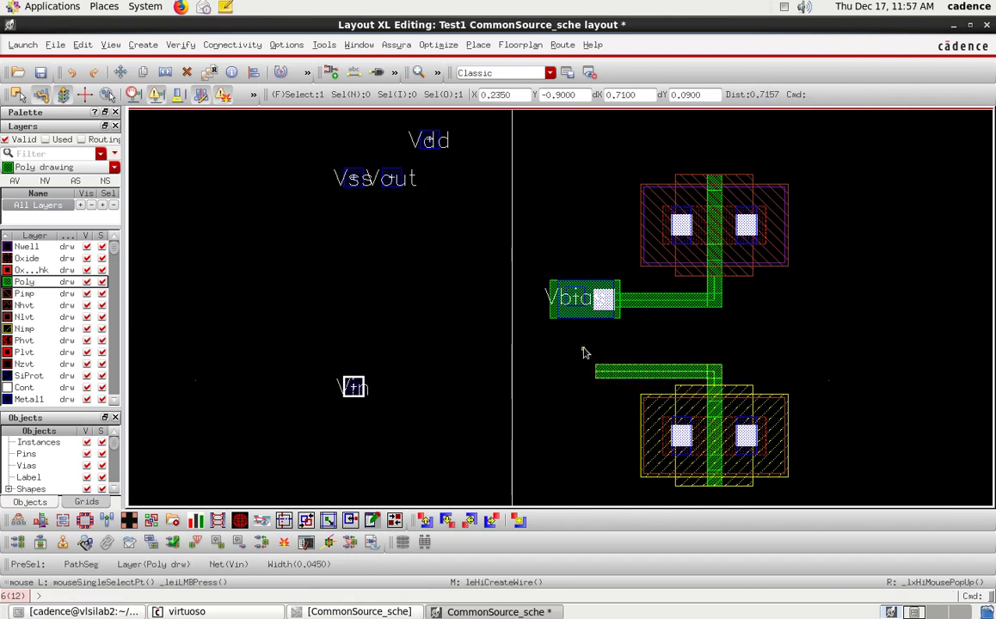
key(o)
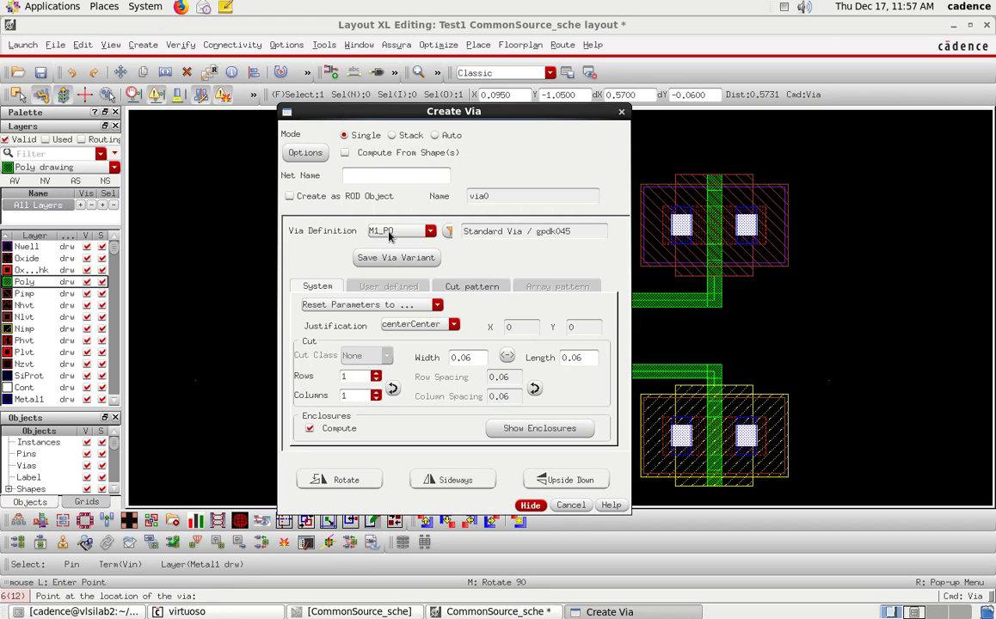
Place an M1_PO via at the left end of the nmos1v gate's poly wire and select it.
click(530, 505)
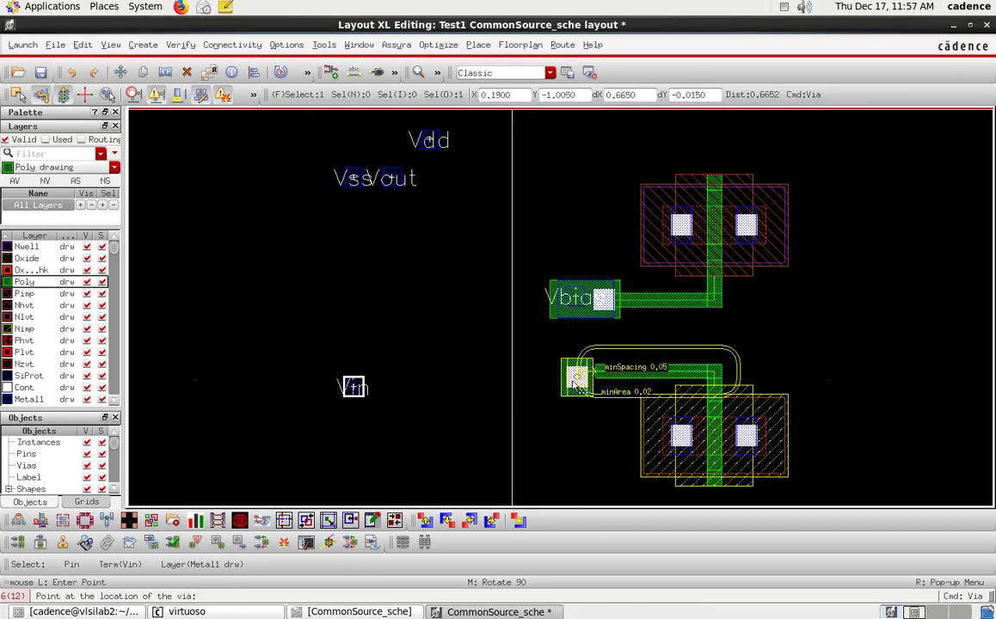
ctrl+scroll(613, 371, up, 2)
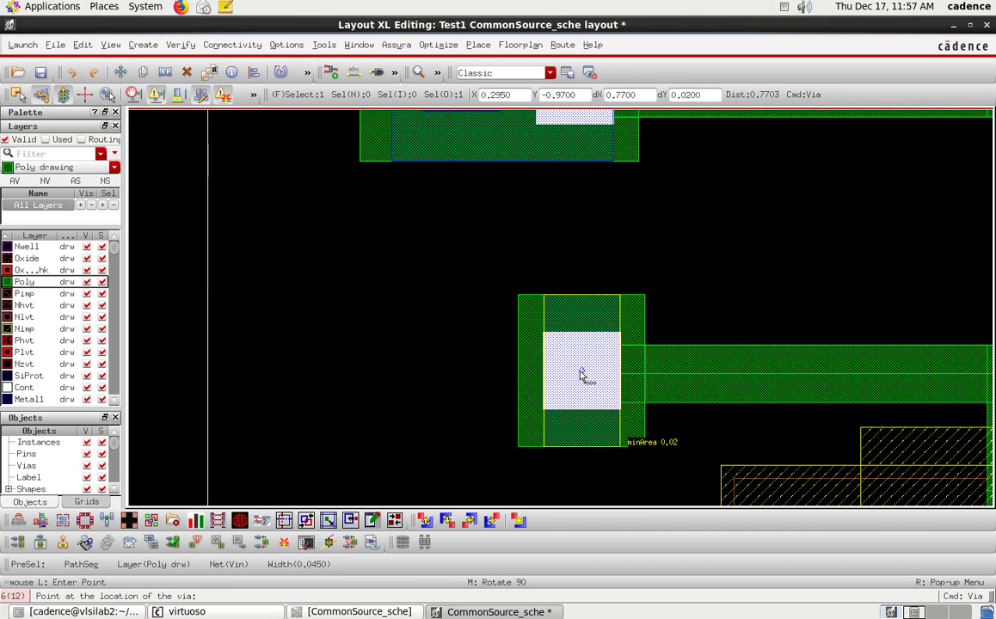
click(582, 375)
key(Escape)
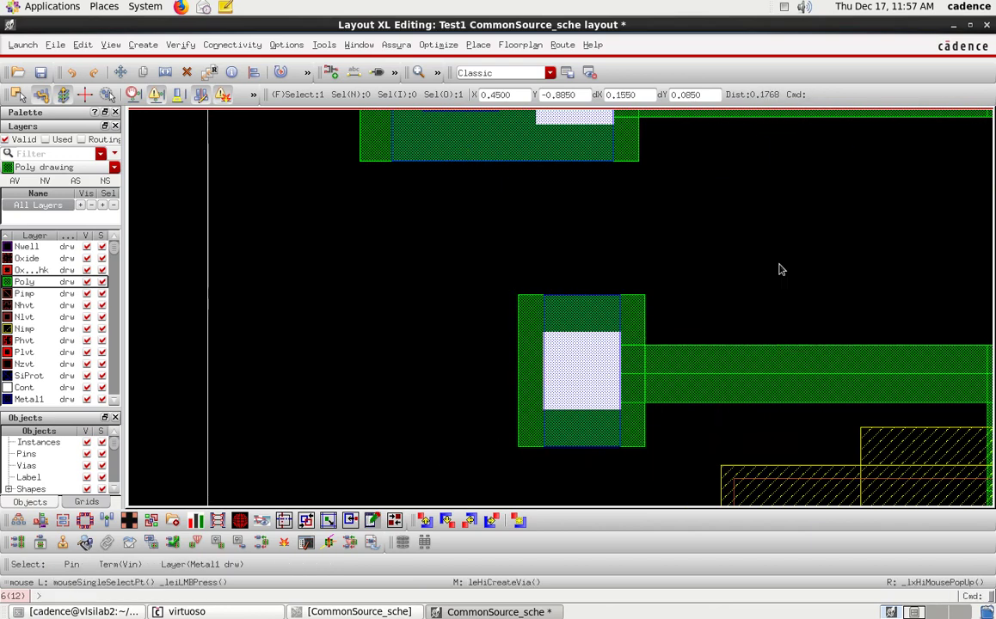
click(640, 303)
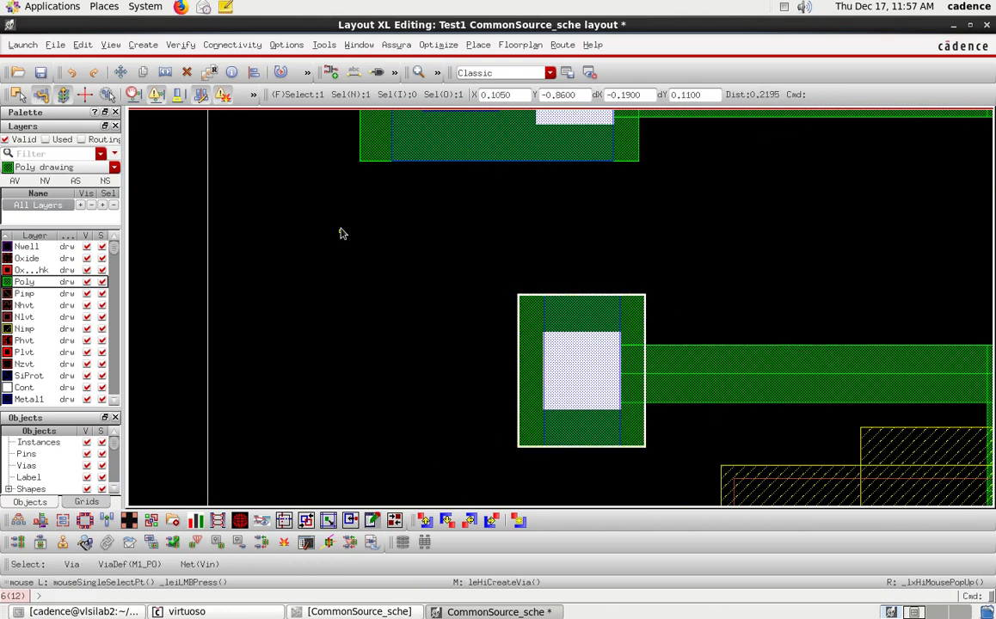
Flatten the Vin M1_PO via with Edit > Hierarchy > Flatten and clear the selection.
click(82, 45)
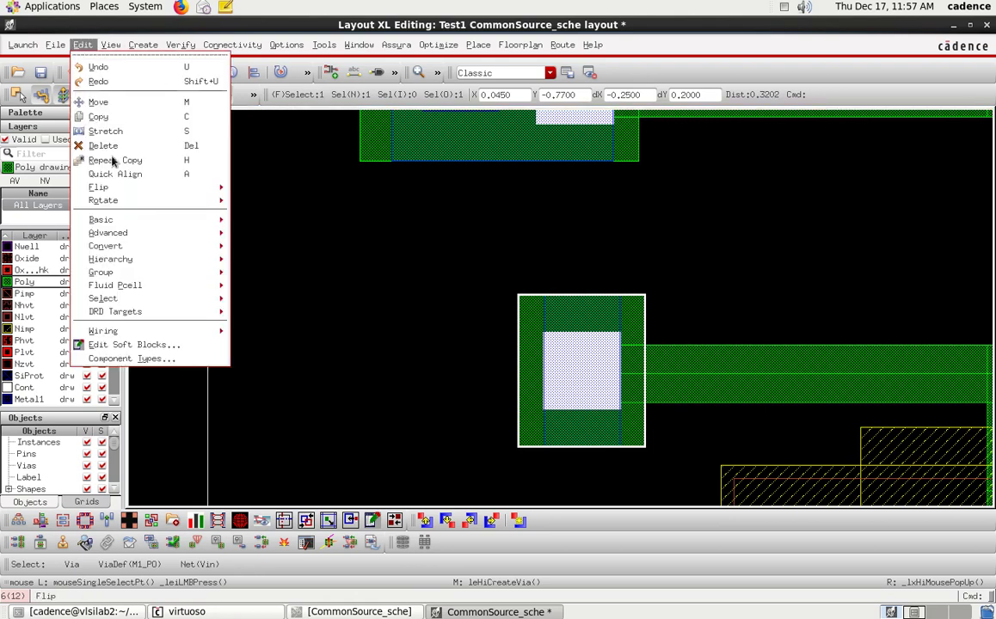
mouse_move(218, 264)
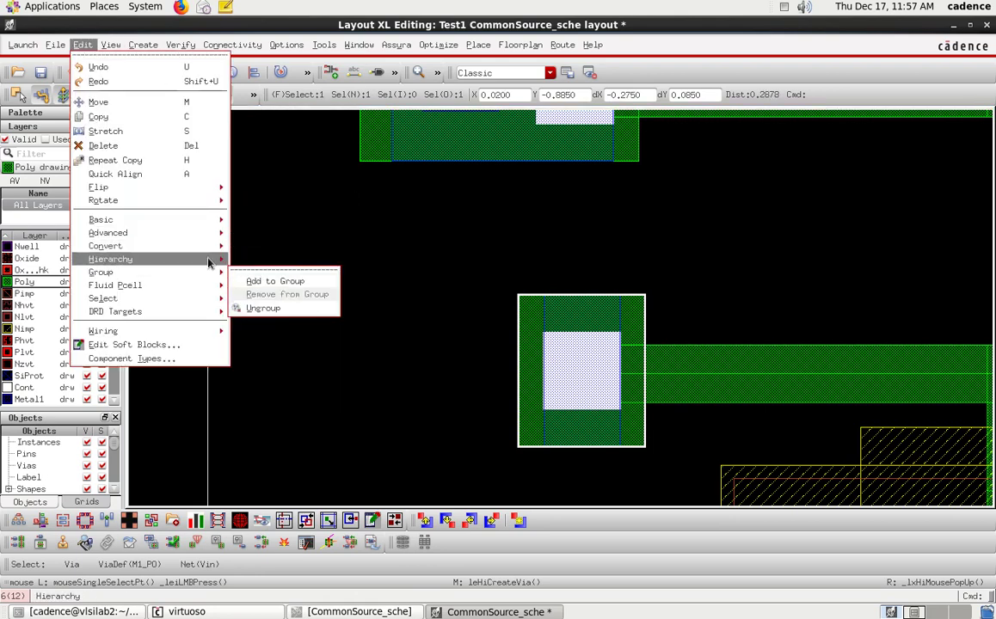
click(309, 400)
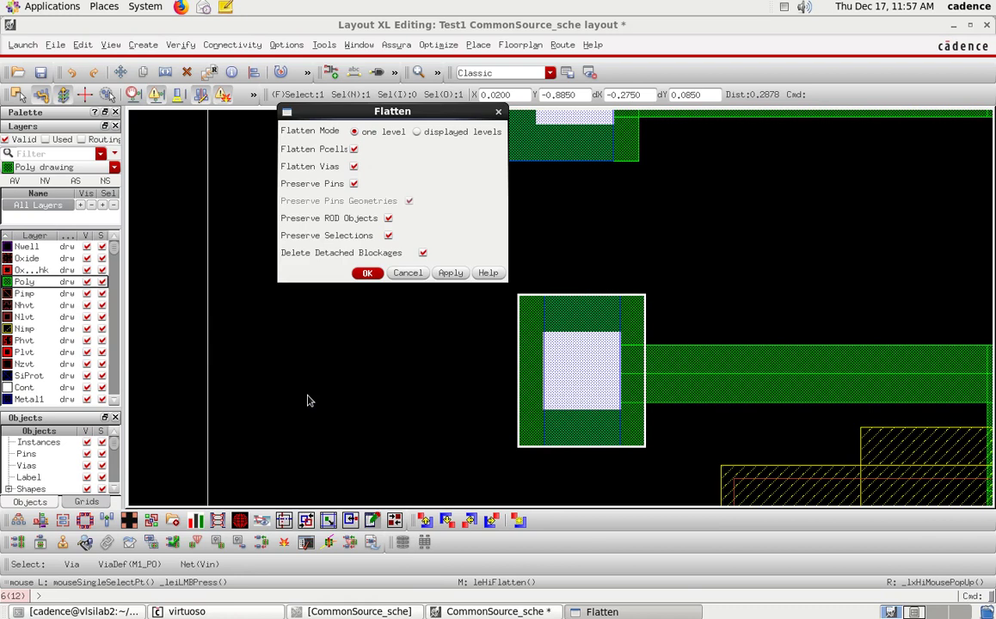
click(367, 273)
click(374, 376)
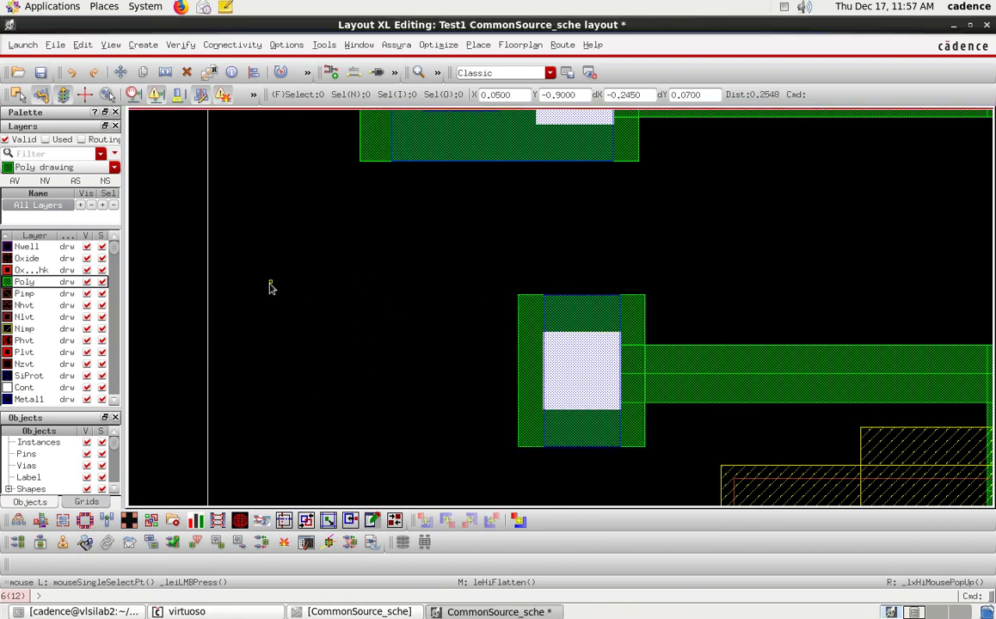
key(s)
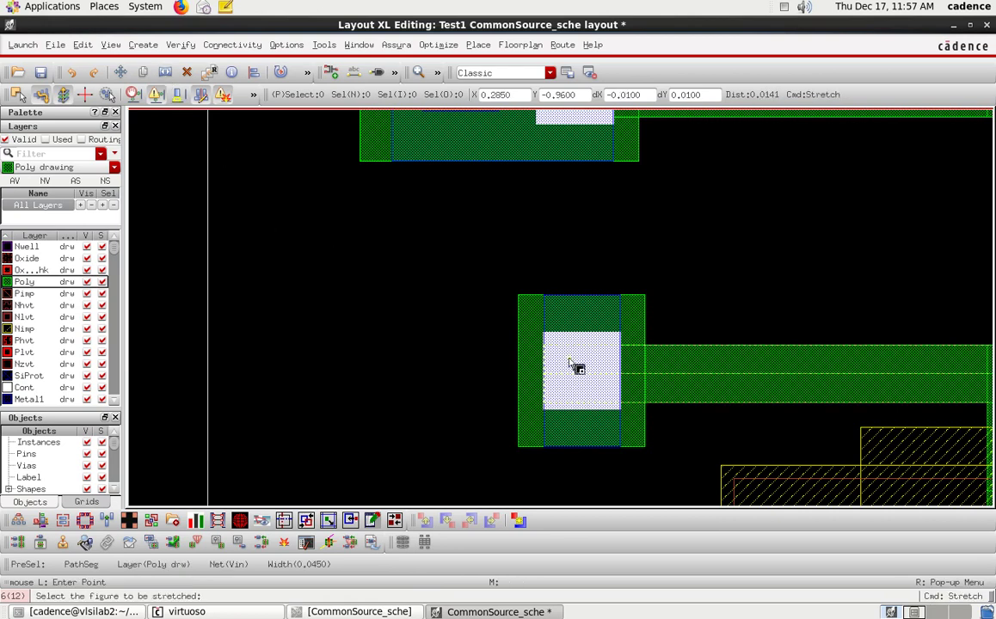
Stretch the lower poly pad's and Metal1 pad's left edges further left.
click(516, 362)
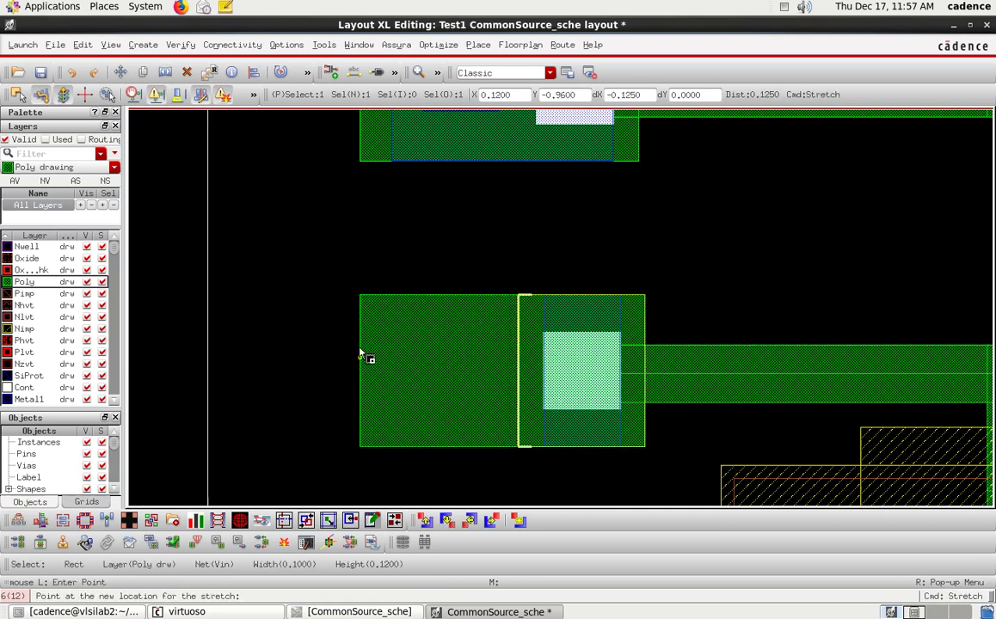
click(357, 352)
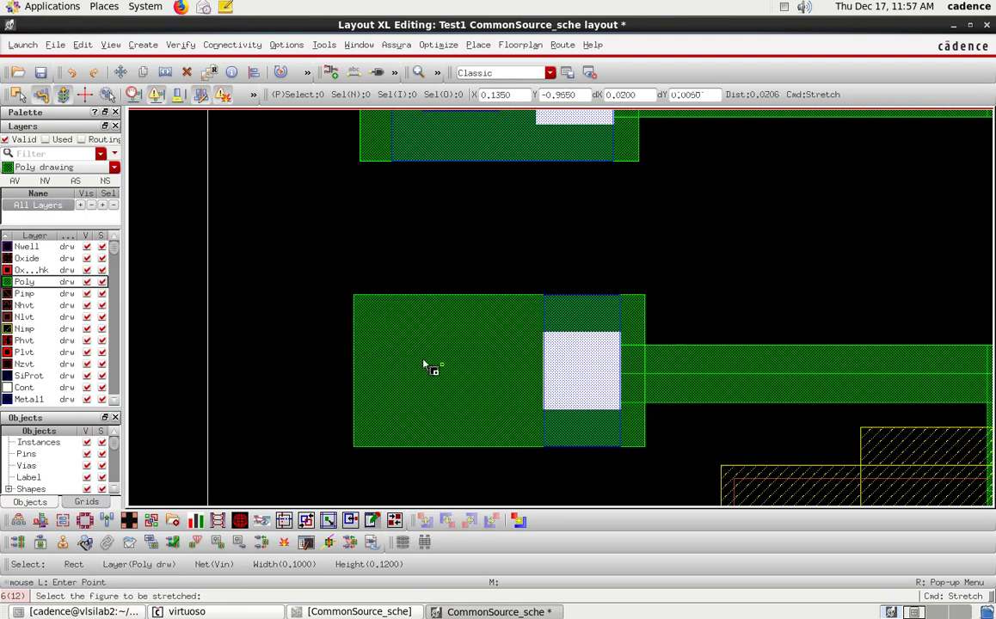
click(549, 318)
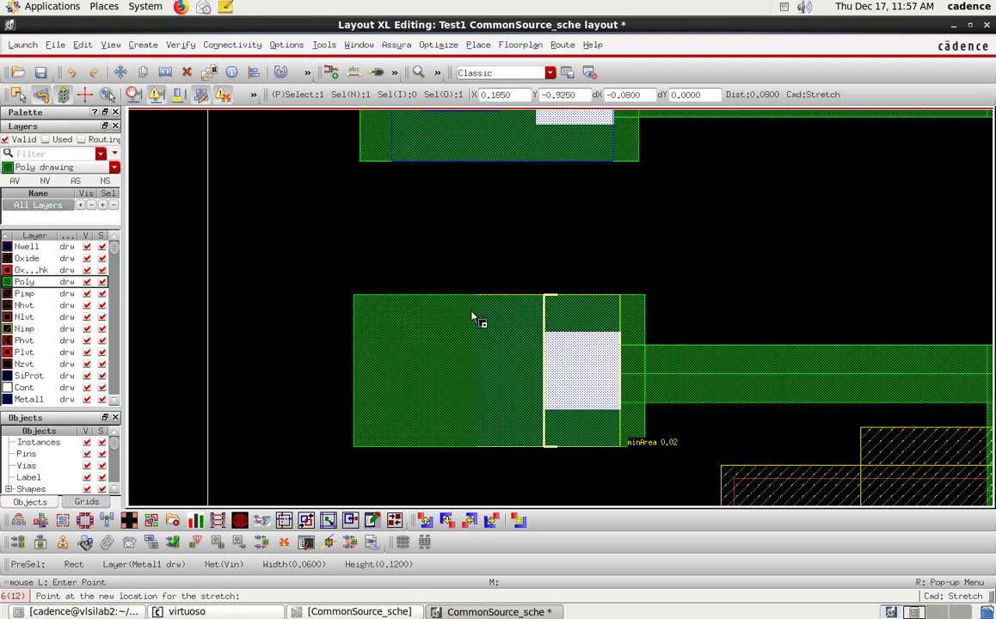
click(389, 319)
key(Escape)
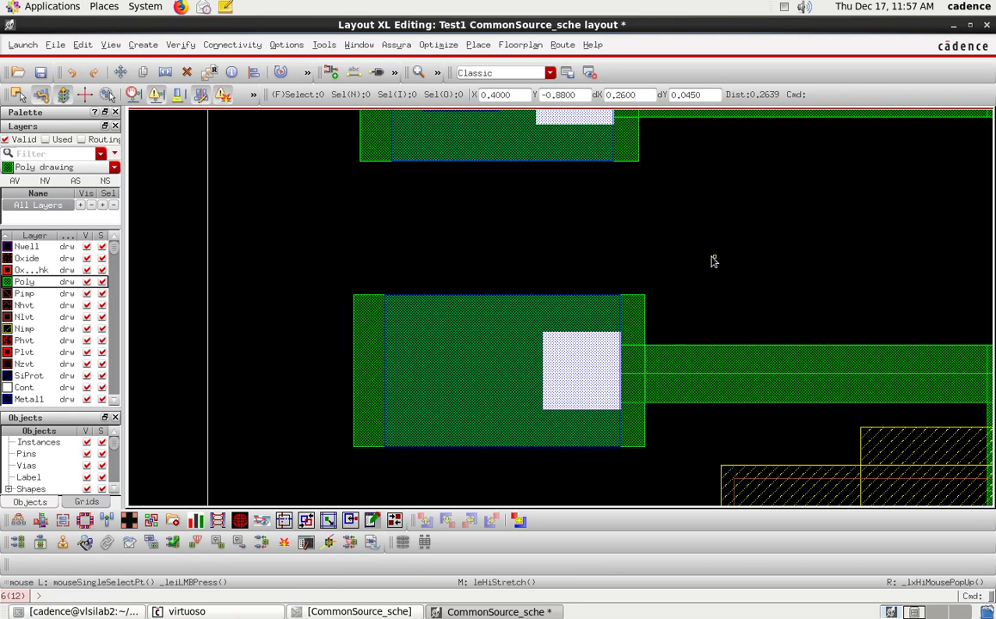
Move the Vin pin and its label onto the widened lower poly pad.
key(f)
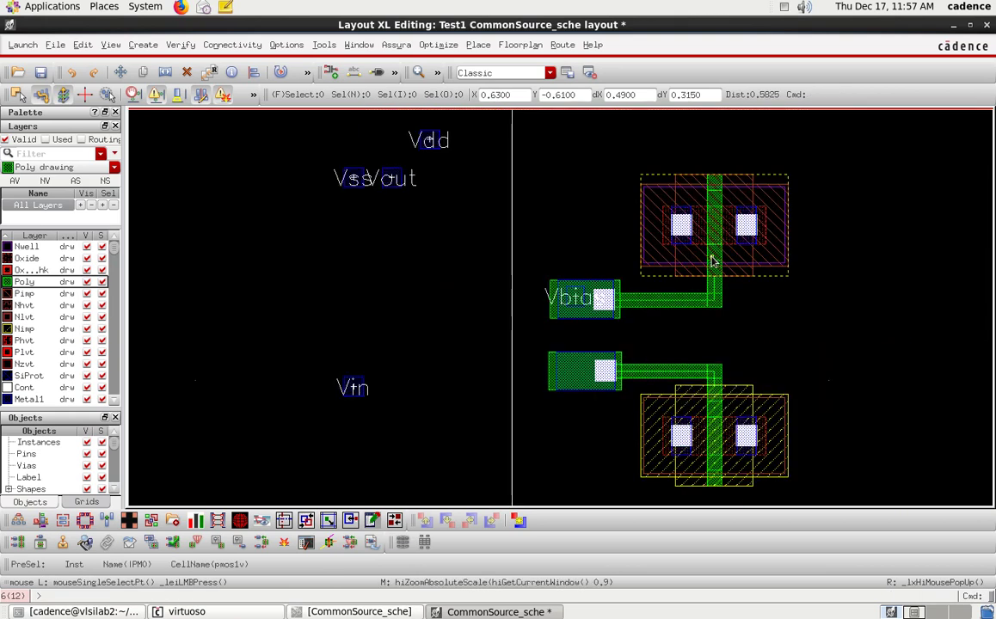
click(359, 384)
key(m)
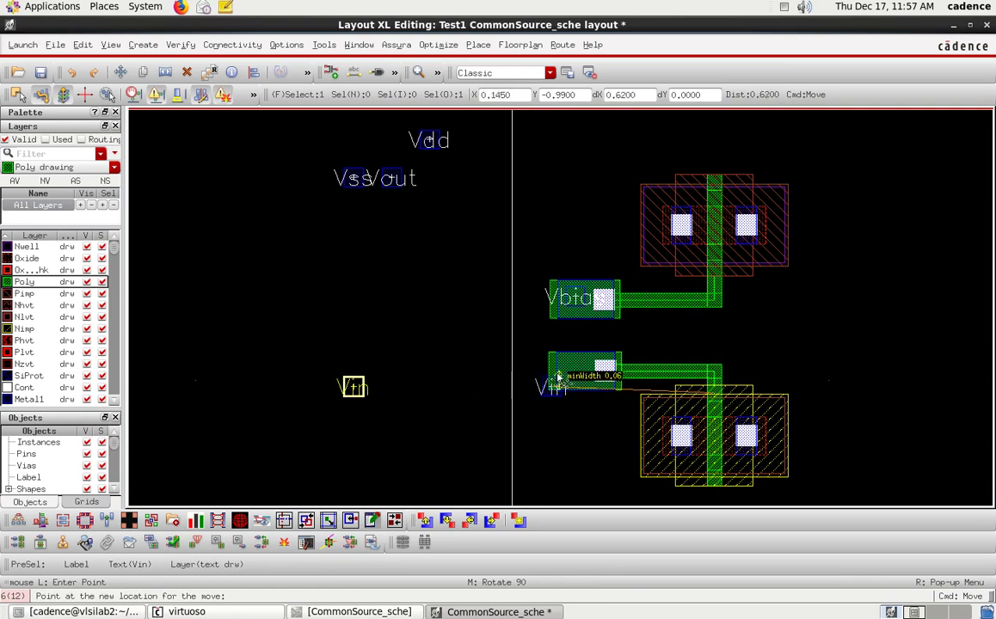
click(574, 386)
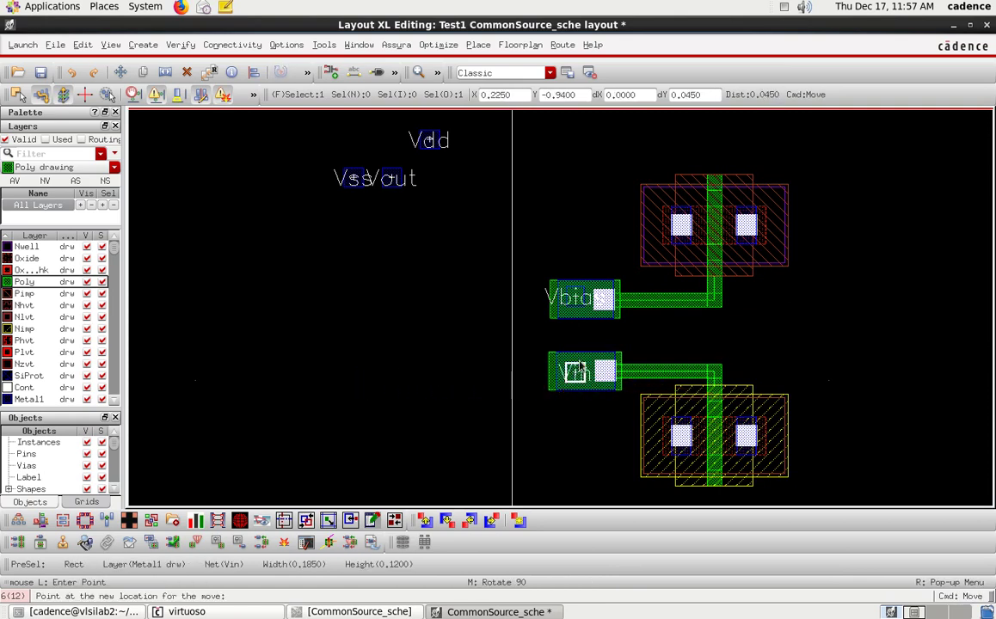
key(Escape)
key(ctrl+z)
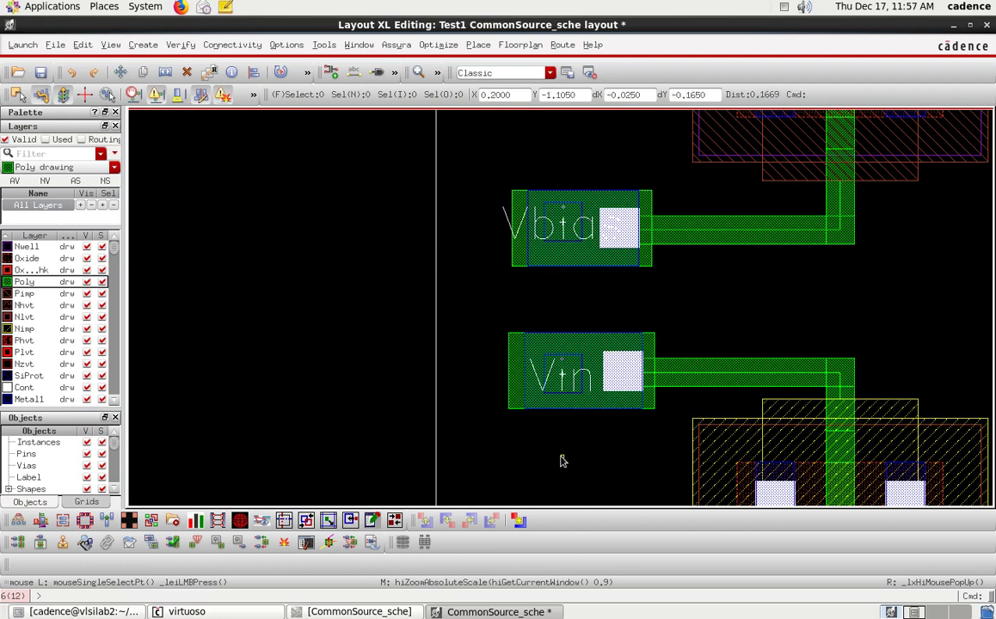
key(f)
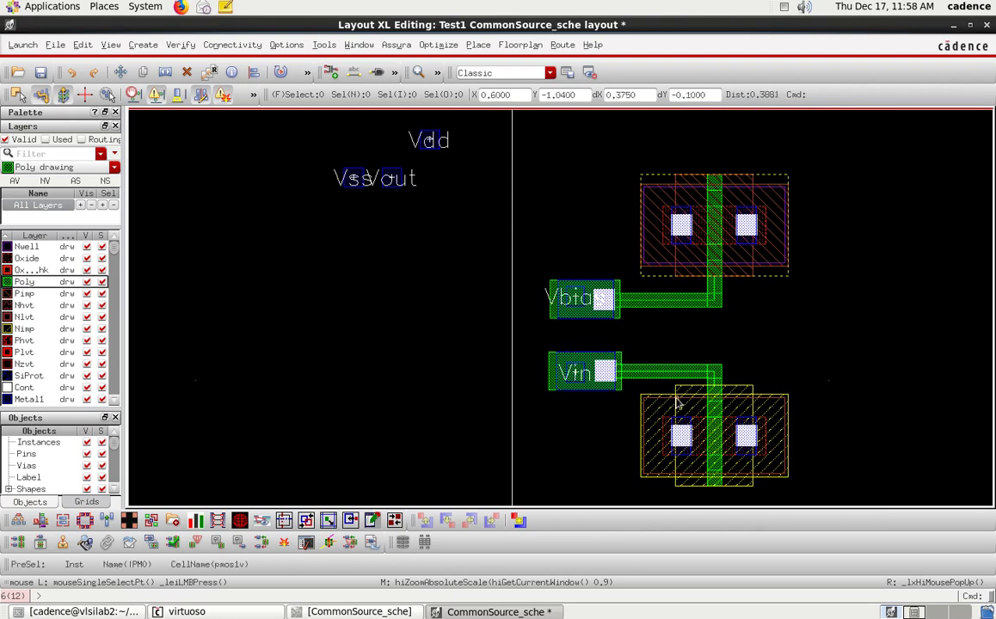
click(425, 541)
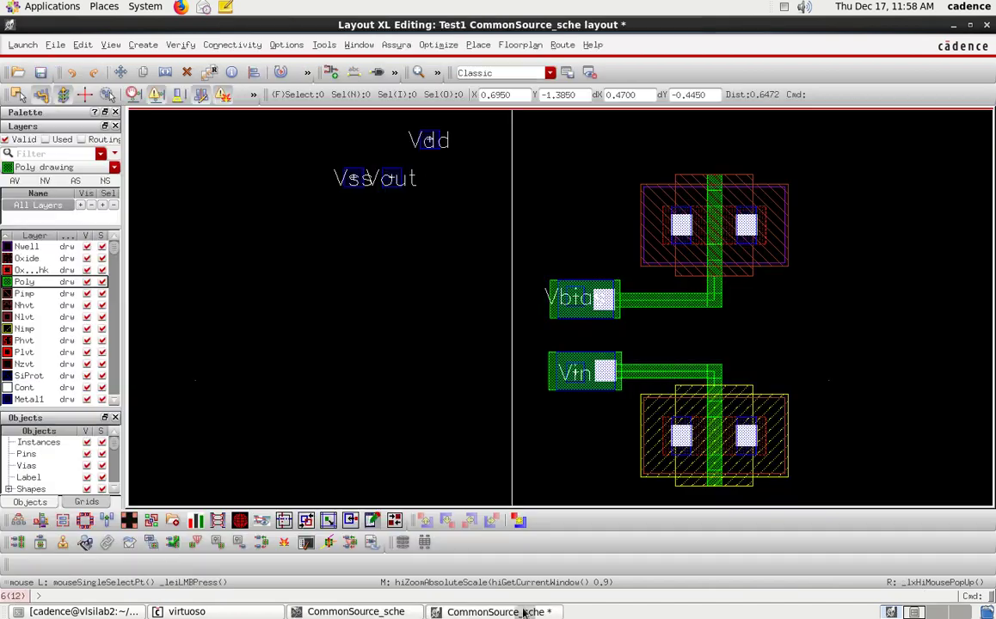
click(494, 611)
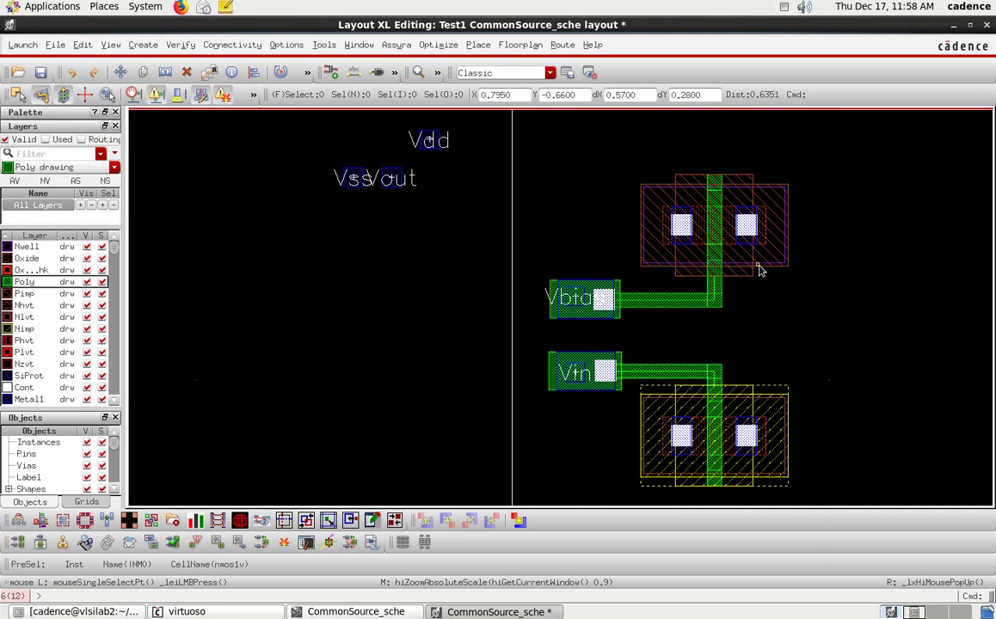
scroll(845, 290, up, 1)
scroll(844, 291, down, 1)
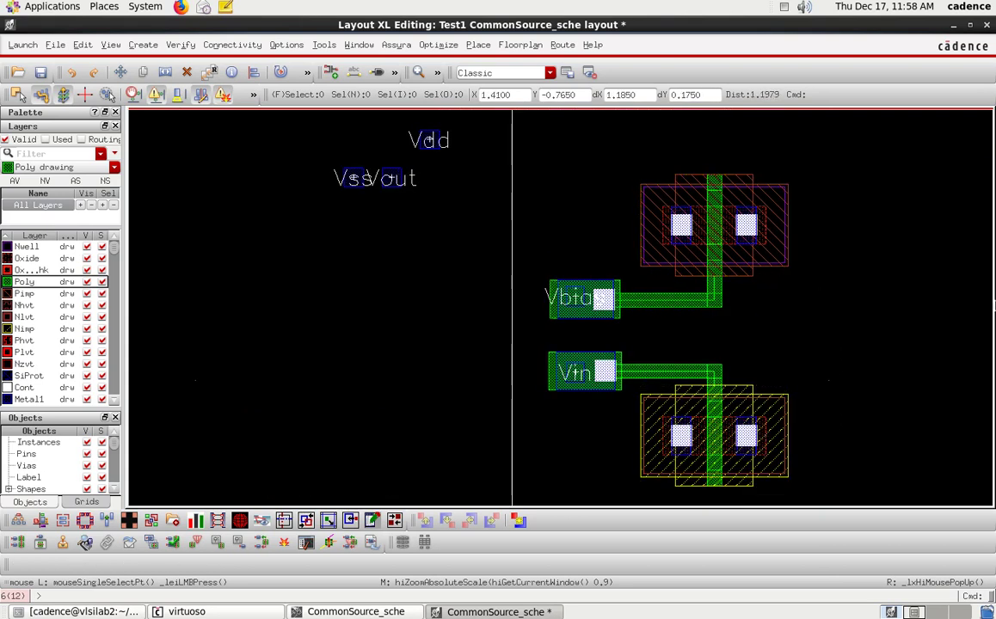
Move the Vout pin to the right of the transistors.
click(399, 176)
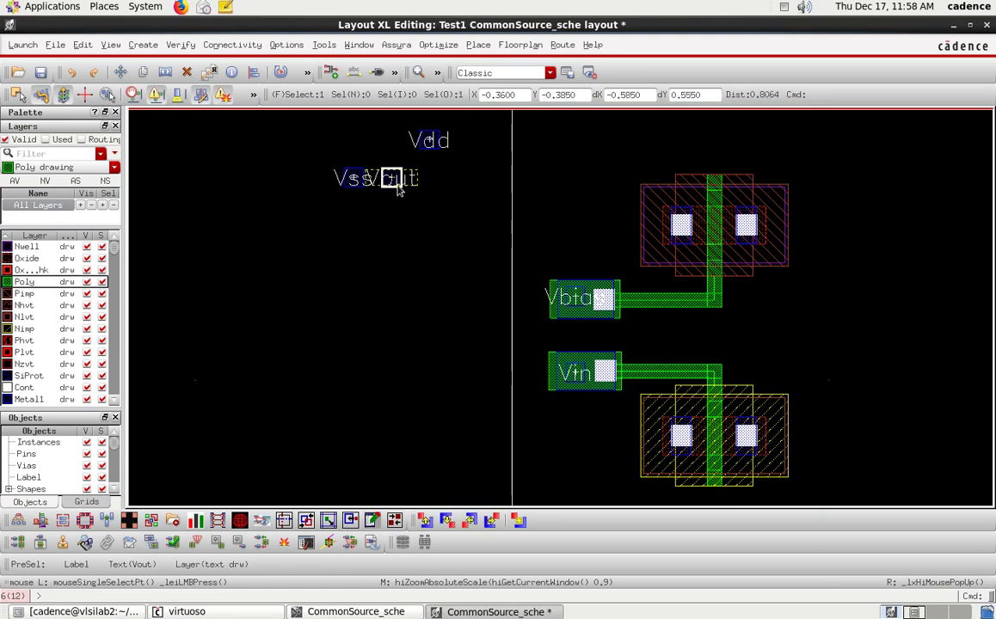
drag(392, 178, 856, 325)
click(811, 254)
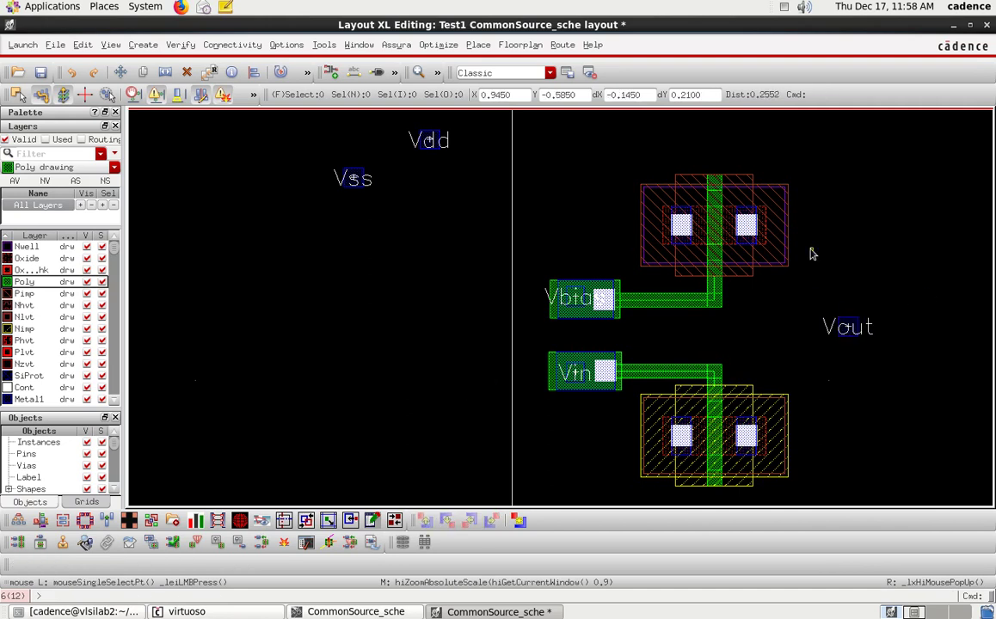
Draw a Metal1 wire joining the top PMOS drain to the bottom NMOS drain.
key(p)
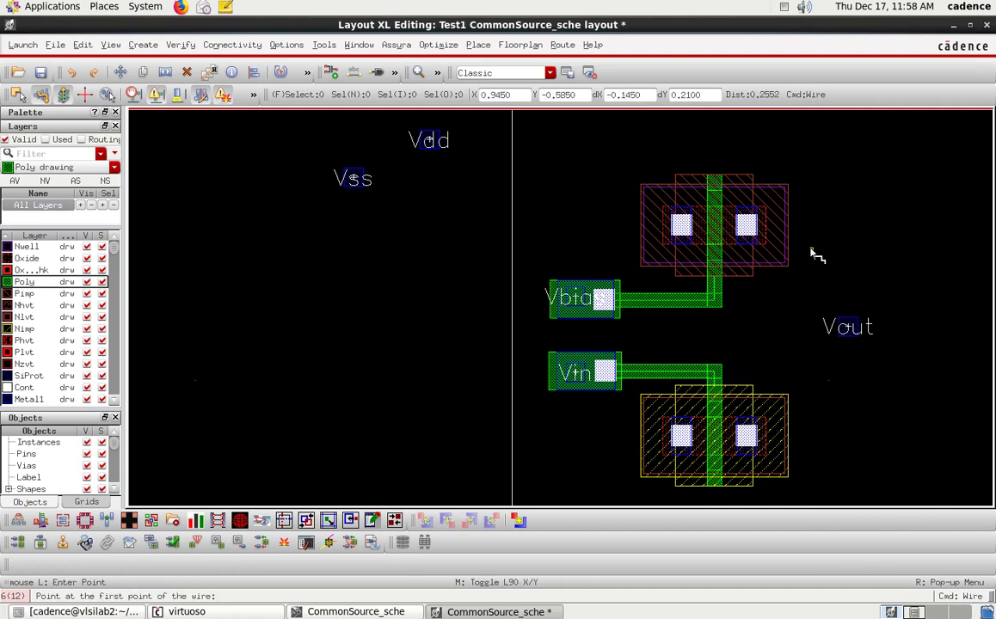
click(750, 250)
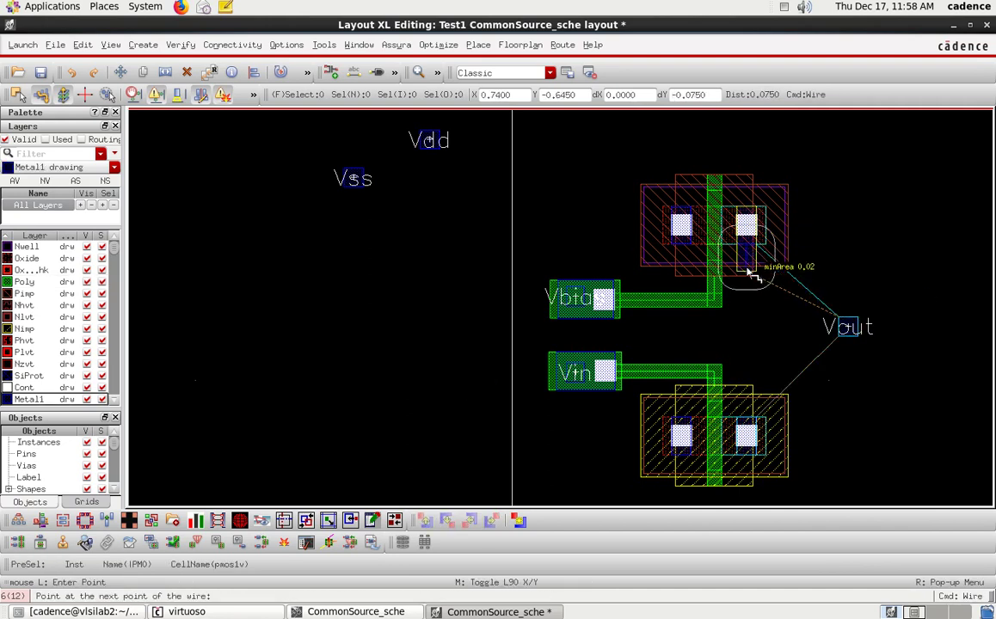
double_click(755, 423)
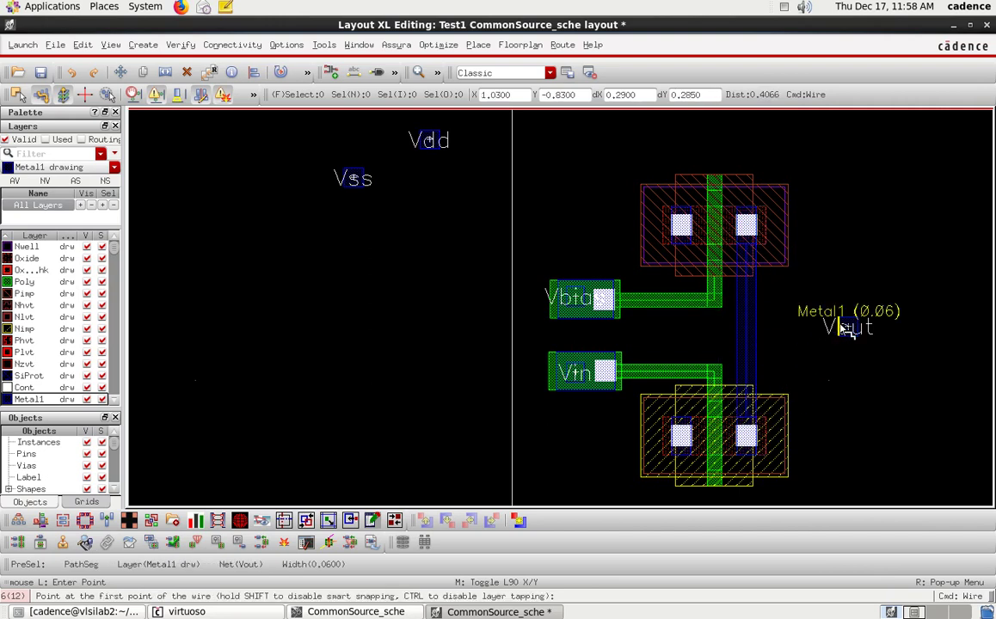
key(Escape)
Reposition the Vout pin just to the right of the new drain wire.
drag(822, 300, 889, 372)
key(m)
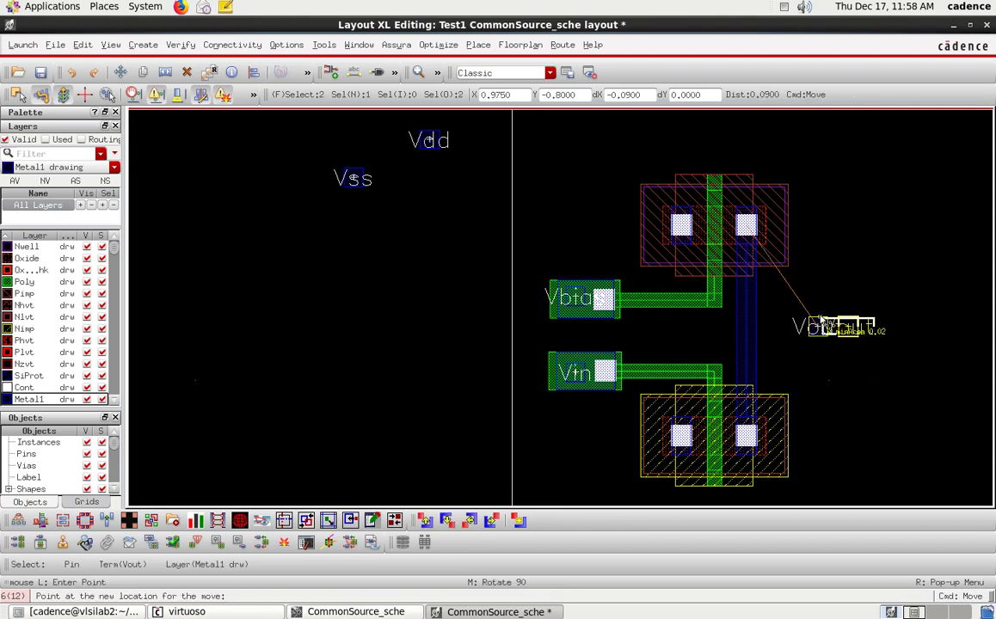
click(748, 324)
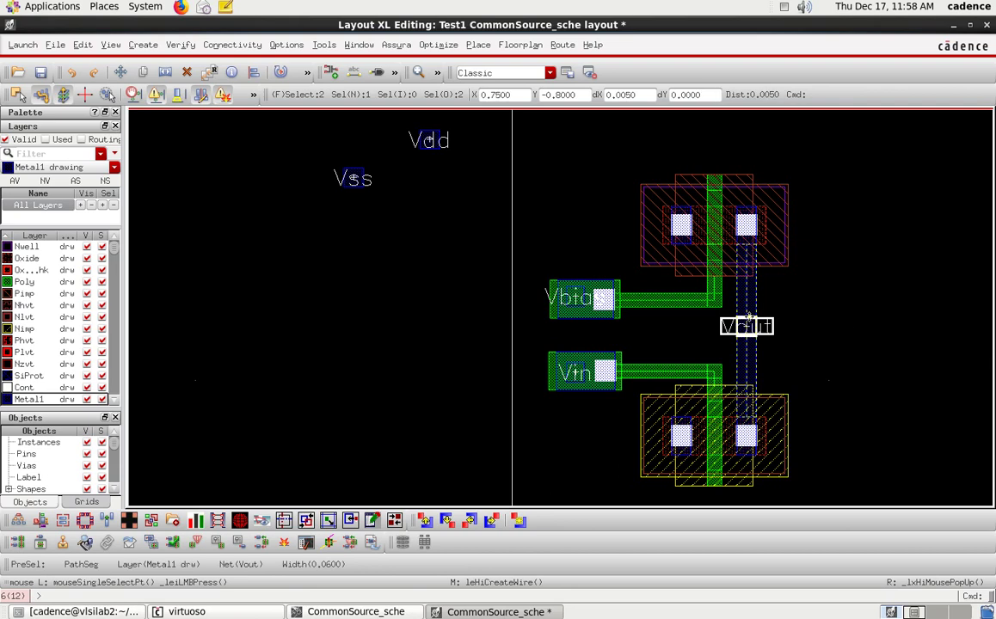
key(m)
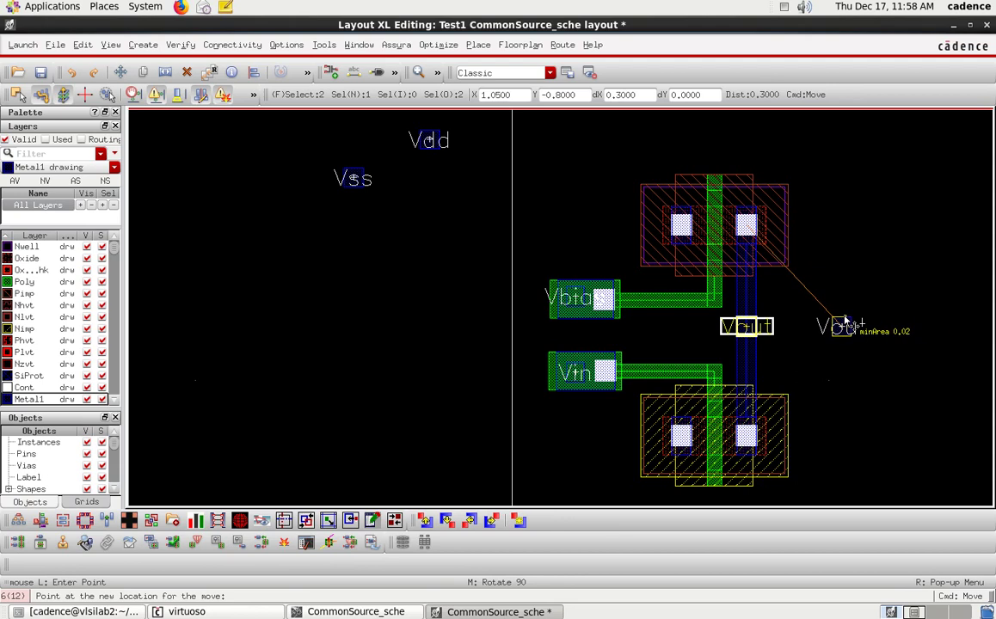
click(845, 318)
click(779, 347)
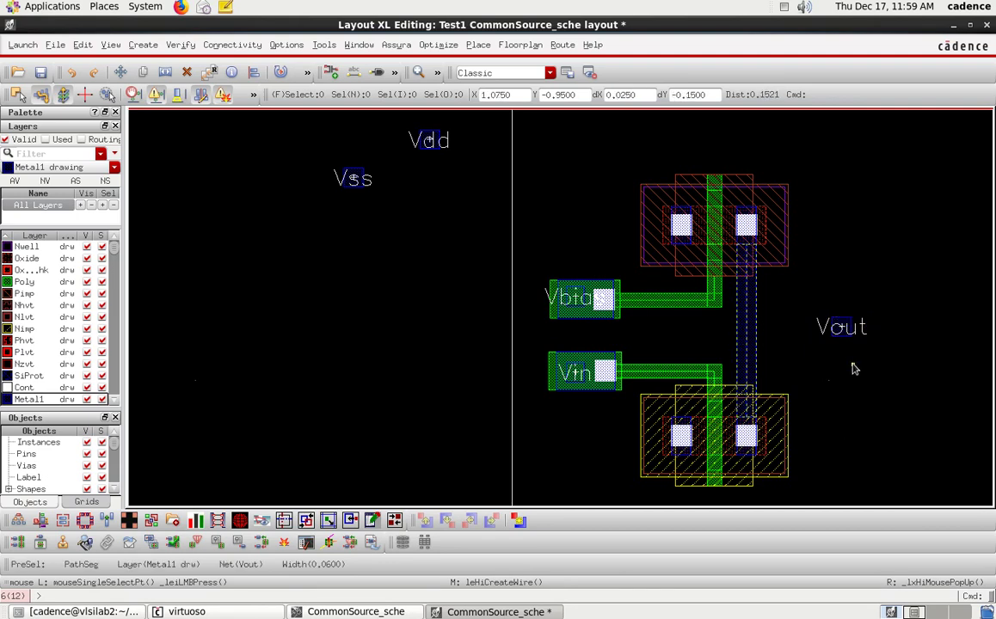
Draw a Metal1 wire from the Vout pin left to the drain wire.
key(p)
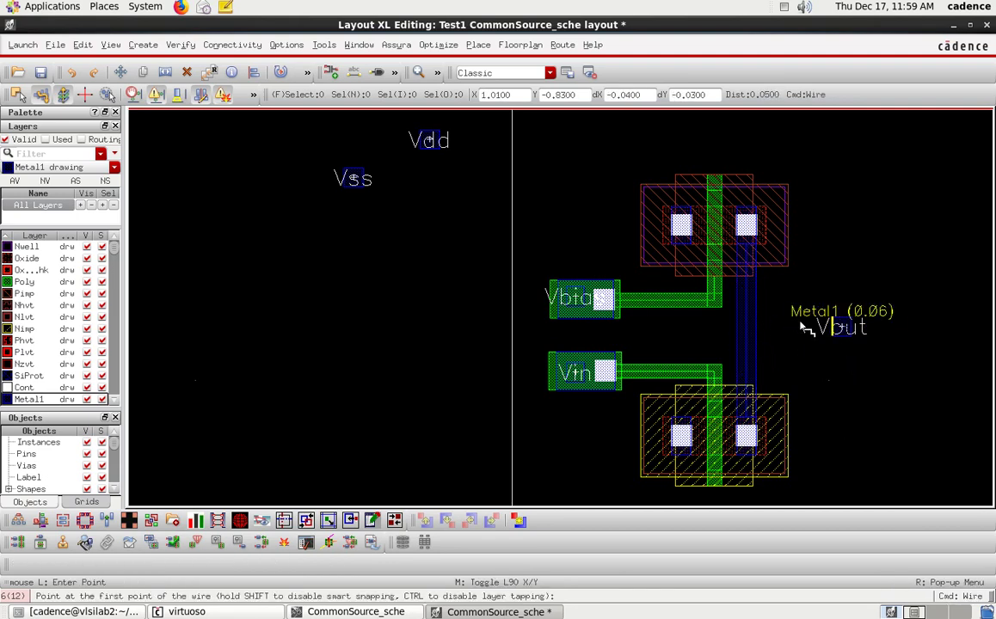
click(832, 328)
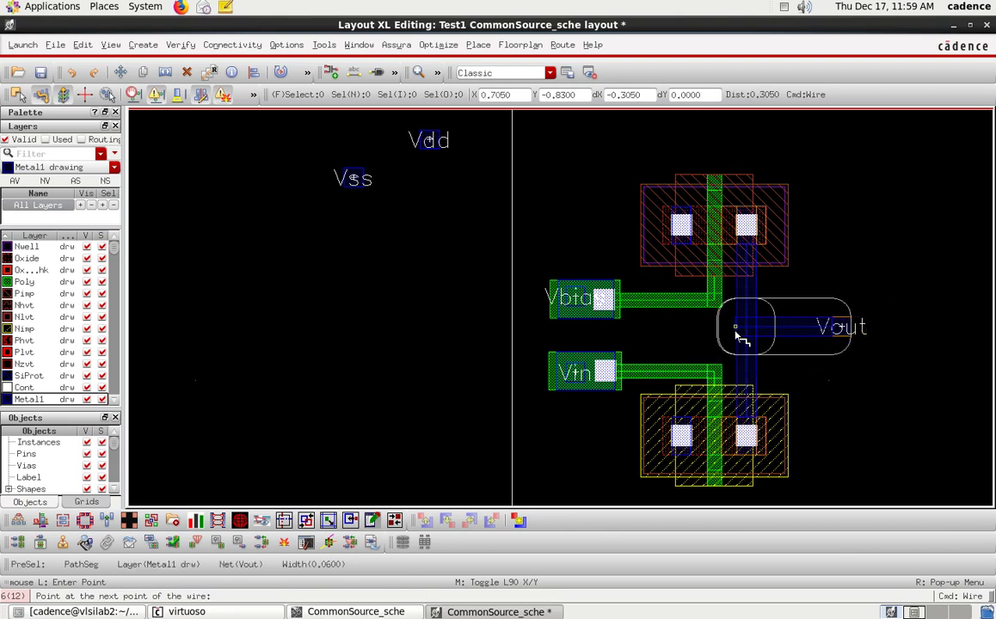
double_click(745, 339)
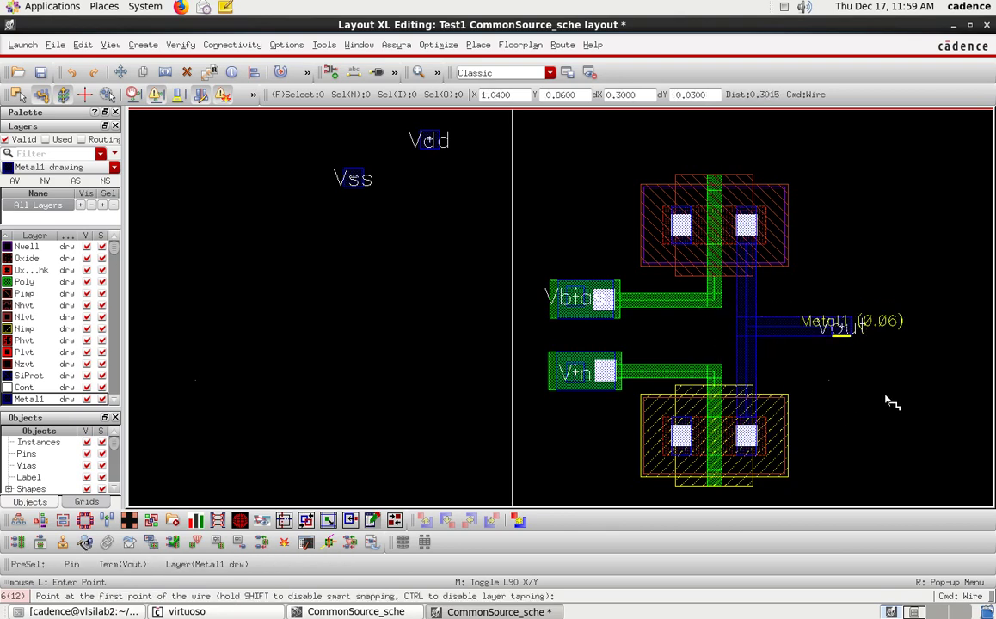
key(Escape)
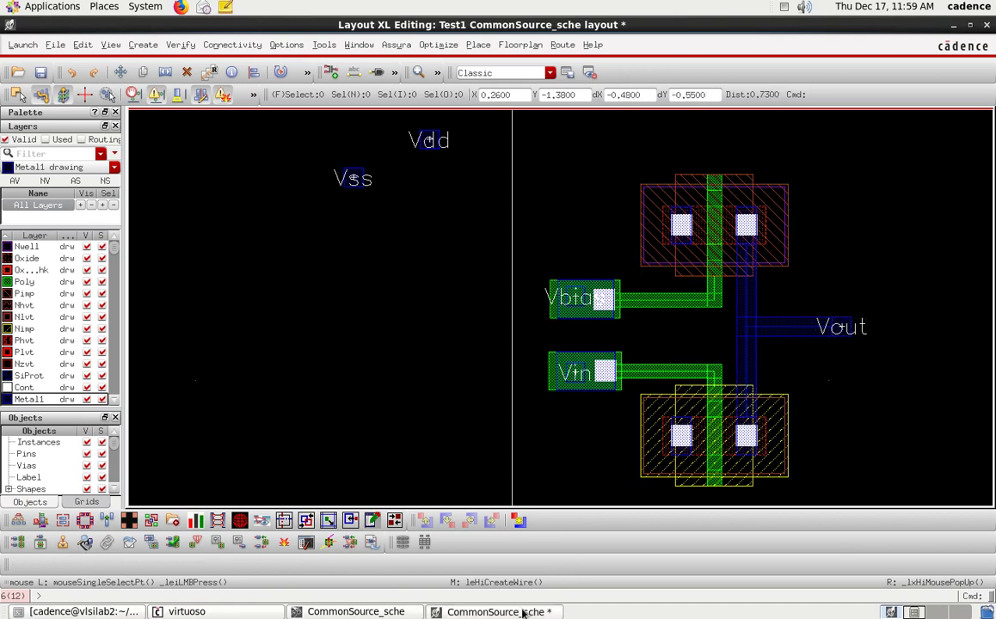
Check the schematic, then place the Vdd pin above-left of the PMOS in the layout.
click(404, 611)
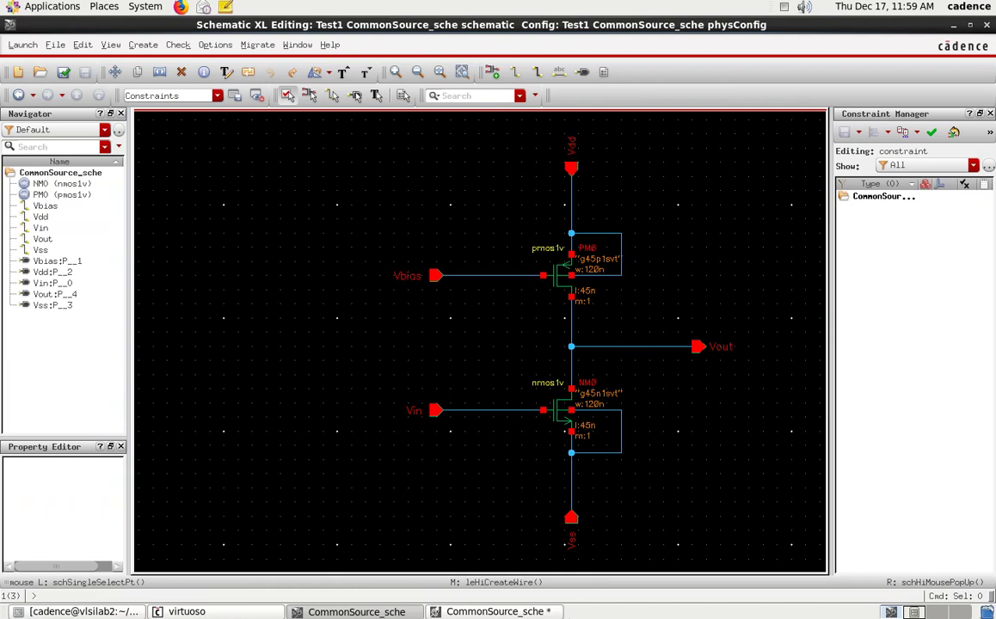
click(495, 611)
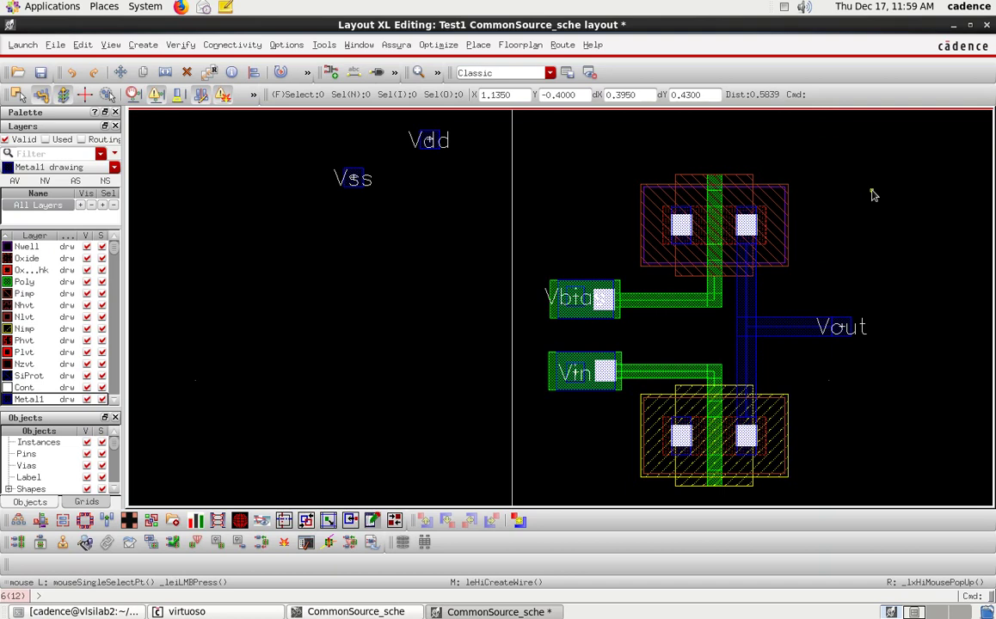
click(435, 138)
drag(436, 135, 594, 138)
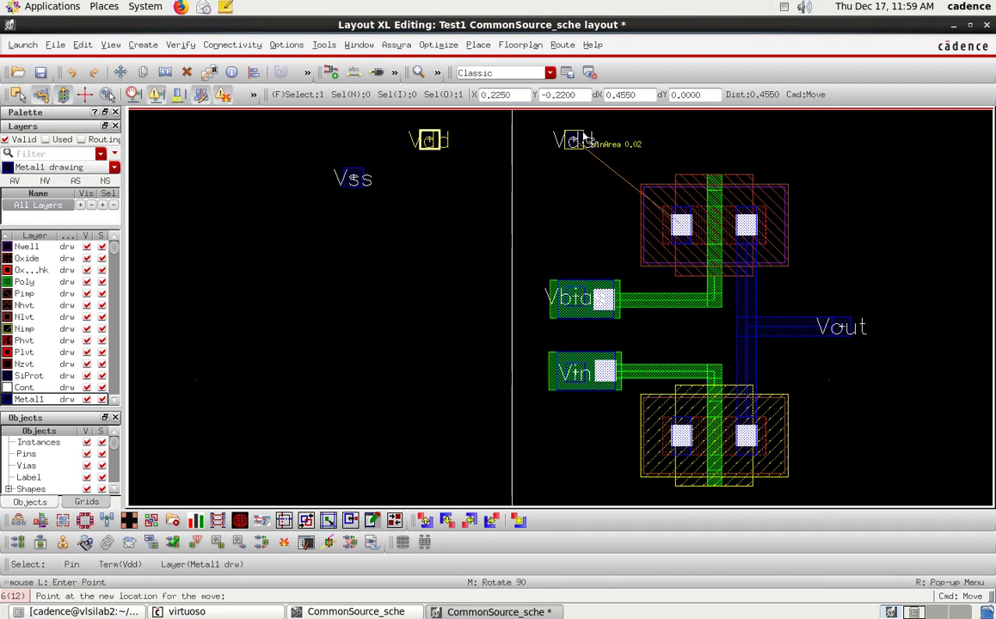
click(548, 136)
click(485, 212)
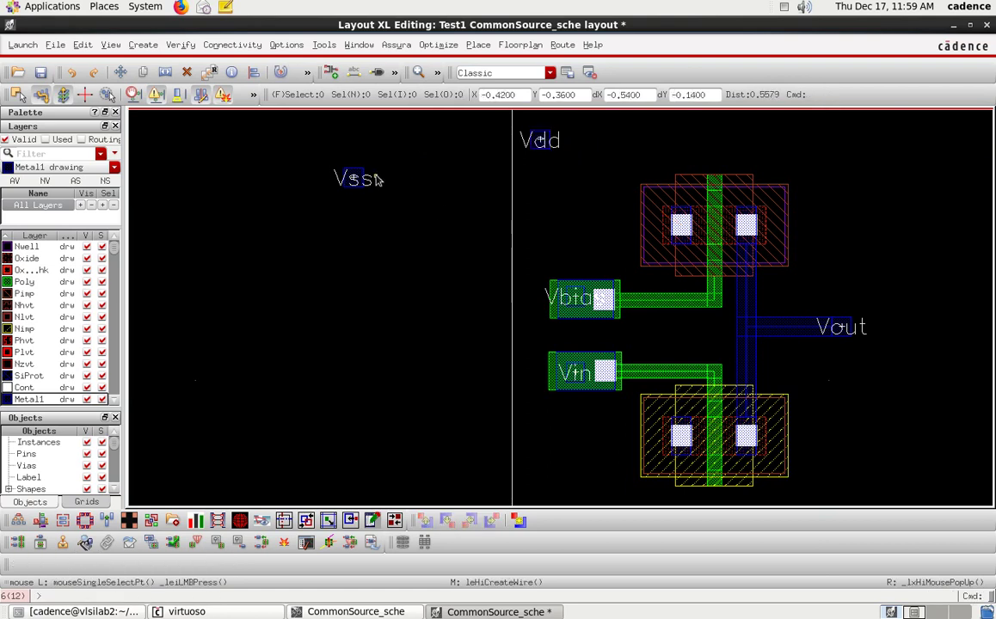
Move the Vss pin below-left of the NMOS.
click(366, 177)
drag(366, 177, 589, 469)
click(584, 467)
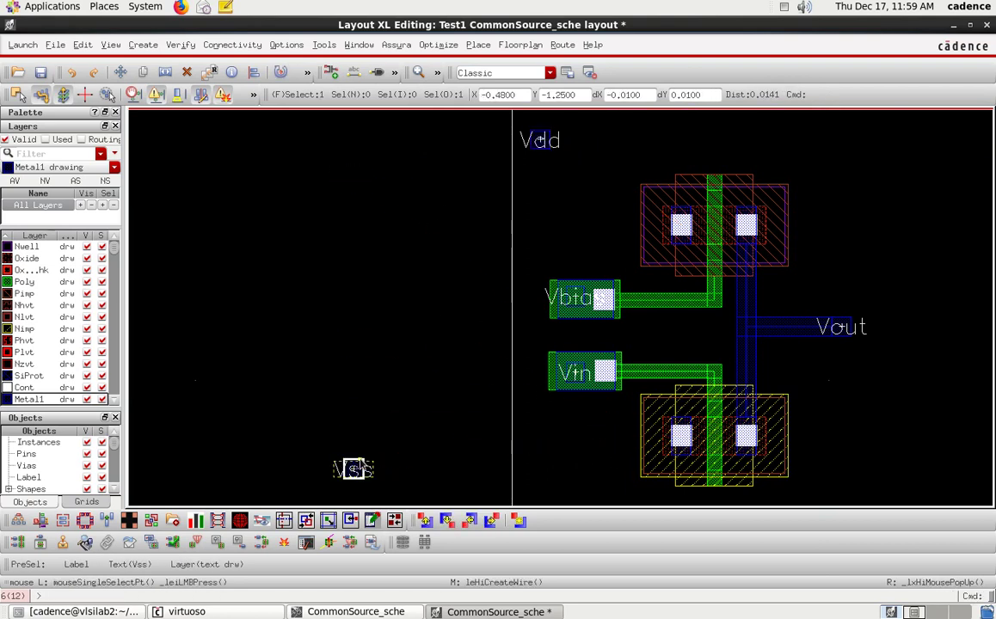
drag(352, 469, 550, 486)
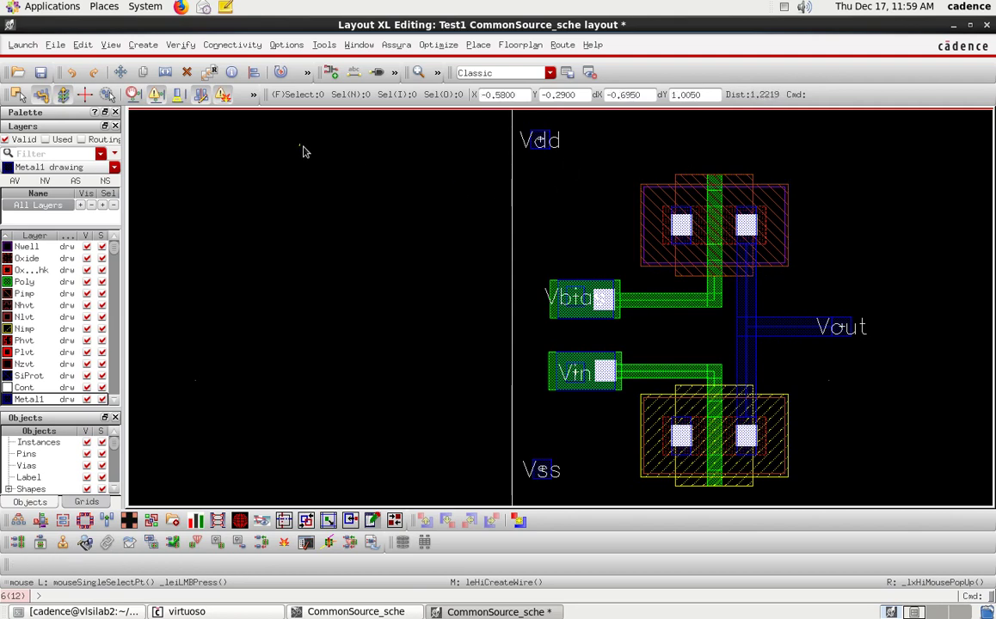
Set up Create Via with the M1_NWELL via definition.
key(o)
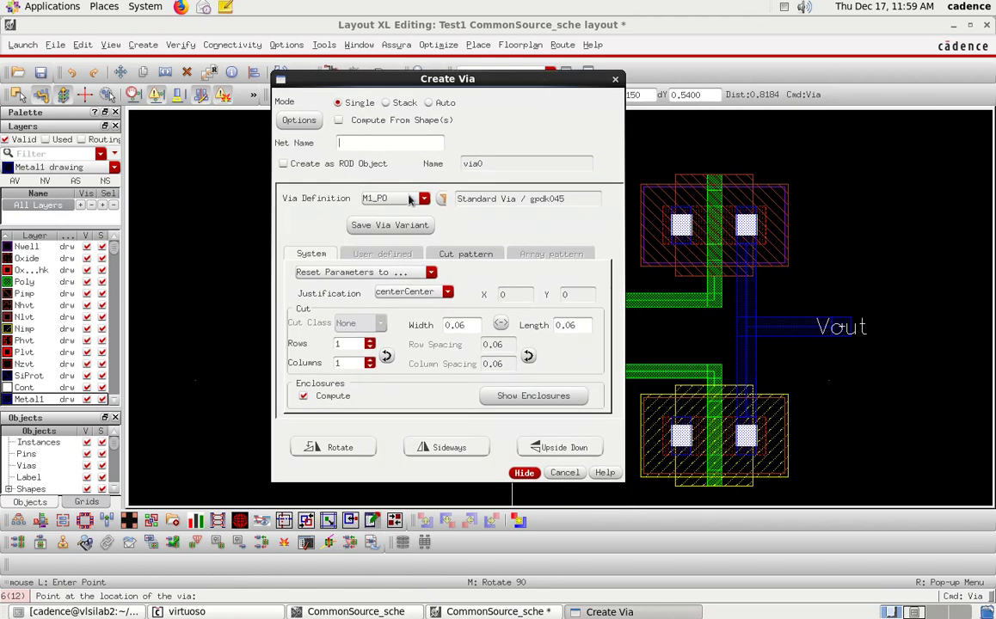
click(422, 199)
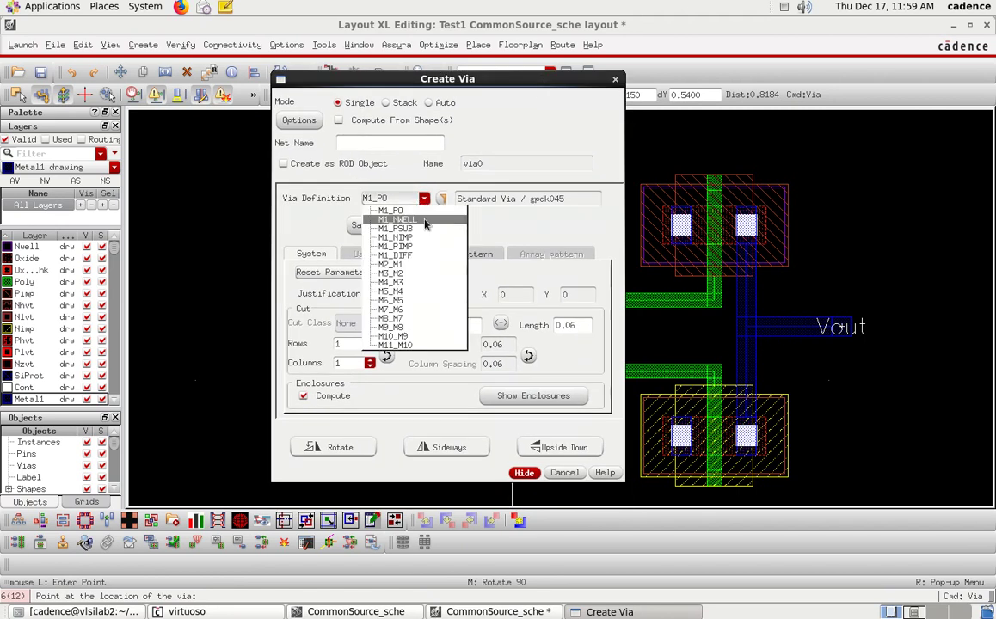
click(413, 219)
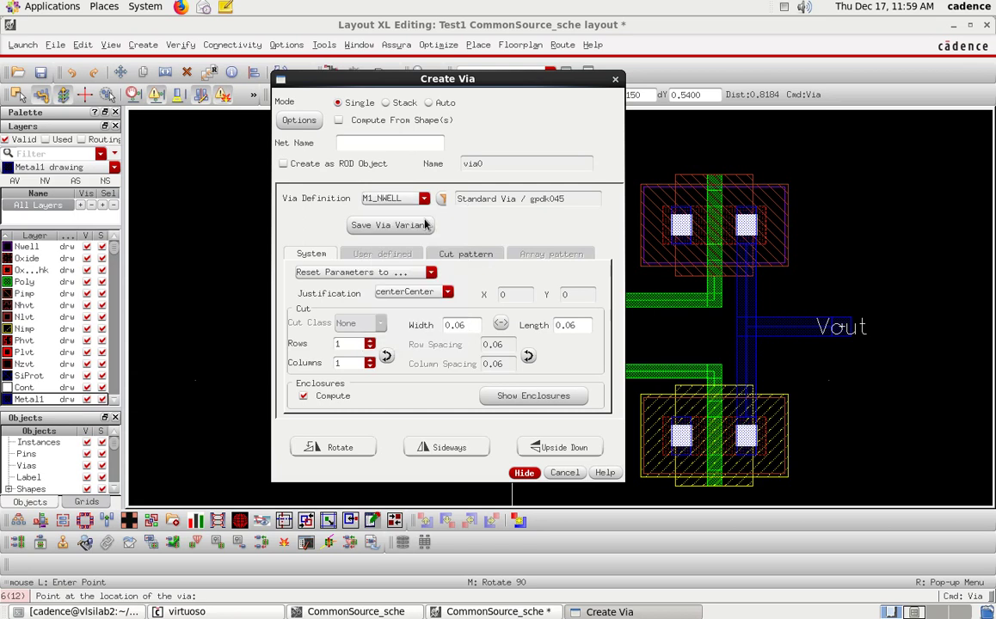
click(524, 472)
Place the M1_NWELL via just above the PMOS near the Vdd pin and select it.
ctrl+scroll(730, 127, up, 2)
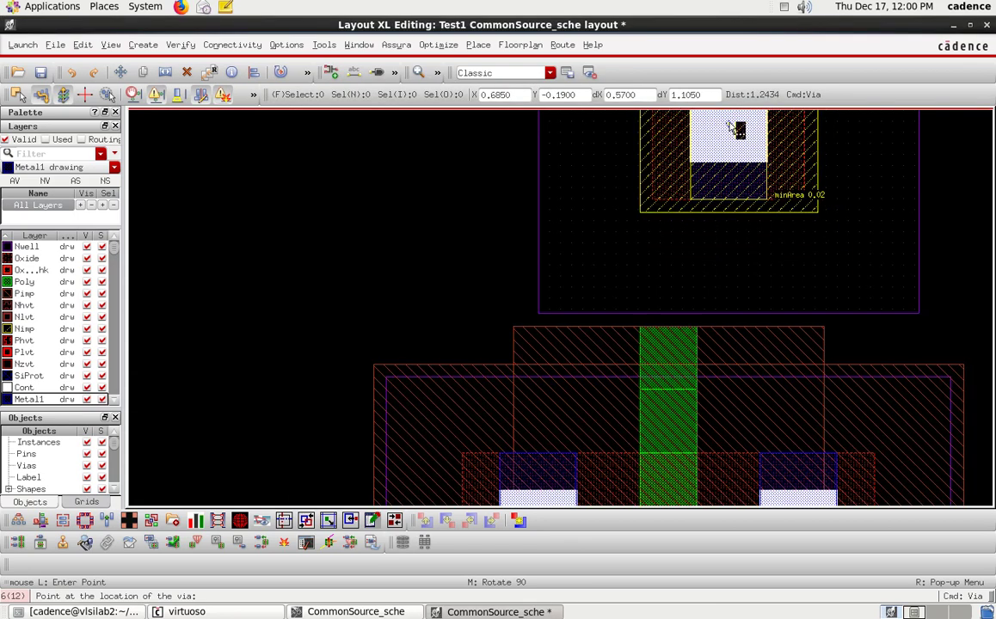
ctrl+scroll(700, 137, down, 1)
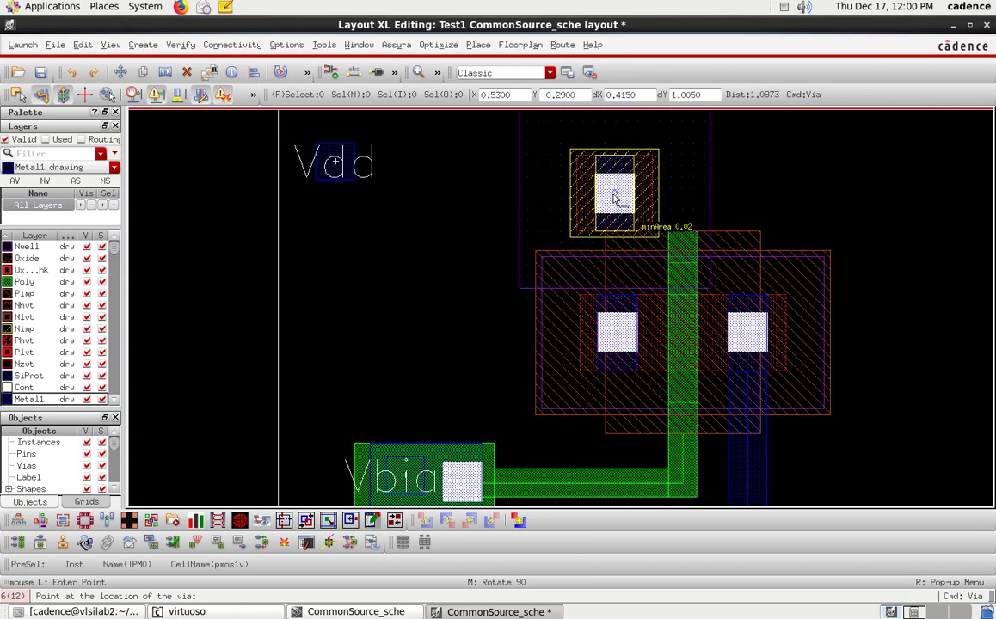
click(616, 129)
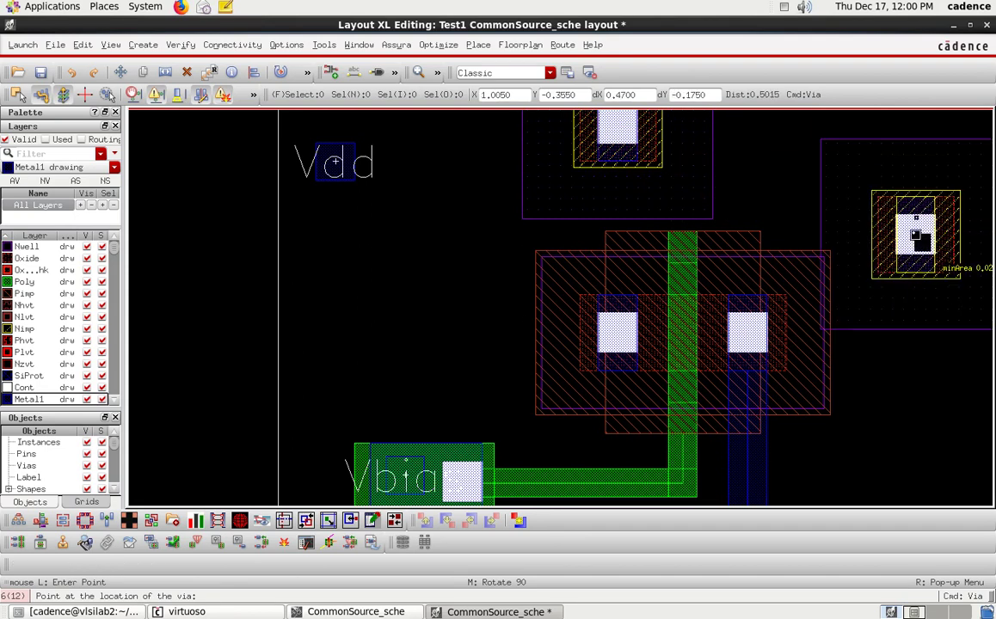
key(Escape)
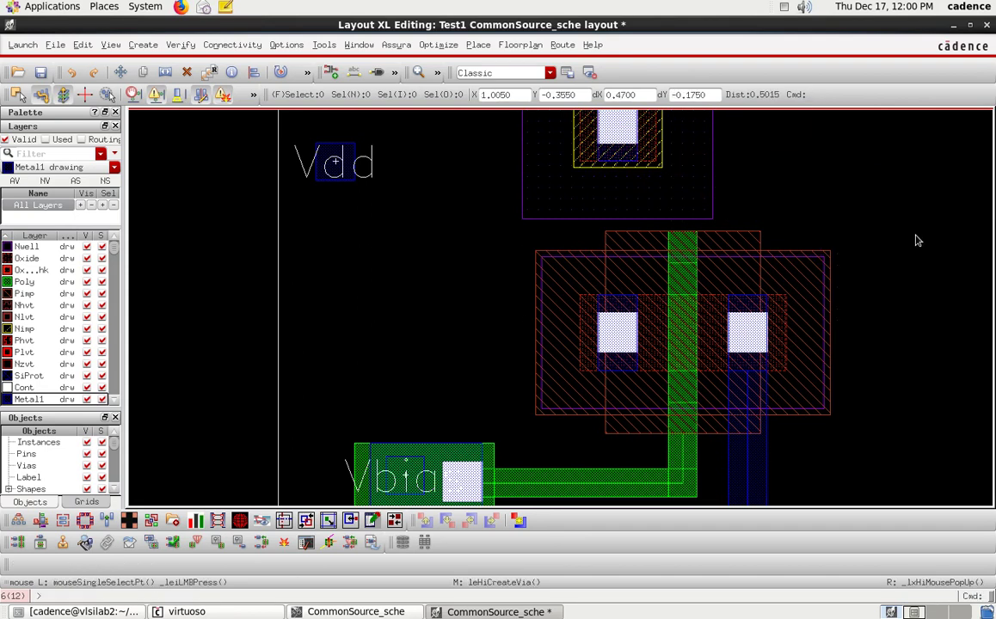
click(638, 188)
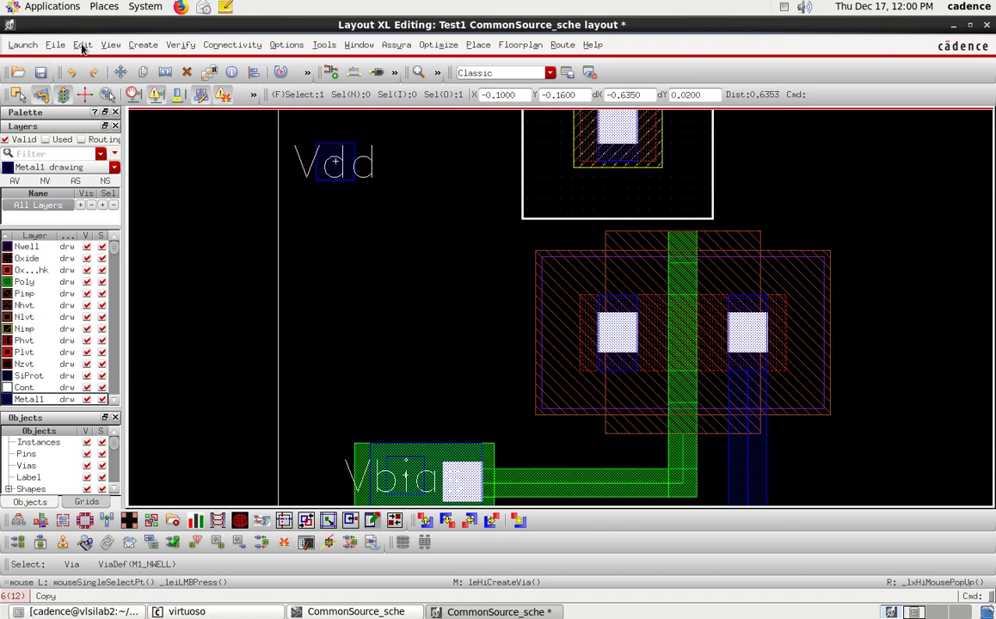
click(83, 46)
mouse_move(169, 259)
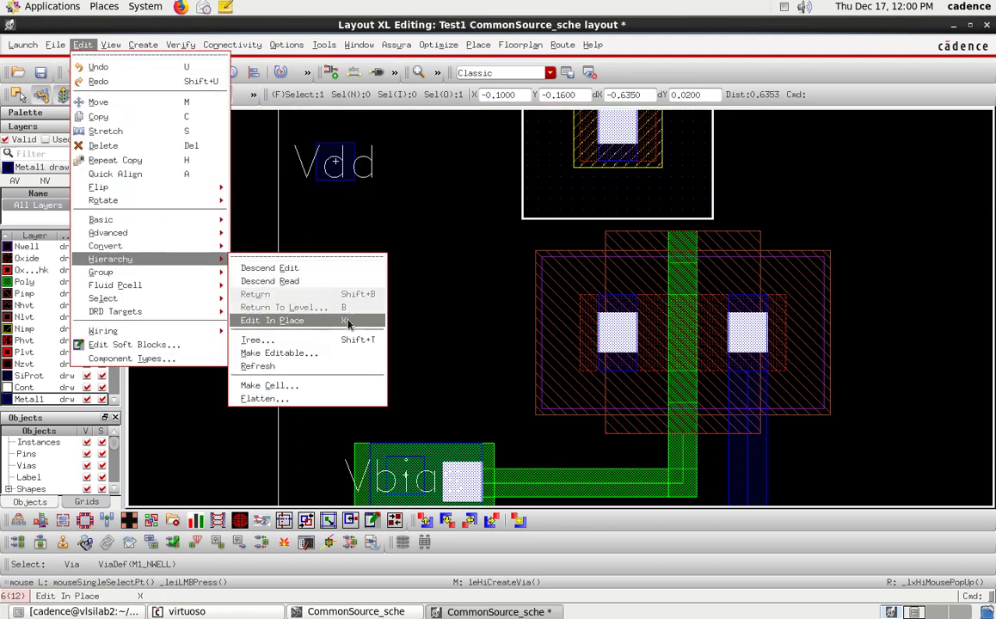
Flatten the selected M1_NWELL via one level into separate layer shapes.
click(343, 400)
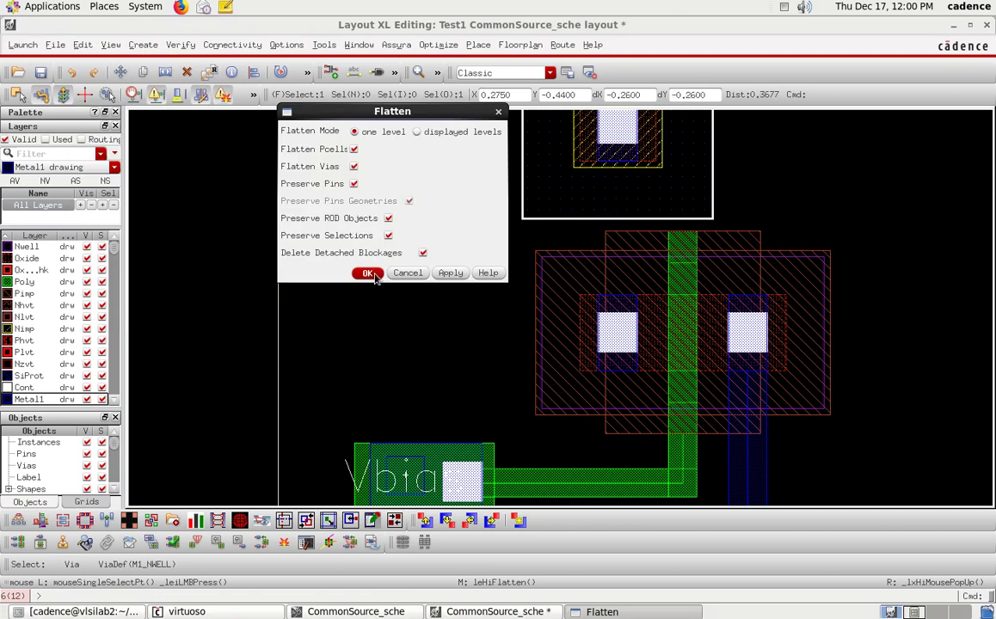
click(369, 273)
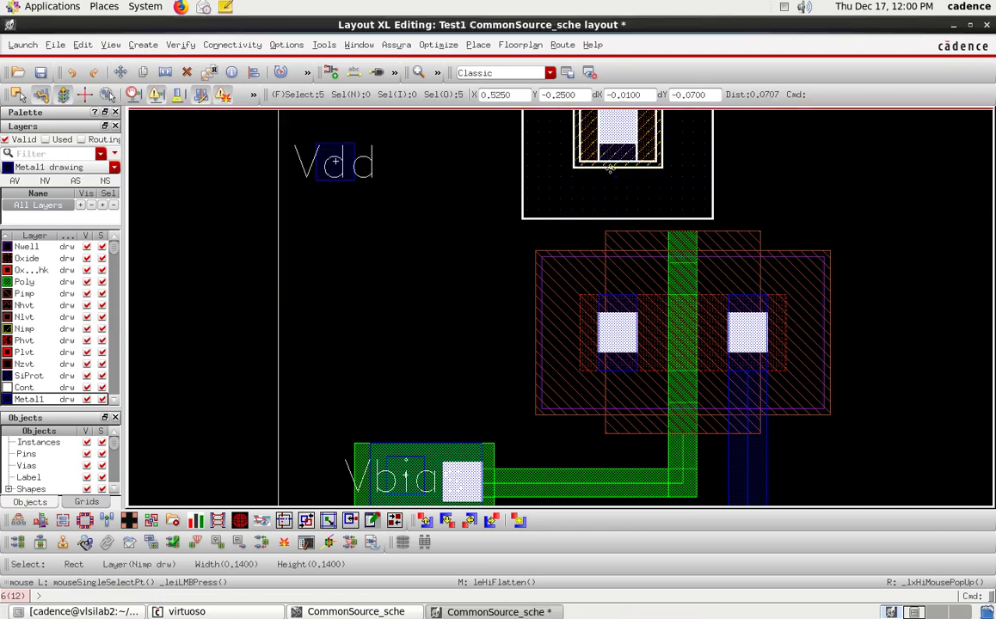
key(f)
scroll(611, 170, up, 4)
scroll(543, 161, down, 3)
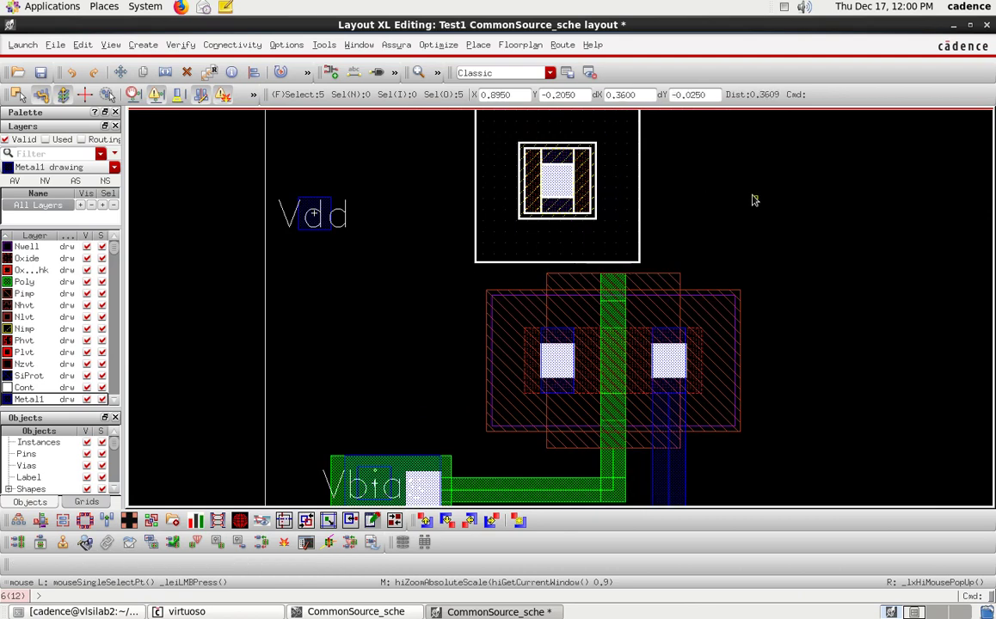
click(653, 227)
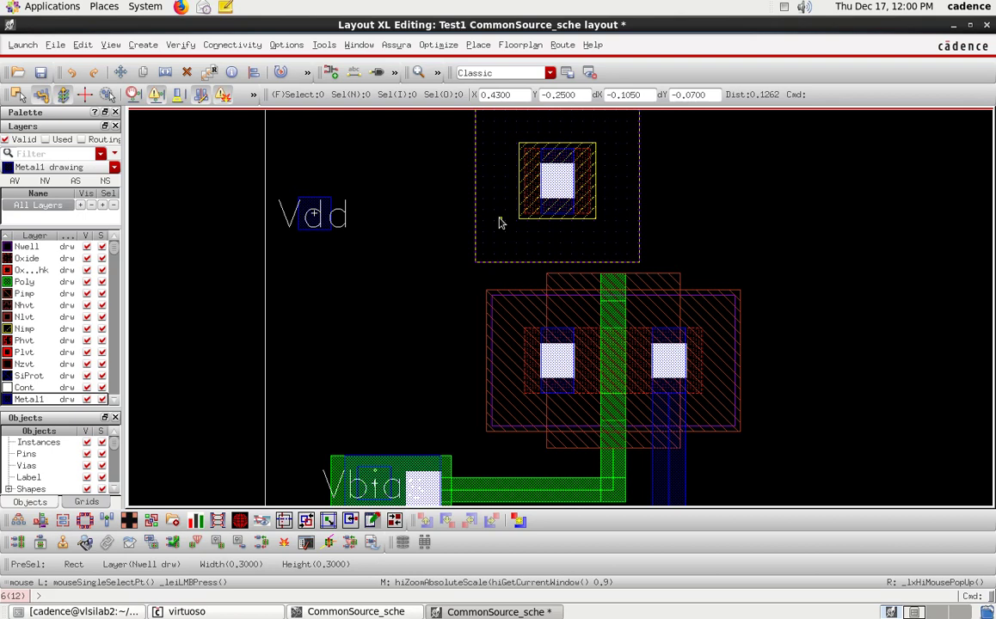
Stretch the N-well's bottom edge down over the PMOS and its right edge further right.
click(170, 74)
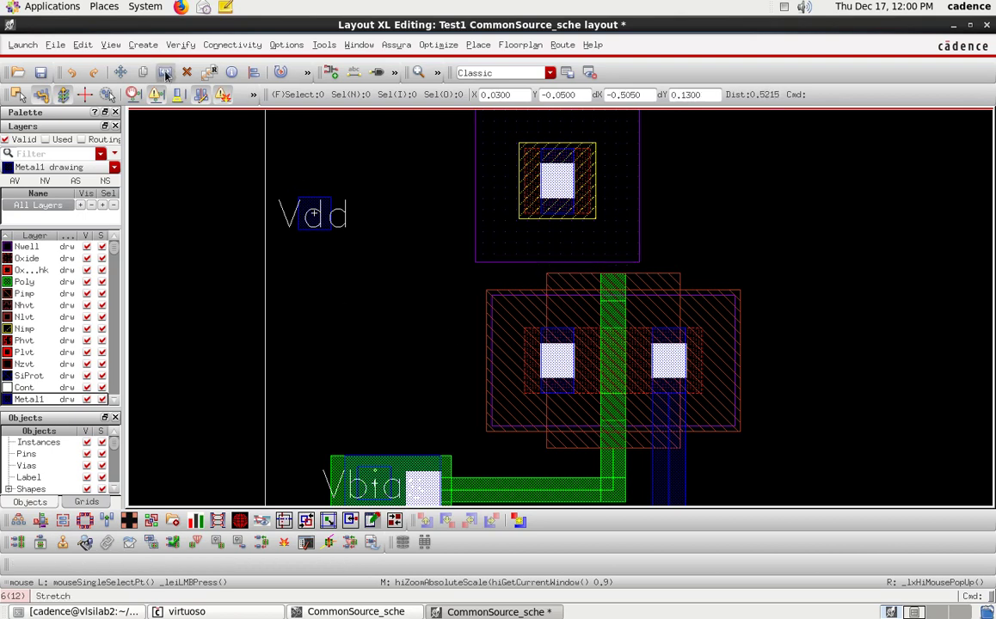
click(493, 267)
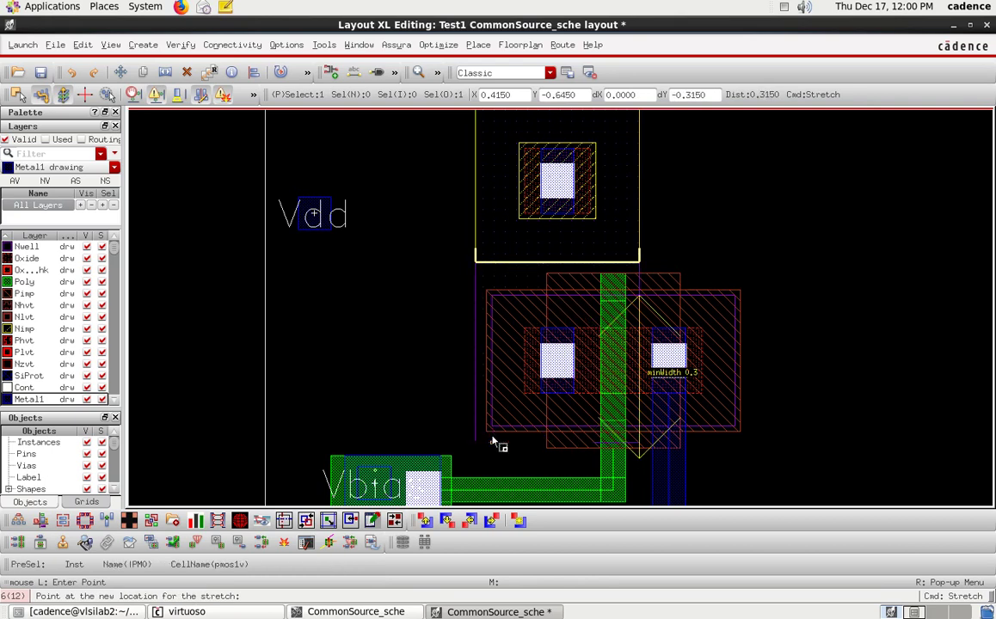
click(500, 464)
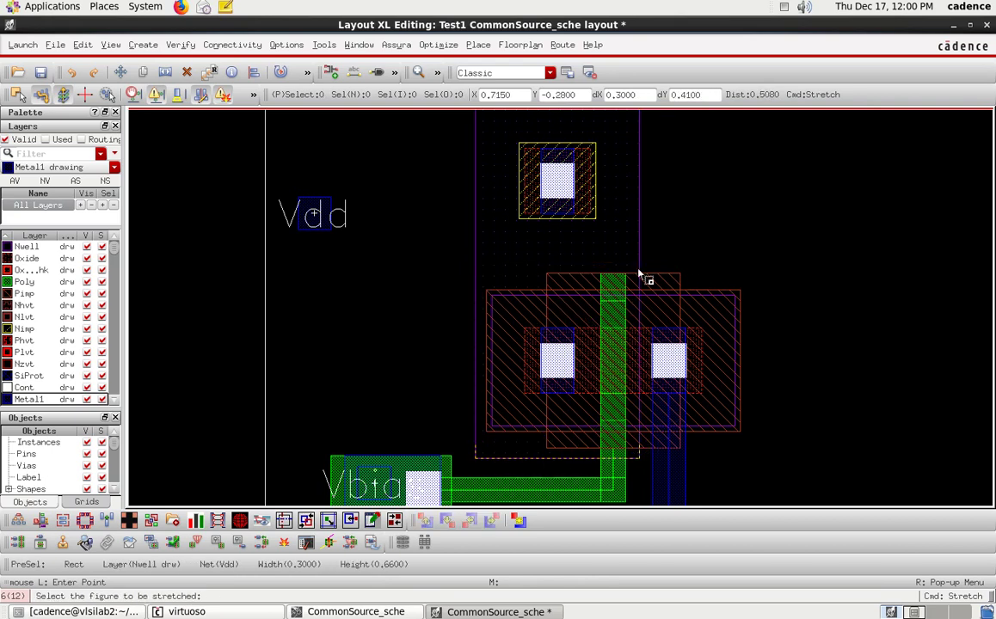
click(639, 213)
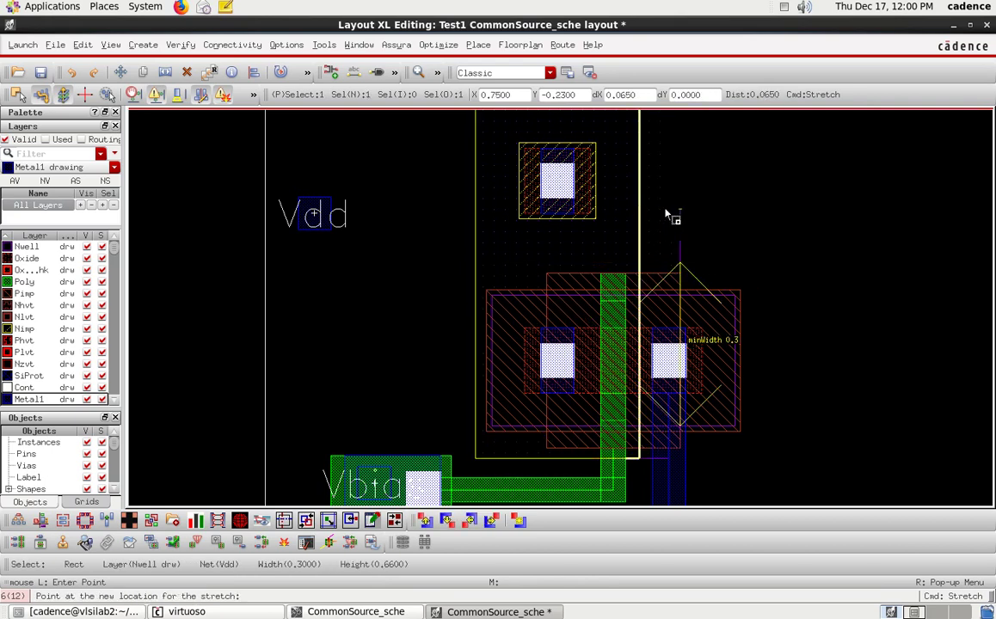
click(772, 209)
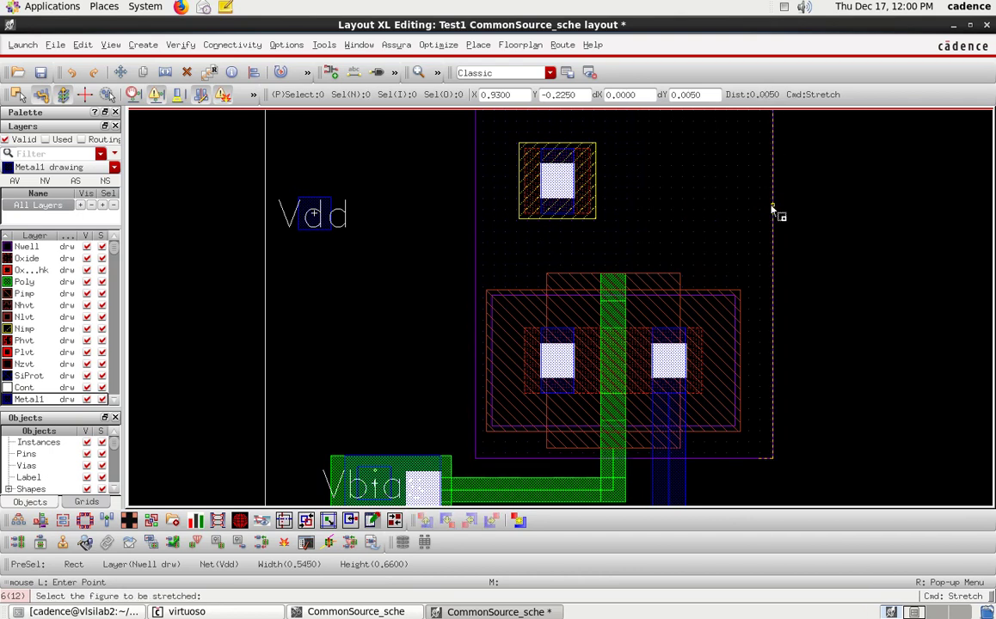
Widen the N-implant rectangle and its inner rectangle to the right.
click(595, 183)
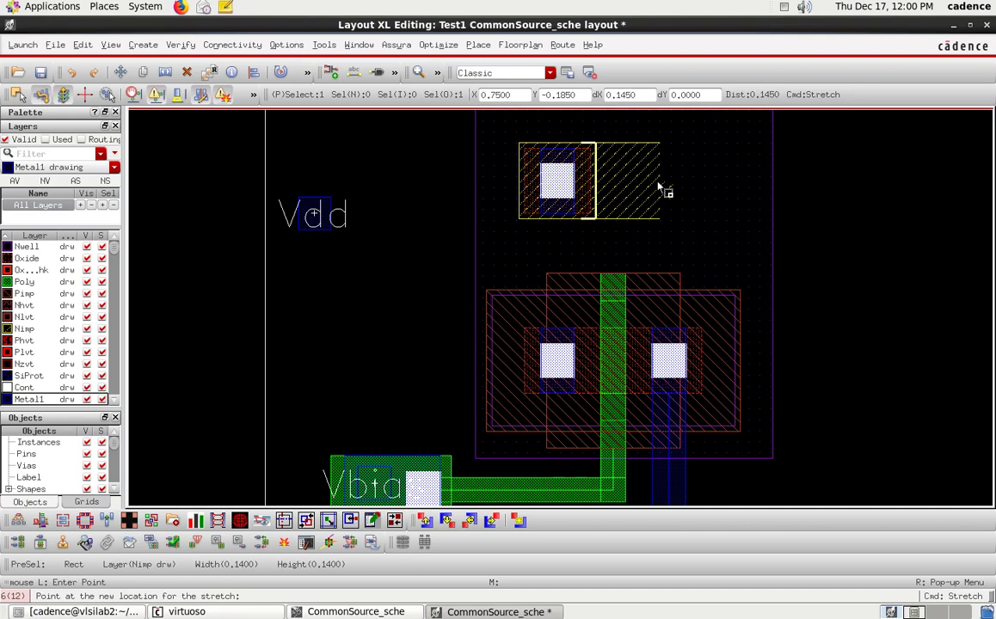
click(725, 190)
click(589, 181)
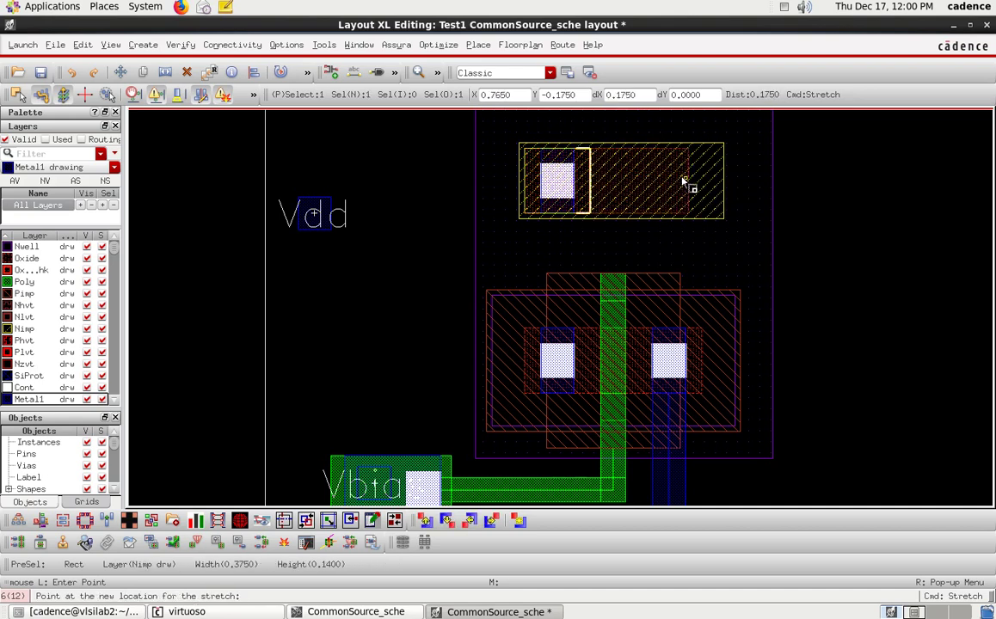
click(702, 183)
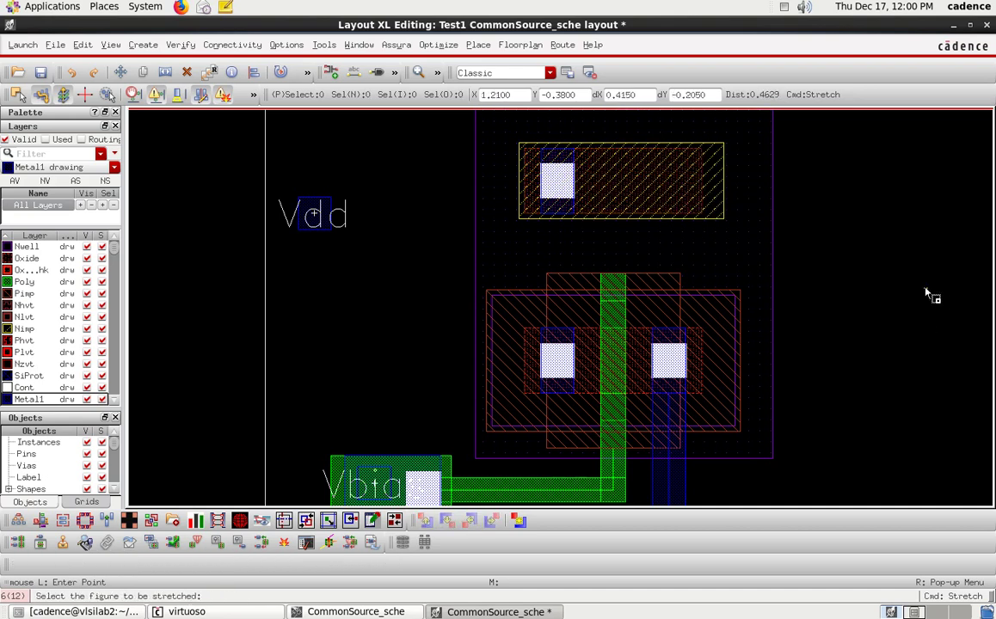
key(Escape)
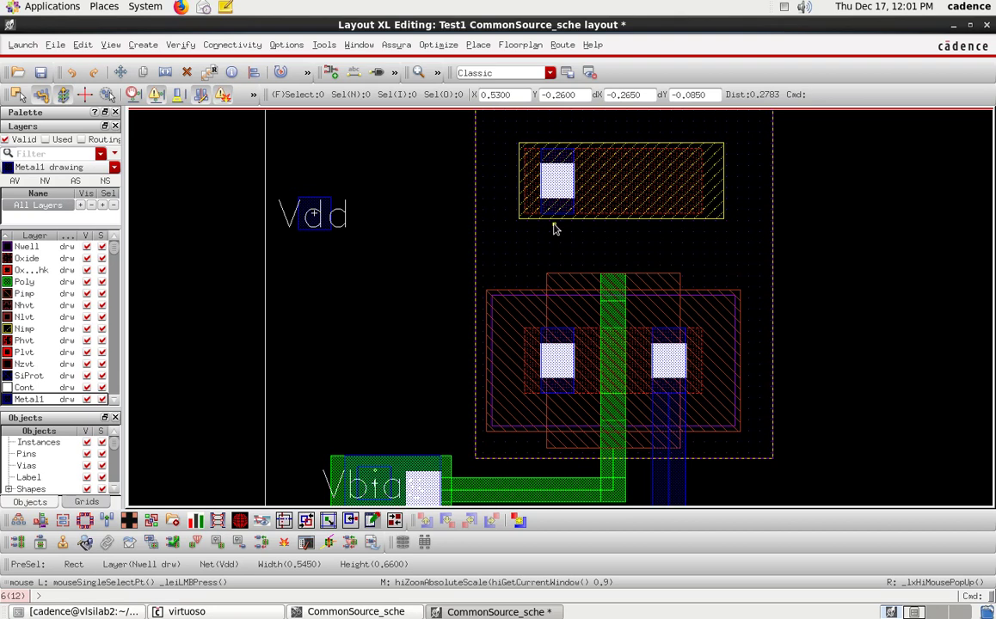
Draw a Metal1 wire from the PMOS left source contact up to the N-well tap contact.
key(p)
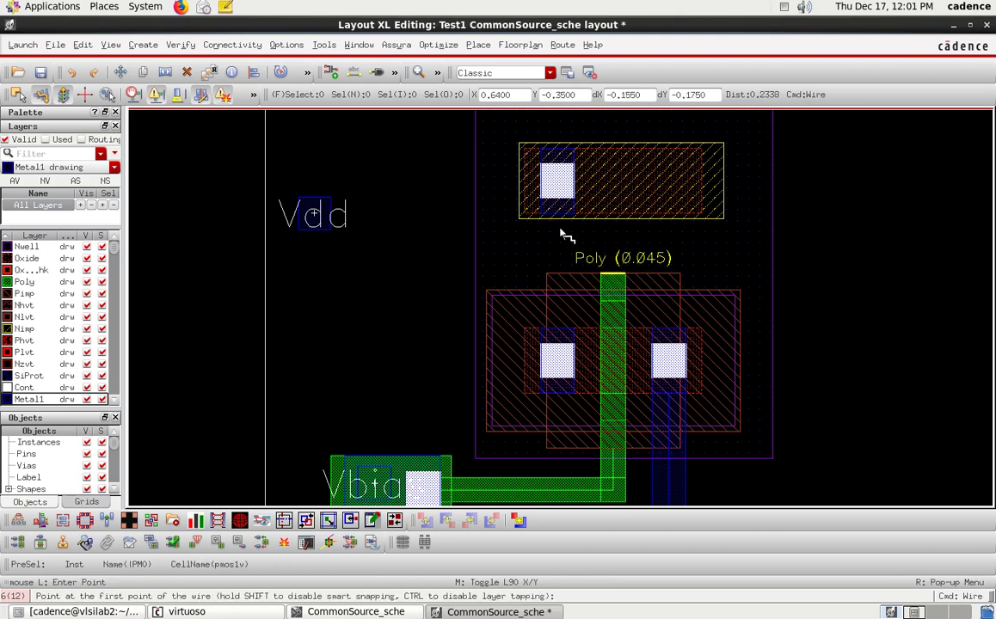
click(553, 336)
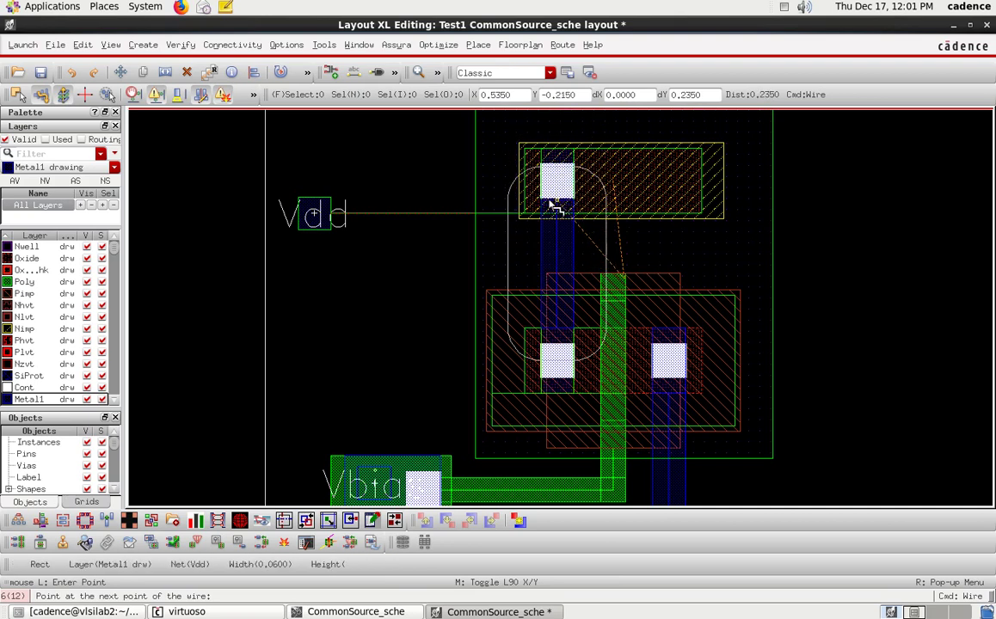
double_click(555, 208)
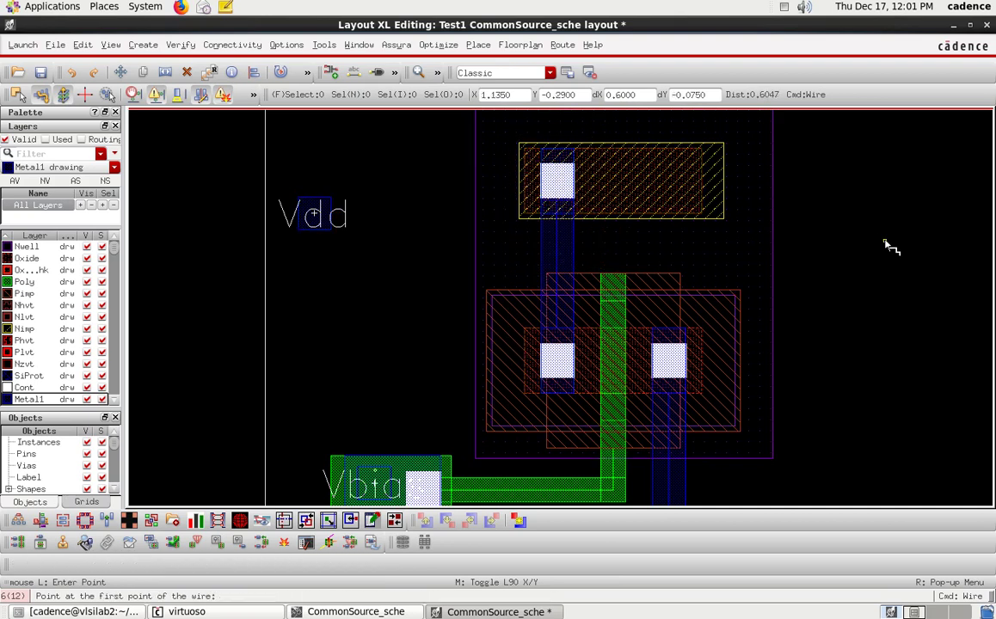
key(Escape)
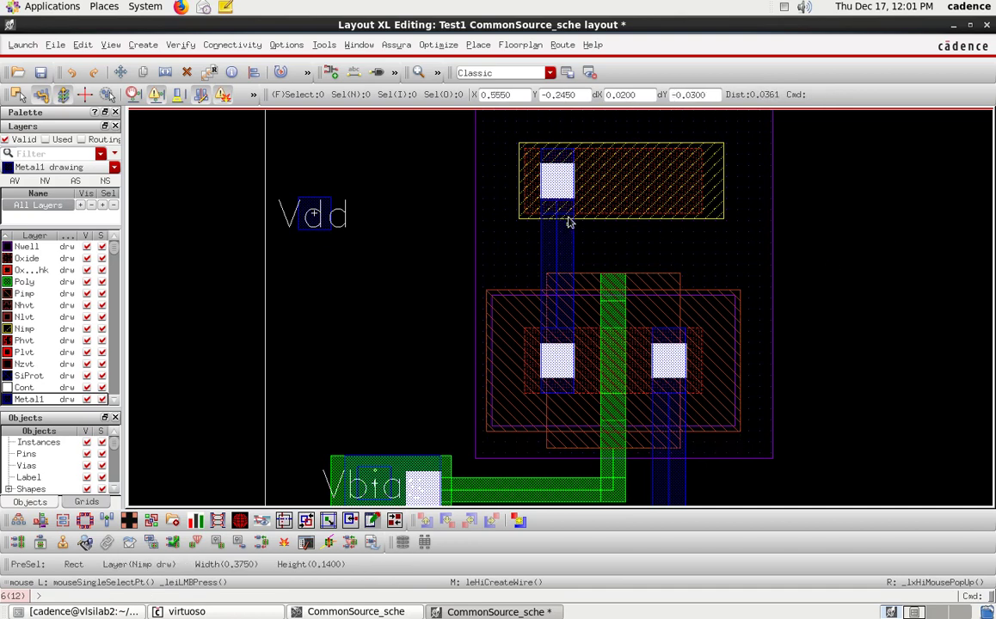
Move the Vdd pin and its label onto the tap contact, then fit the design in view.
click(318, 200)
key(m)
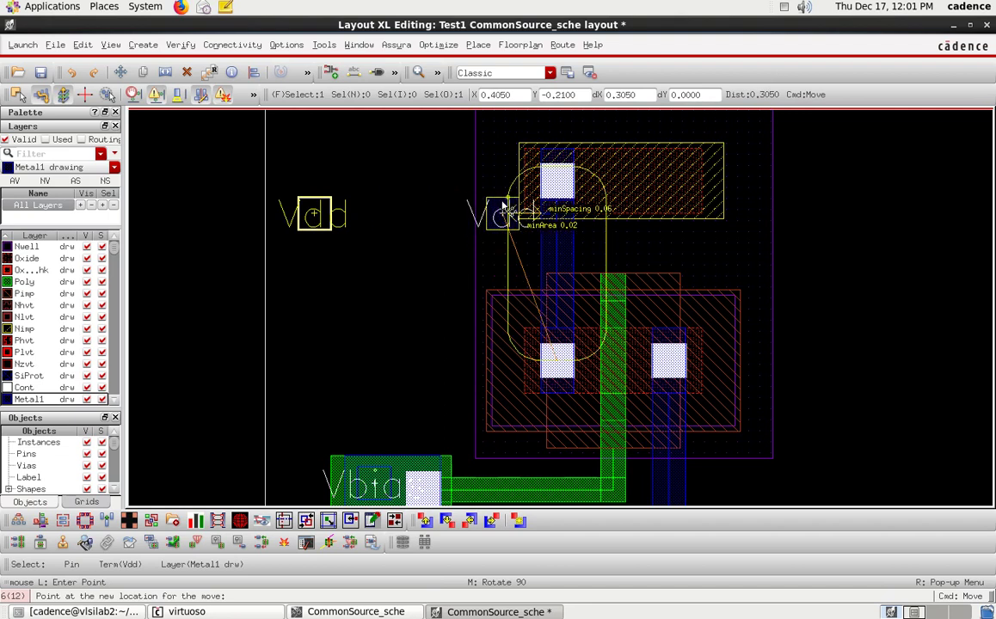
click(564, 209)
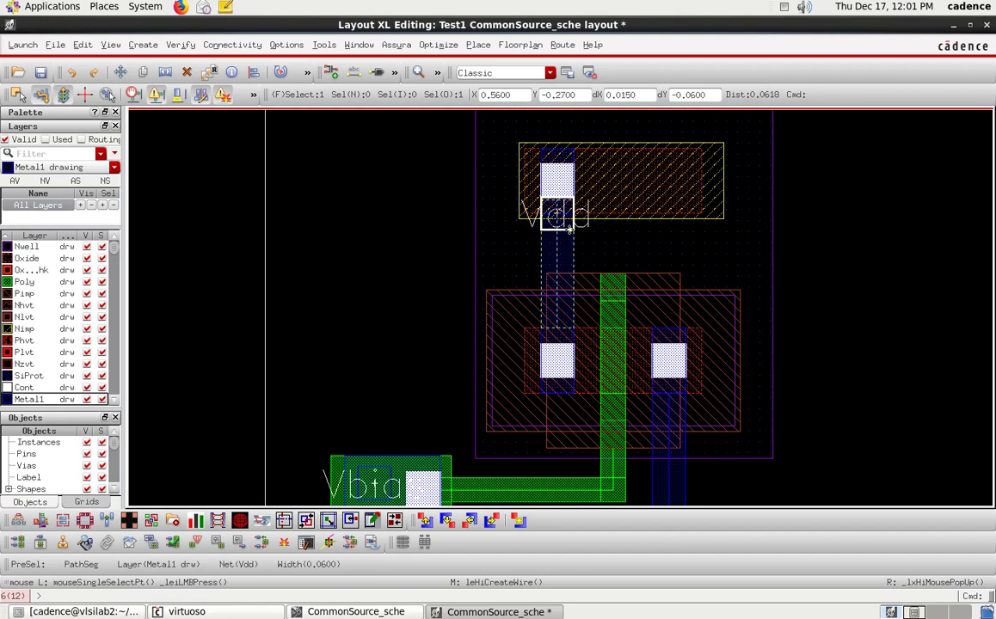
key(m)
click(543, 211)
click(409, 229)
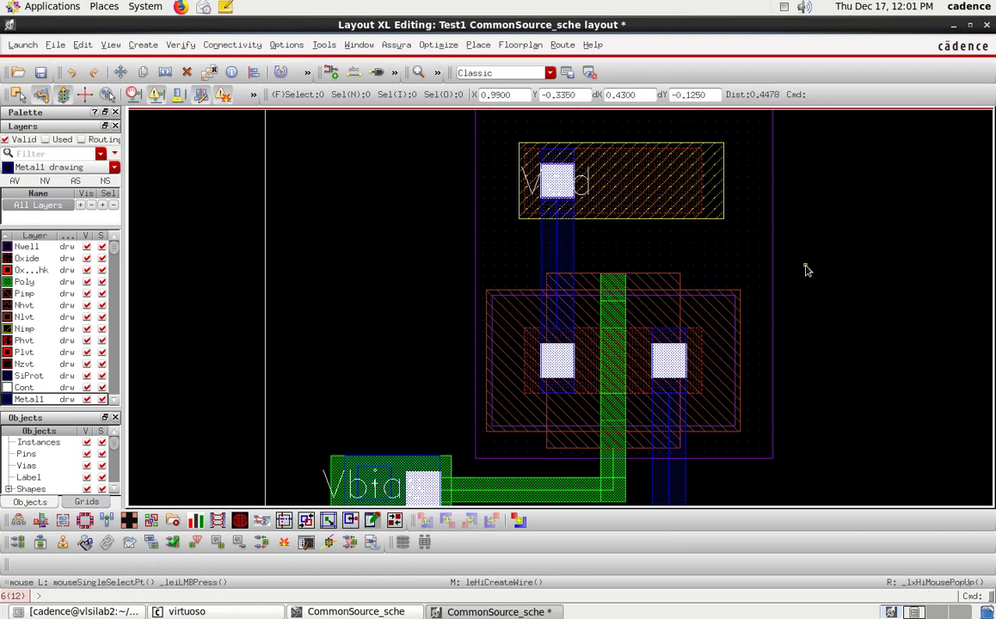
key(f)
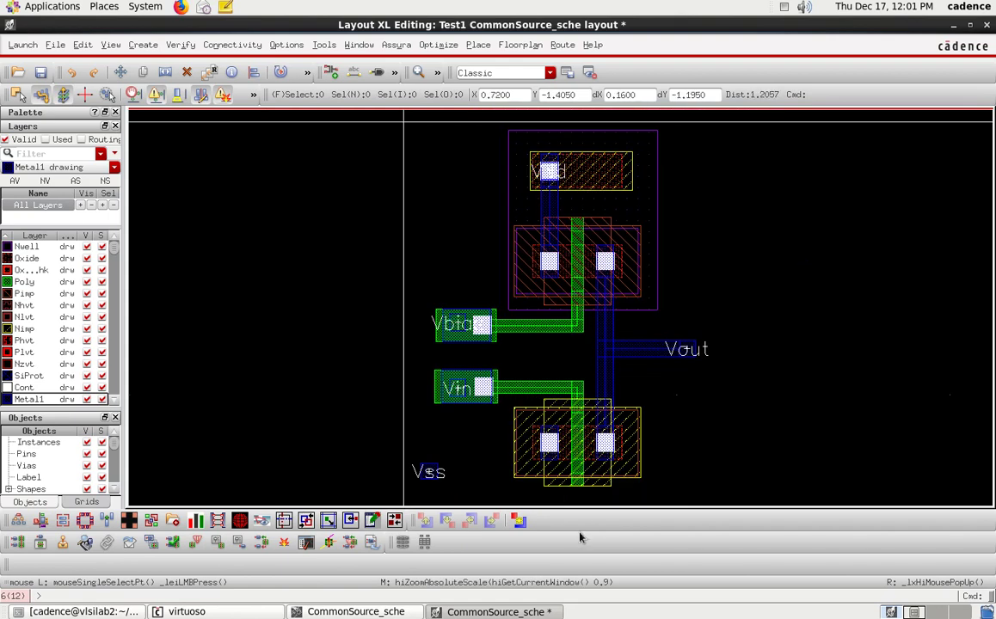
scroll(556, 503, down, 2)
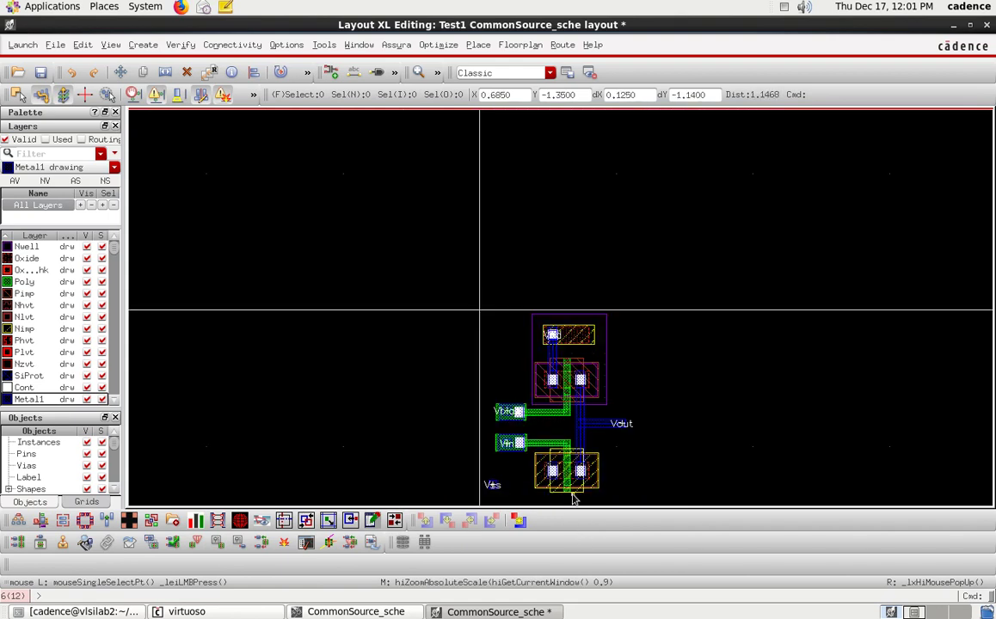
ctrl+scroll(572, 504, up, 5)
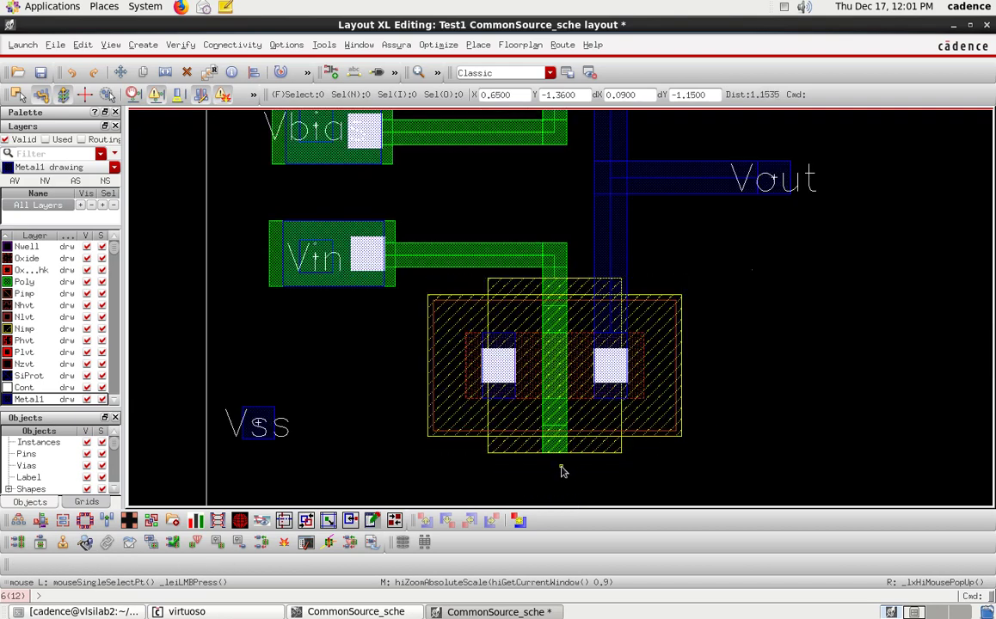
ctrl+scroll(562, 471, down, 3)
ctrl+scroll(540, 499, up, 3)
ctrl+scroll(539, 499, up, 2)
ctrl+scroll(539, 499, down, 2)
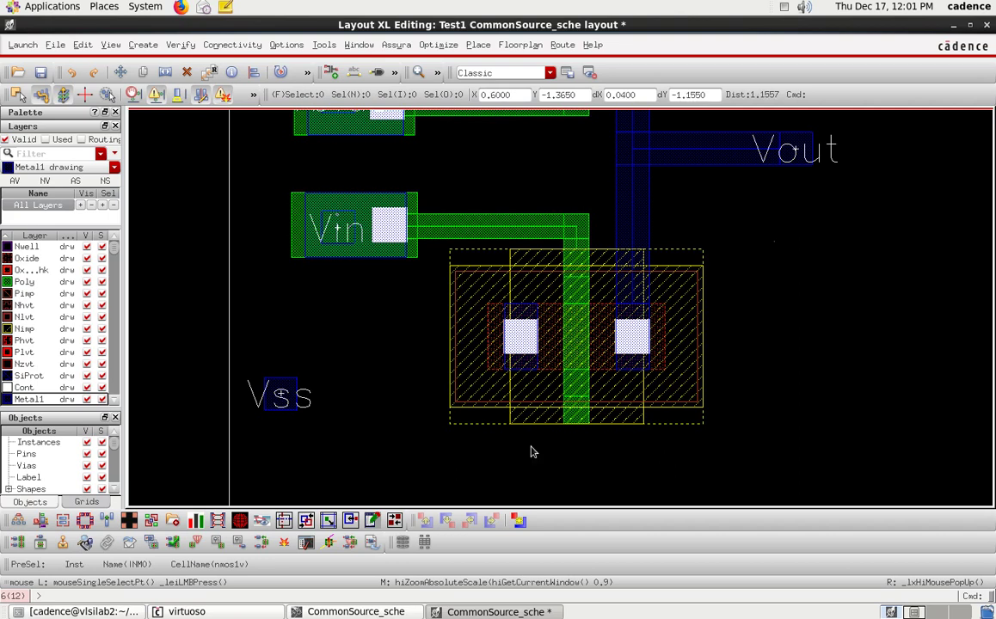
click(143, 72)
Place a via with the M1_PSUB definition just below the lower NMOS transistor.
click(144, 47)
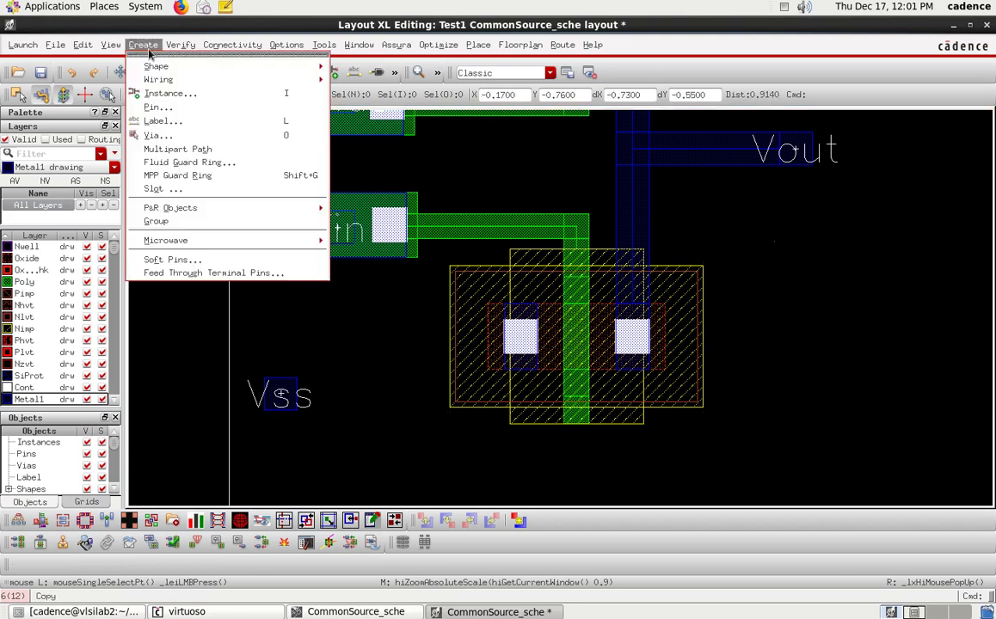
click(187, 135)
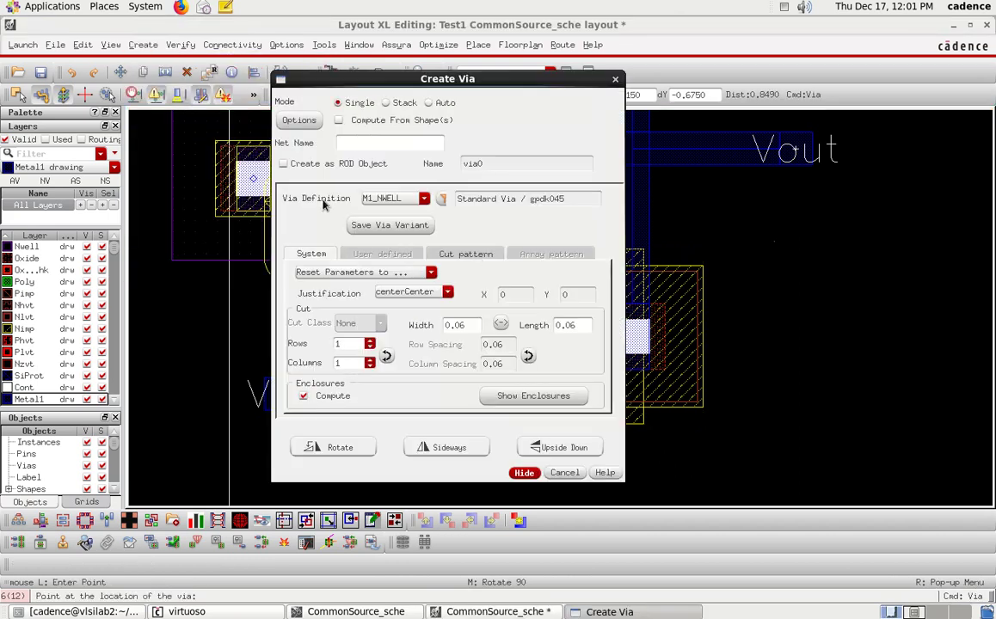
click(423, 200)
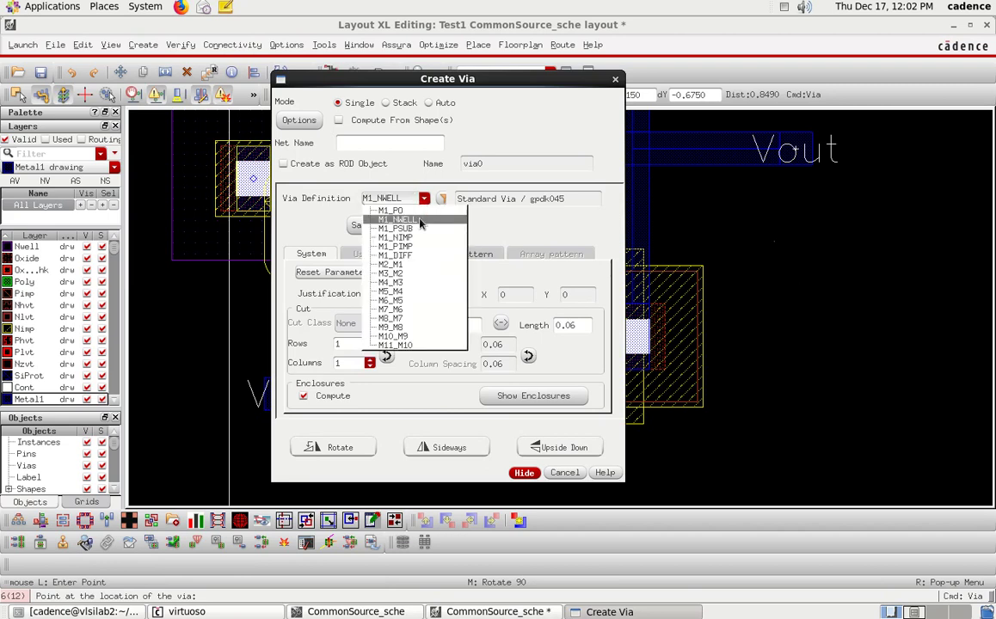
click(393, 229)
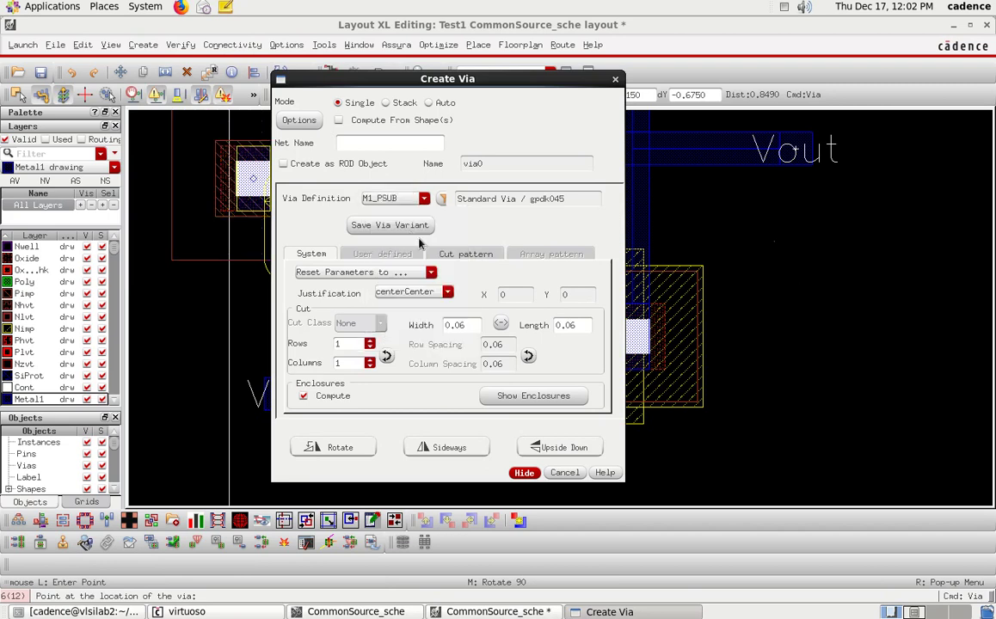
click(525, 473)
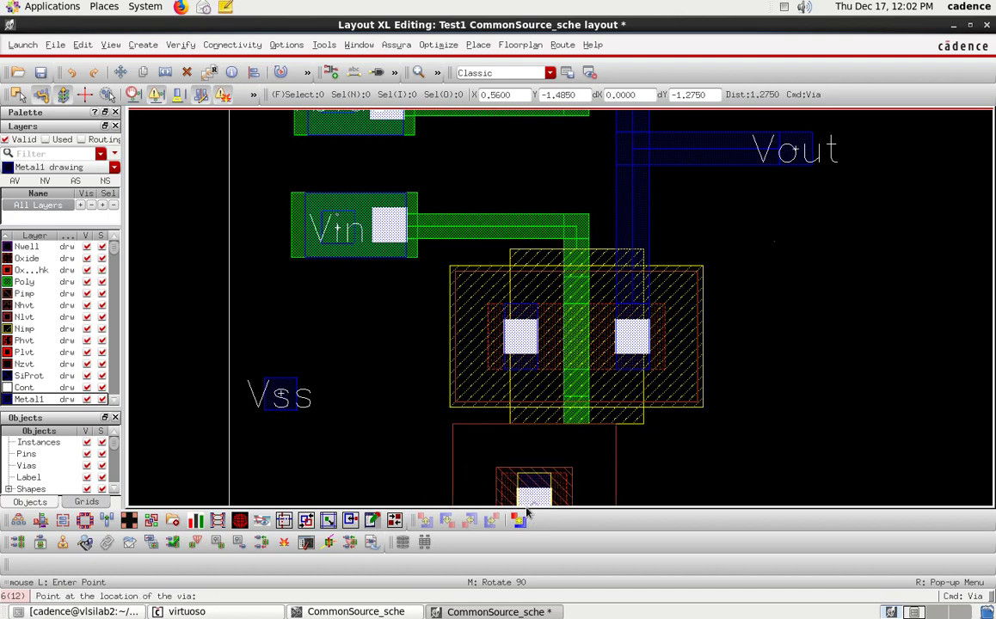
key(shift+z)
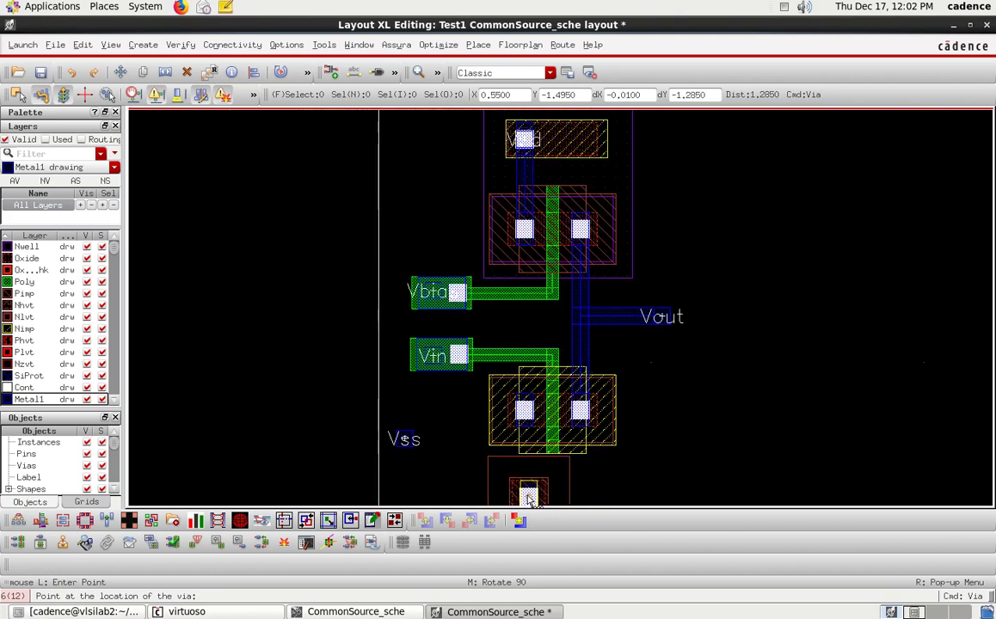
key(ctrl+z)
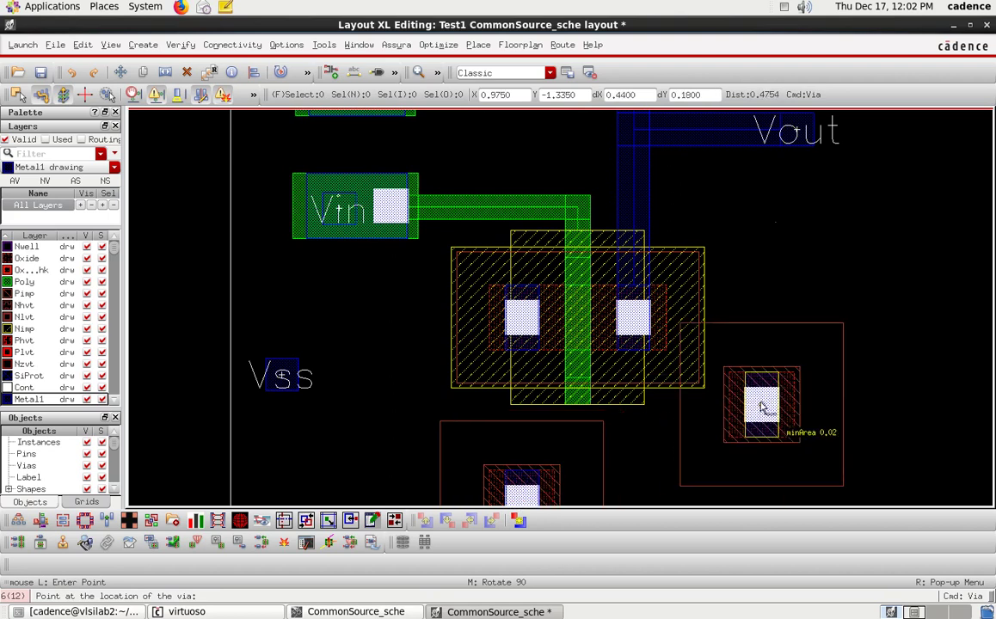
key(Escape)
key(f)
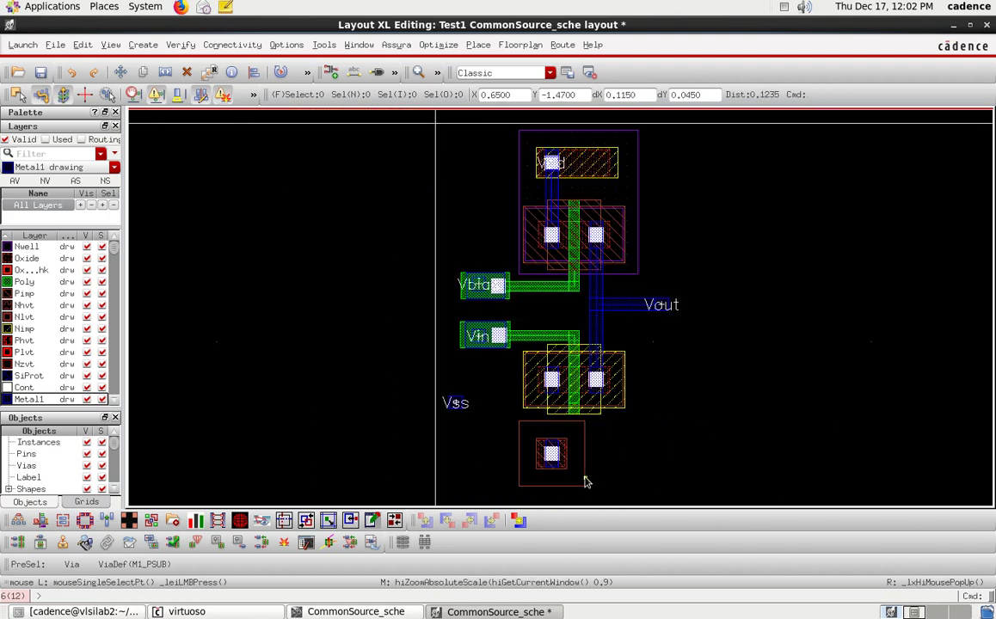
ctrl+scroll(550, 481, up, 5)
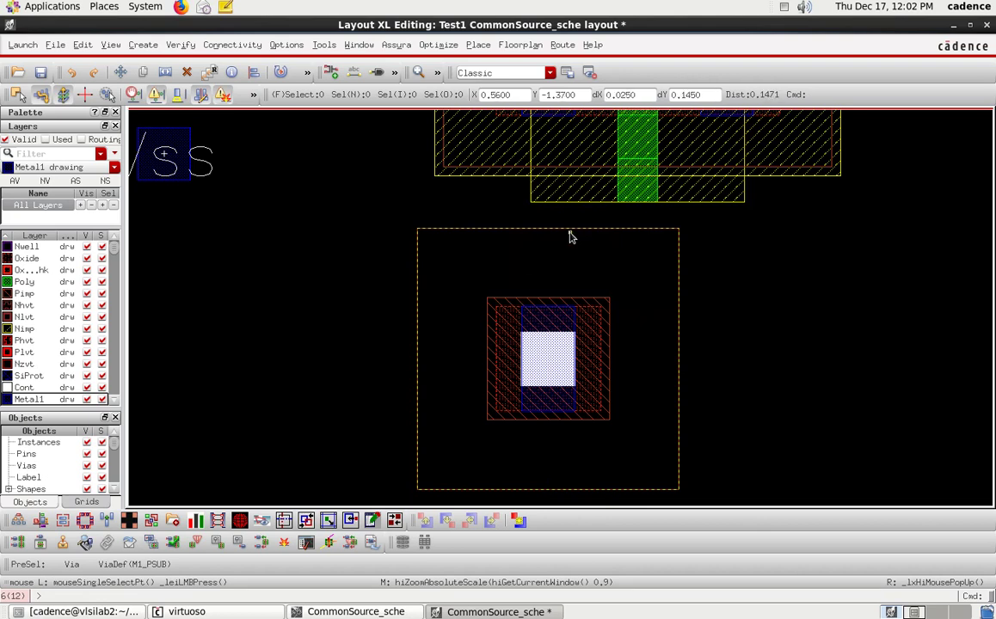
Flatten the placed M1_PSUB via into plain shapes using Edit > Hierarchy > Flatten.
click(486, 287)
click(82, 44)
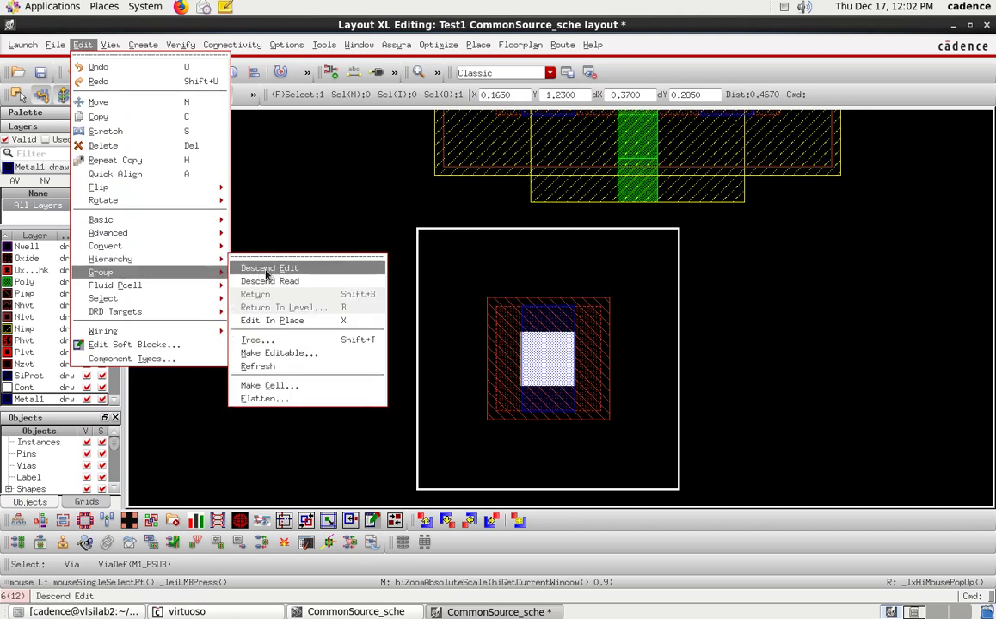
mouse_move(146, 260)
click(266, 398)
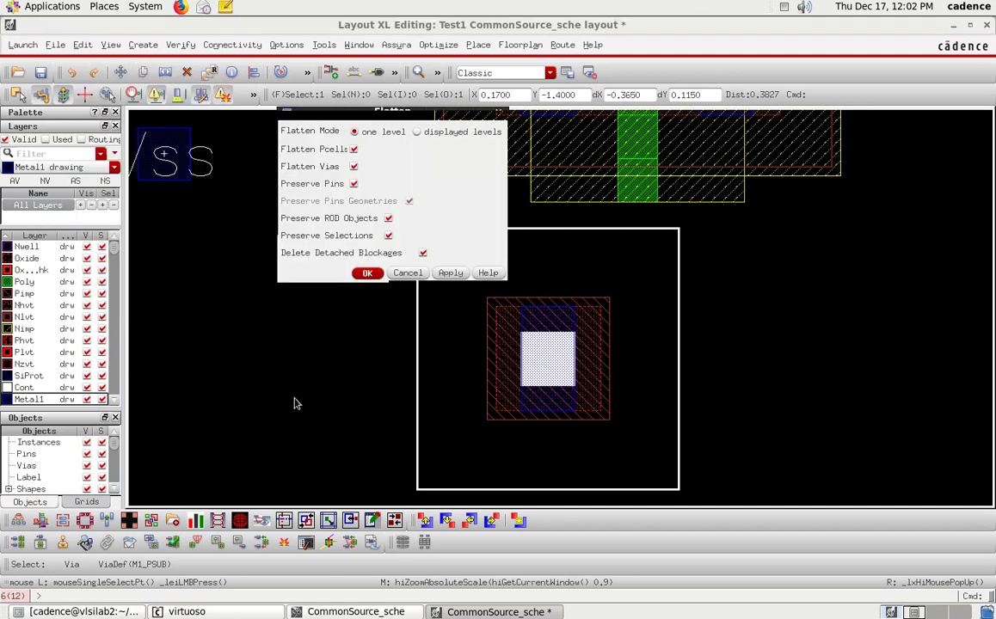
click(366, 271)
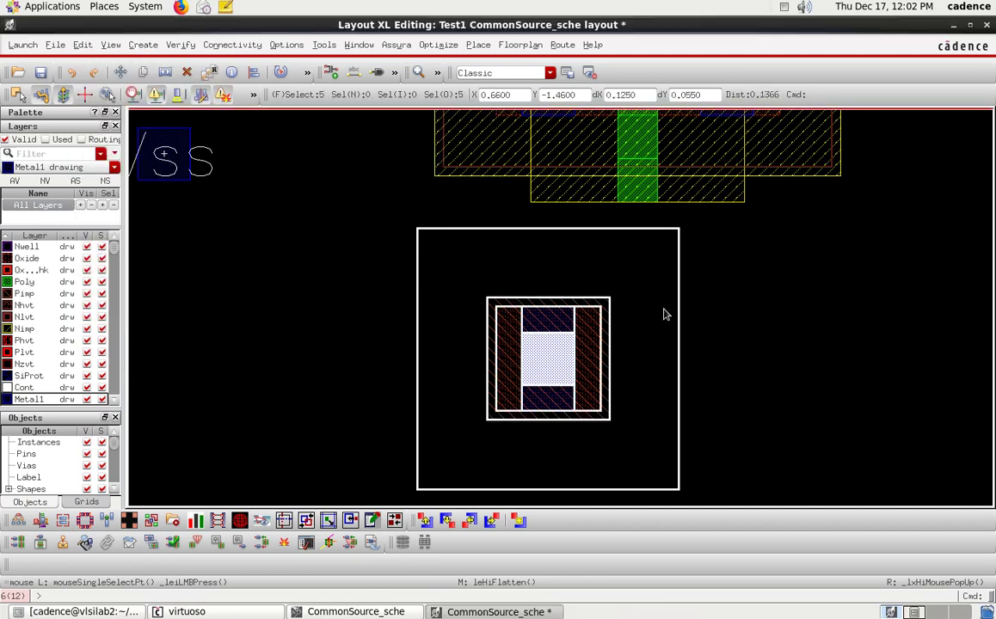
click(832, 358)
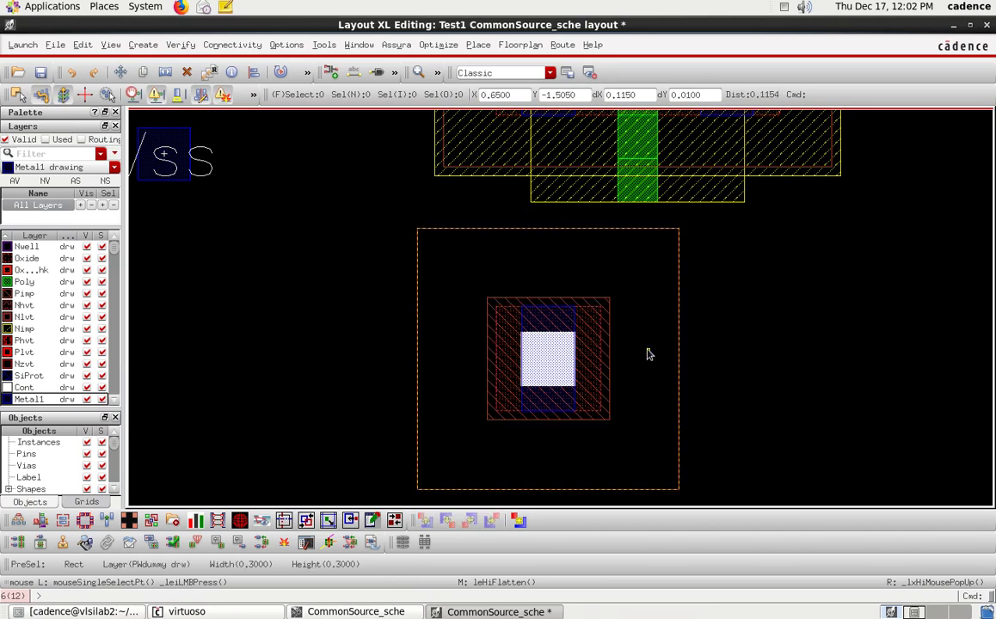
Stretch the right edges of the outer, middle and inner implant rectangles to widen them.
key(s)
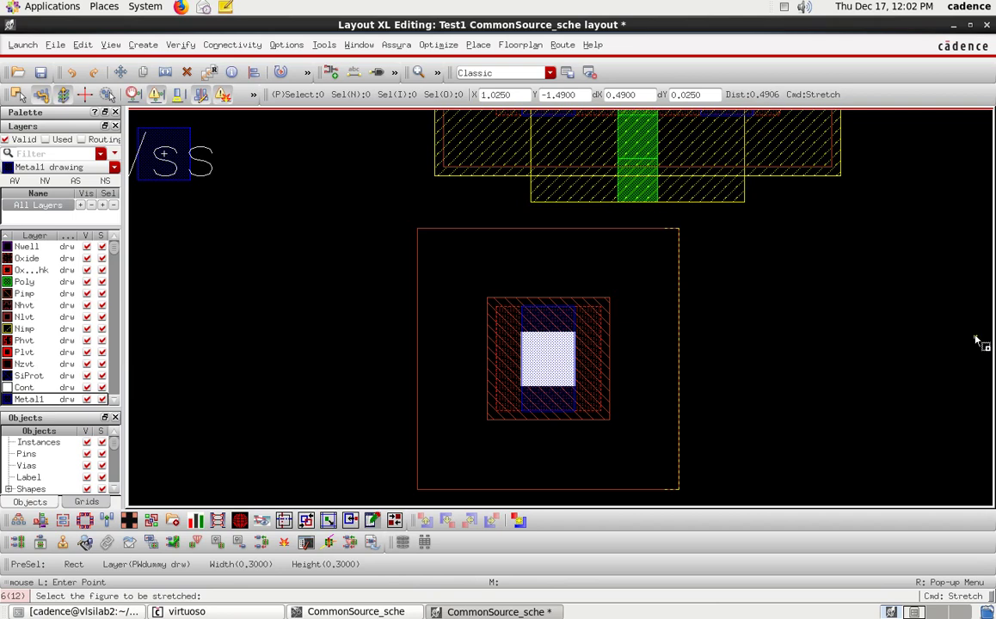
click(679, 351)
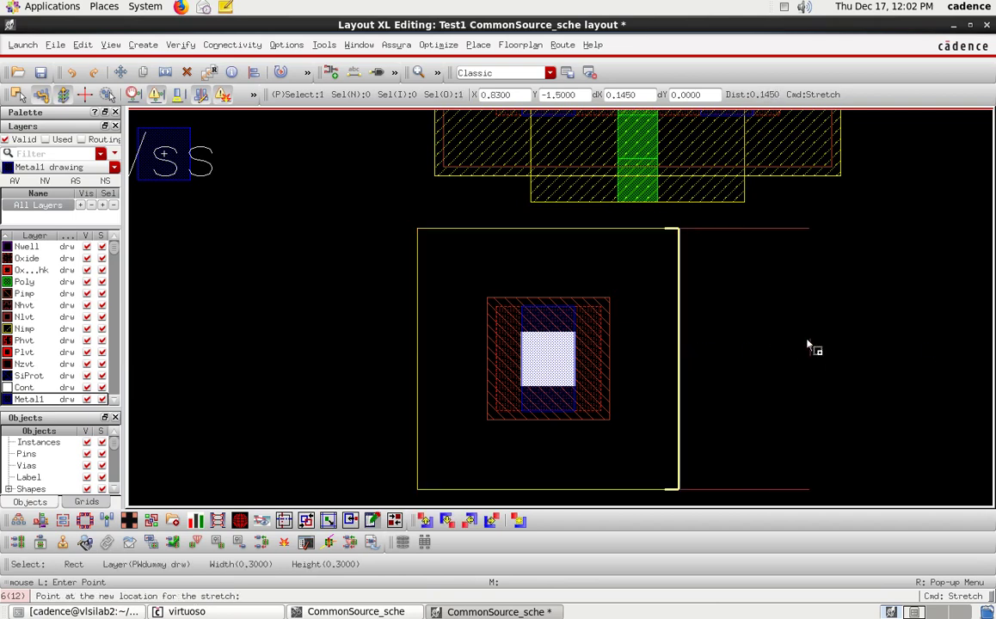
click(843, 347)
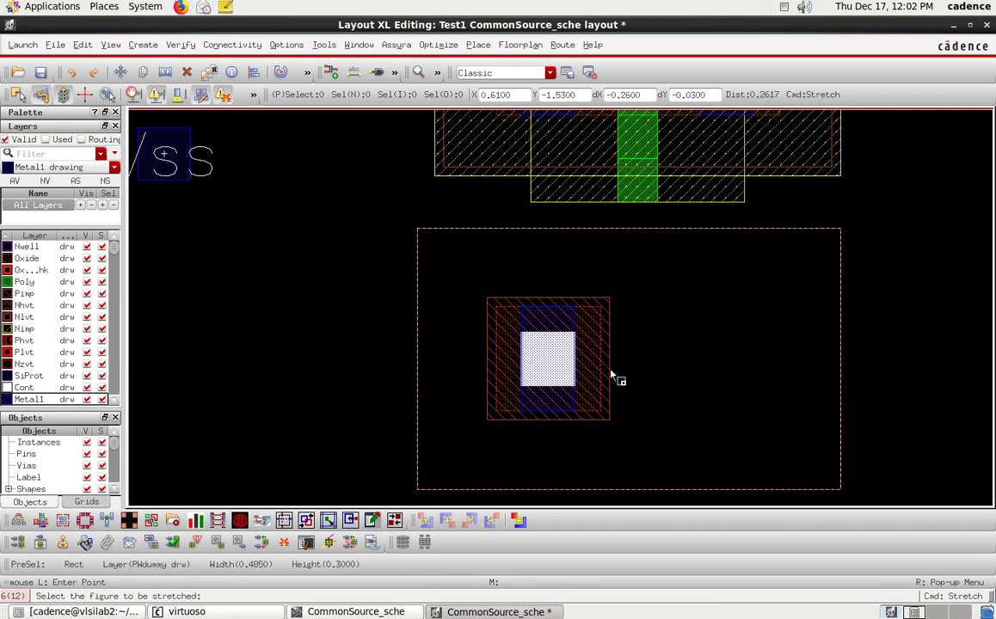
click(611, 372)
click(787, 356)
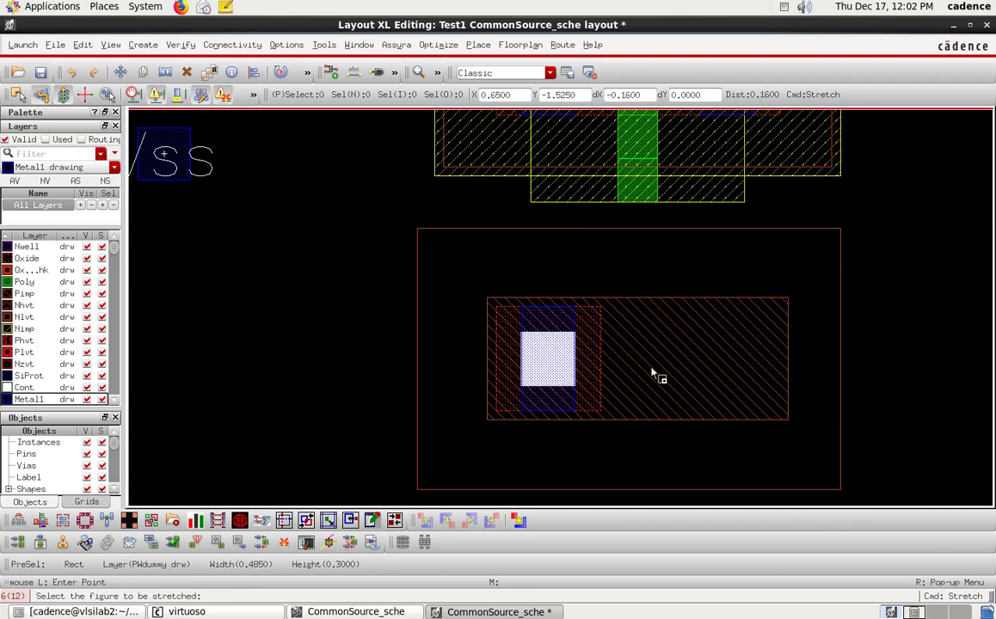
click(599, 369)
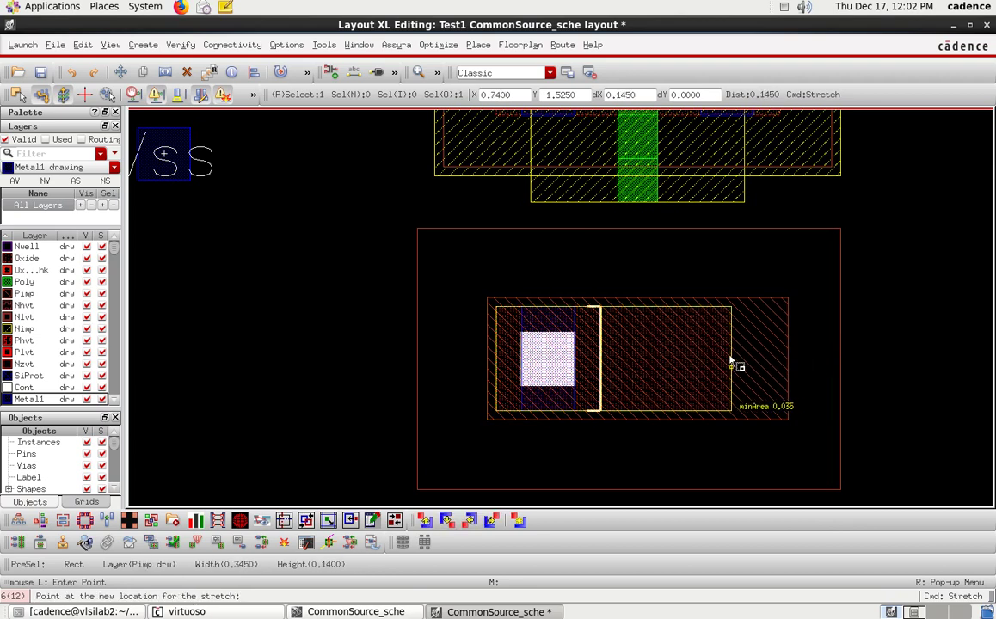
click(754, 363)
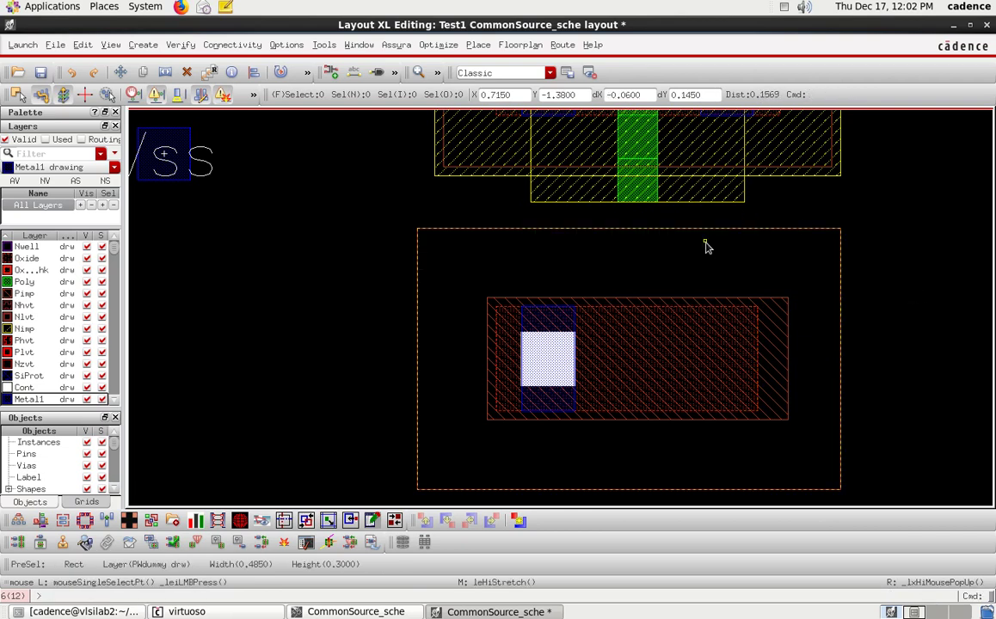
Draw a Metal1 wire from the NMOS source contact down to the substrate contact.
key(f)
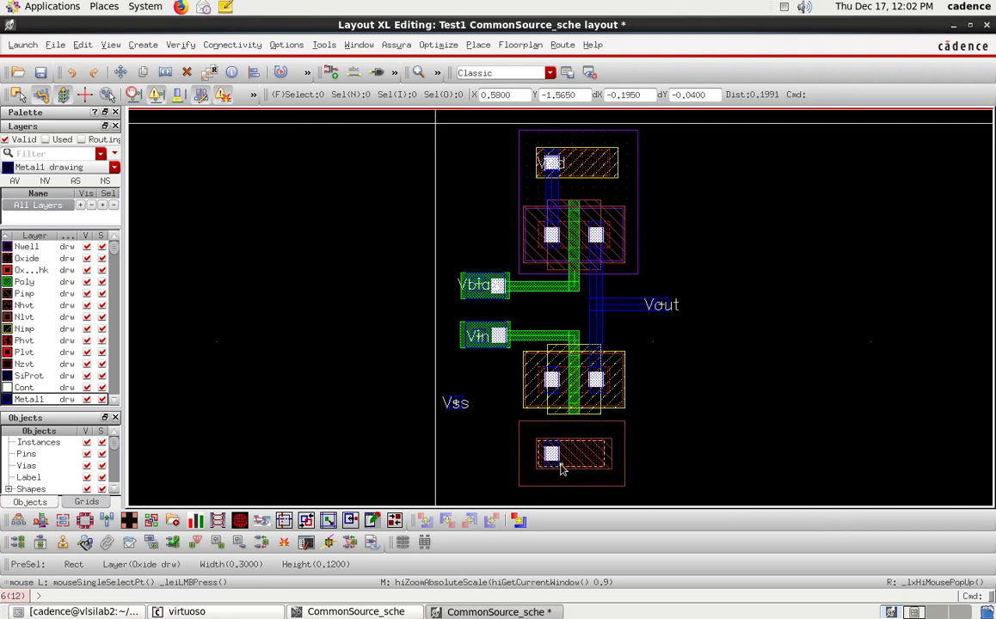
ctrl+scroll(560, 464, up, 3)
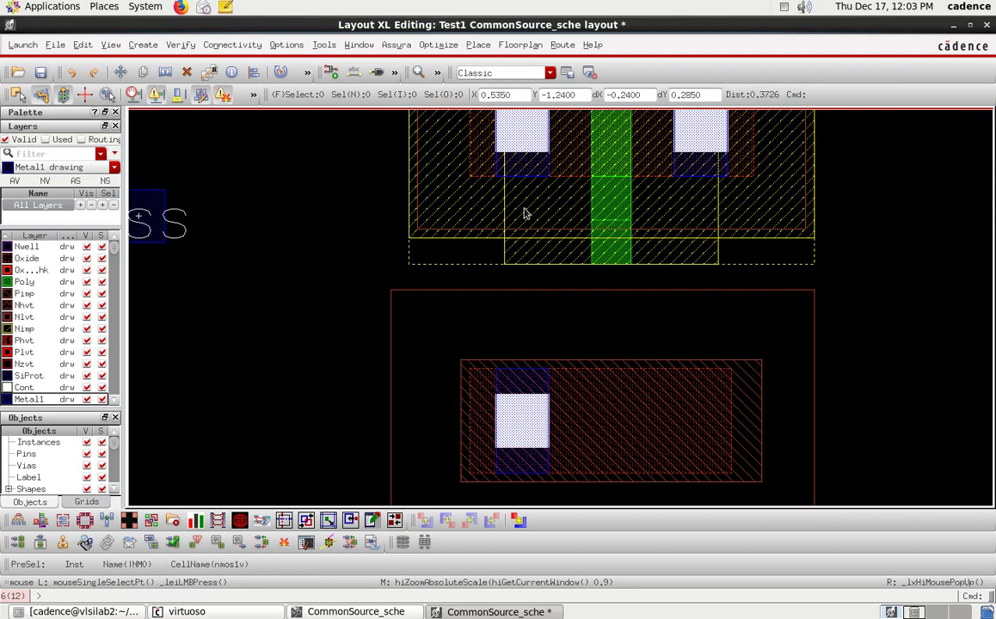
key(p)
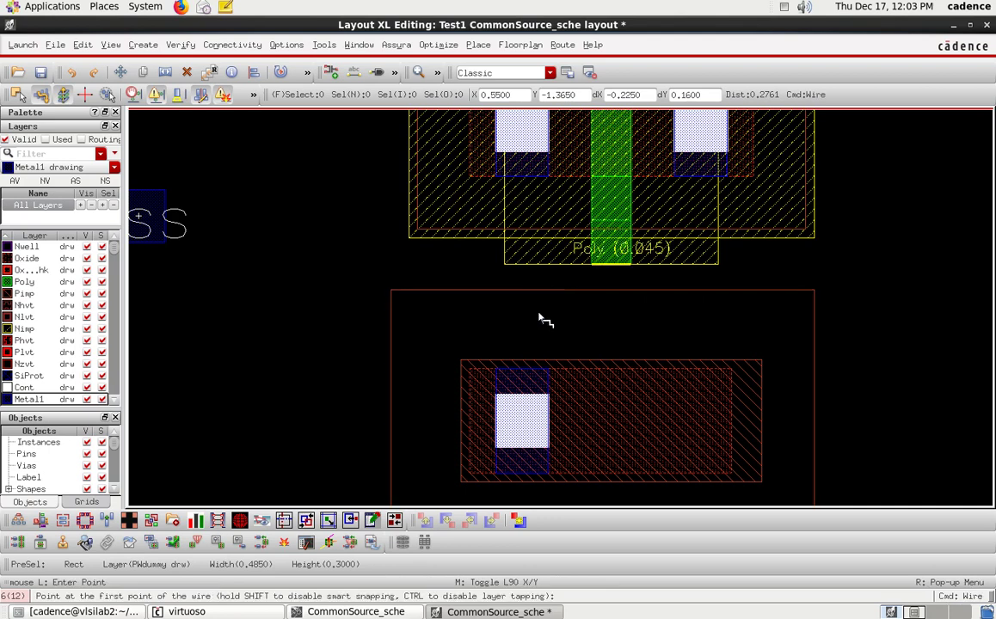
click(510, 182)
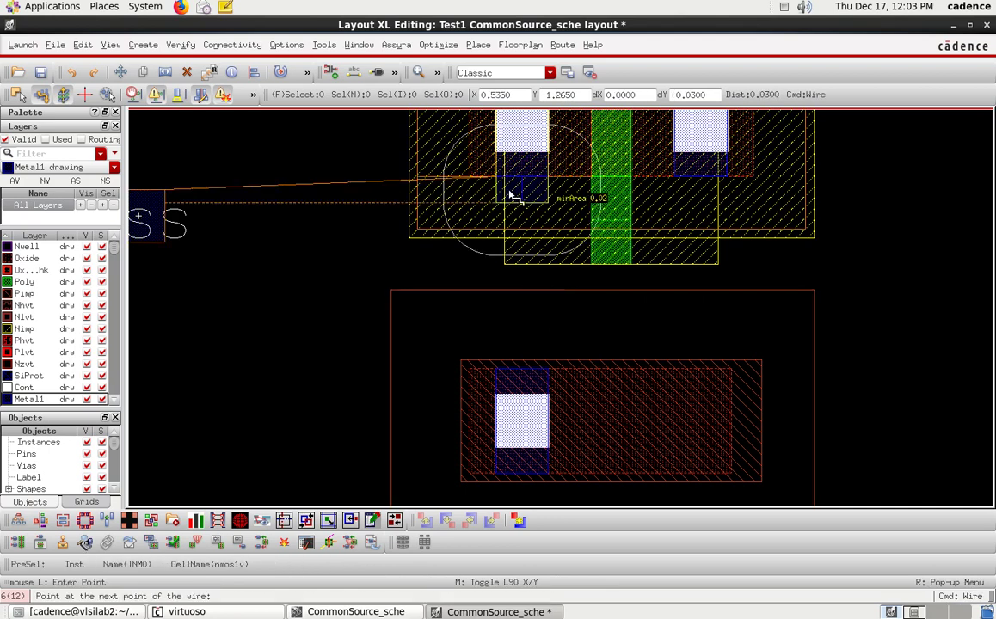
double_click(510, 391)
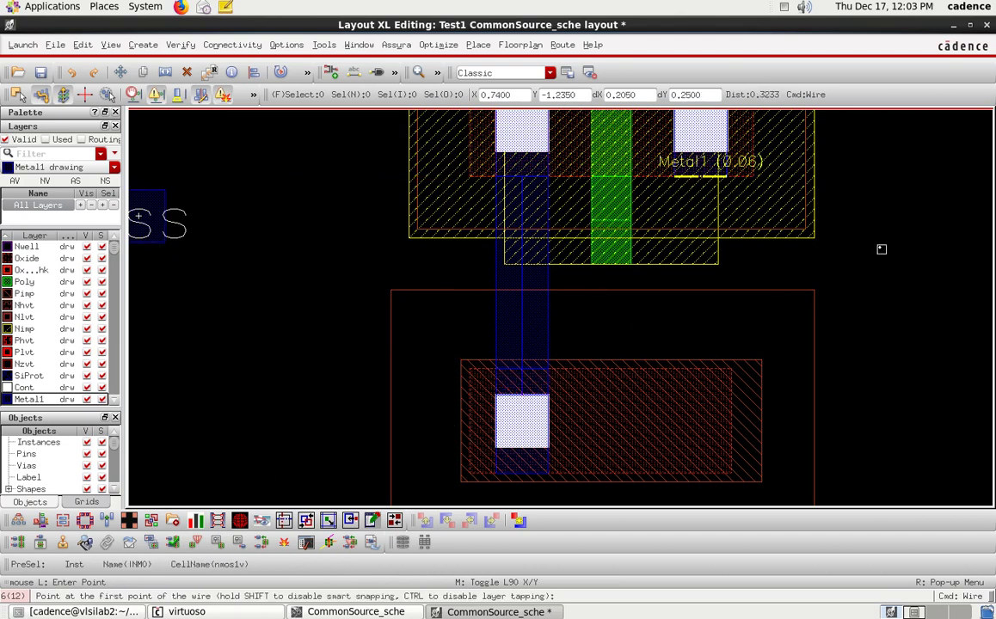
key(Escape)
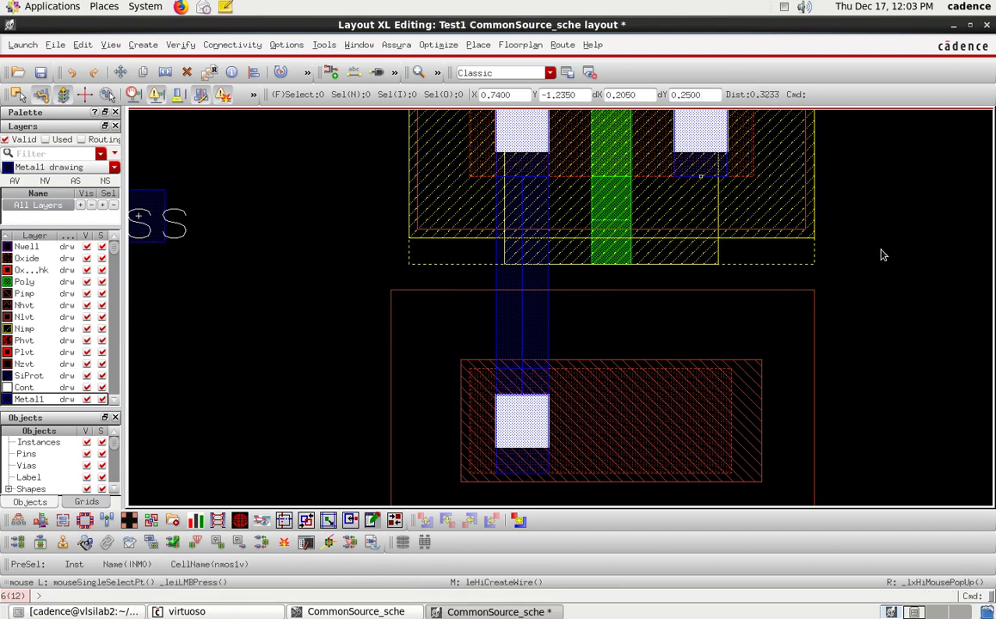
Move the Vss pin and label onto the substrate contact, fit the view, and save.
ctrl+scroll(319, 351, down, 1)
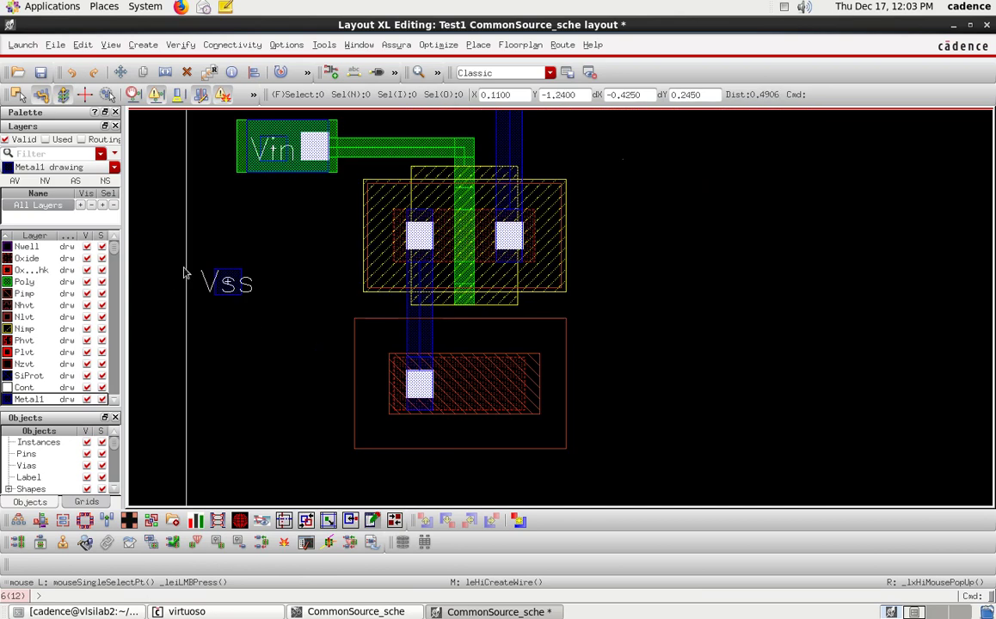
click(237, 271)
click(234, 277)
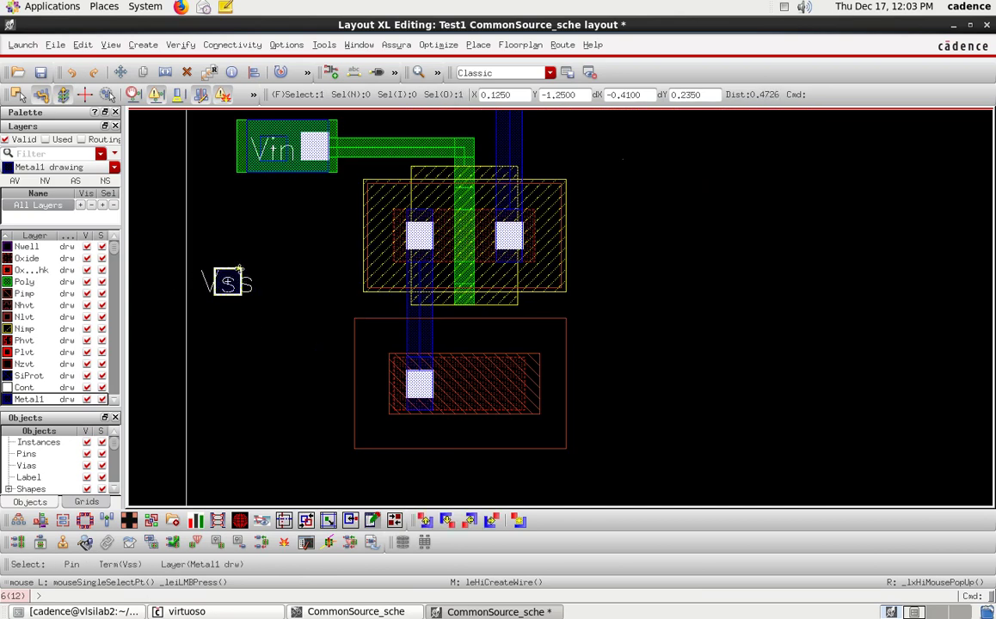
key(m)
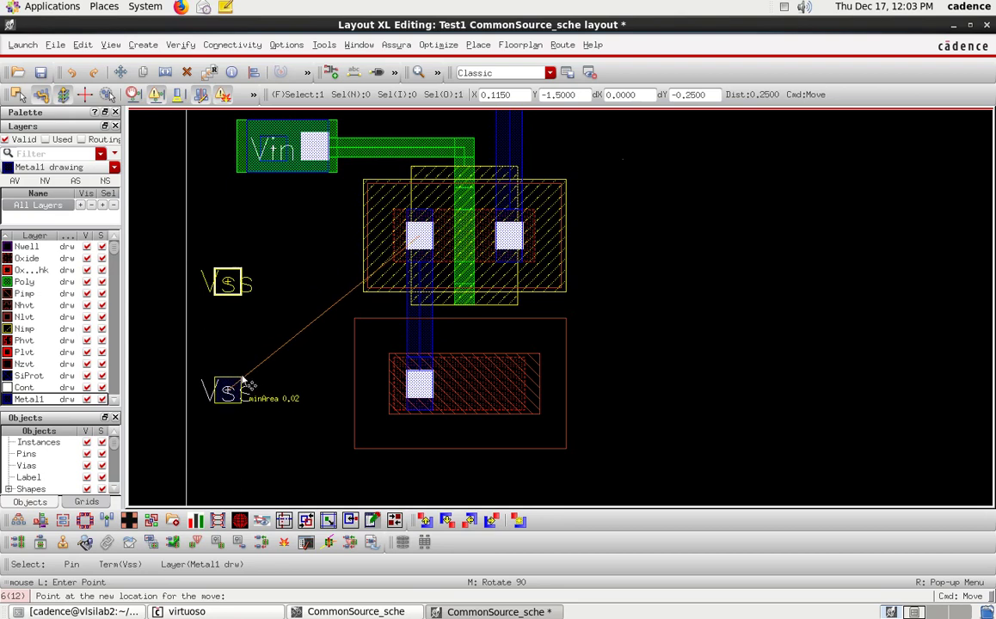
click(244, 371)
key(m)
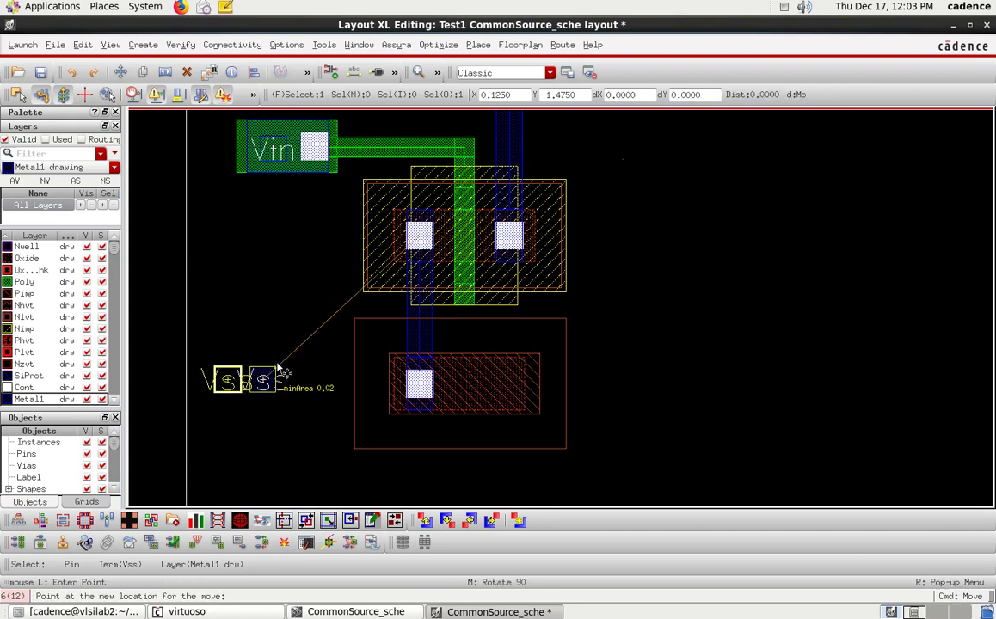
click(433, 362)
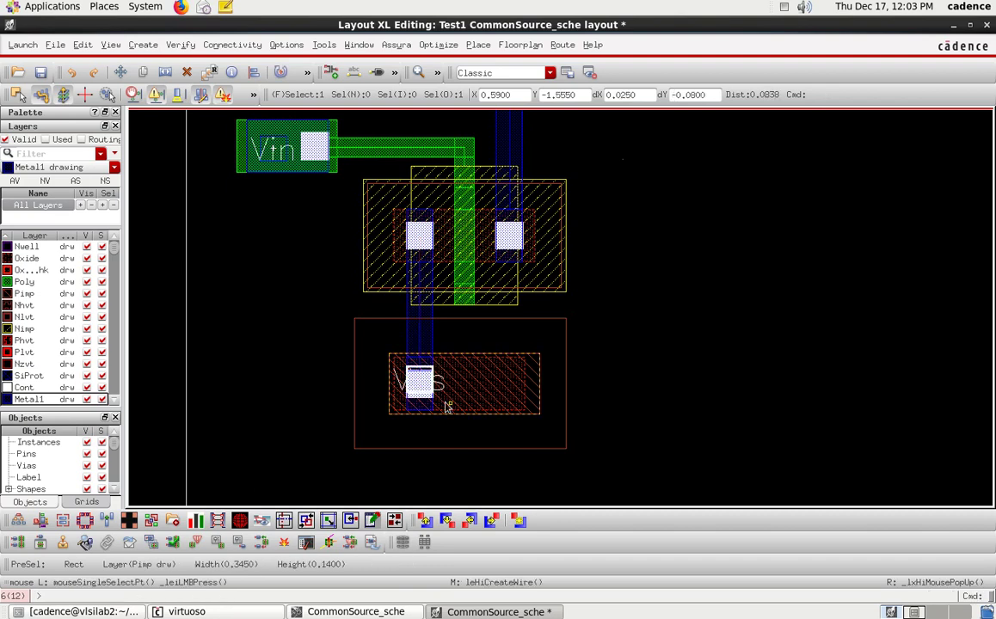
click(757, 311)
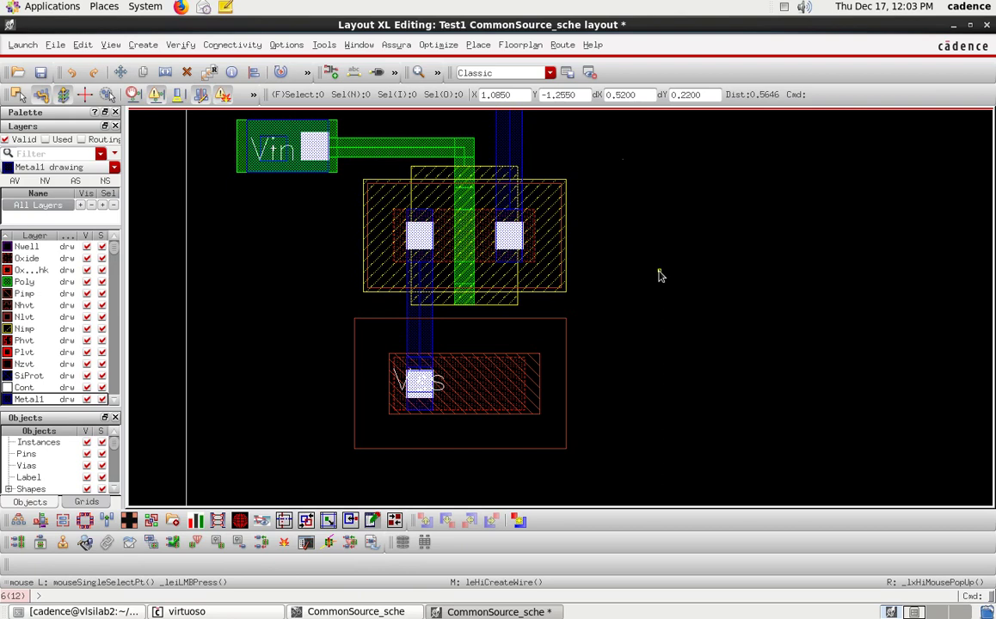
key(f)
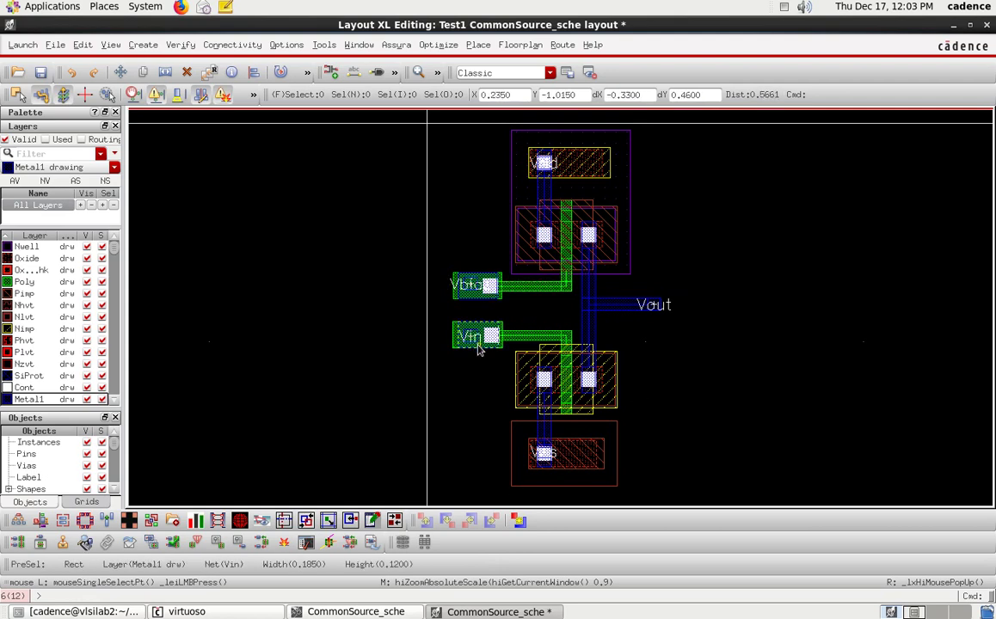
click(40, 73)
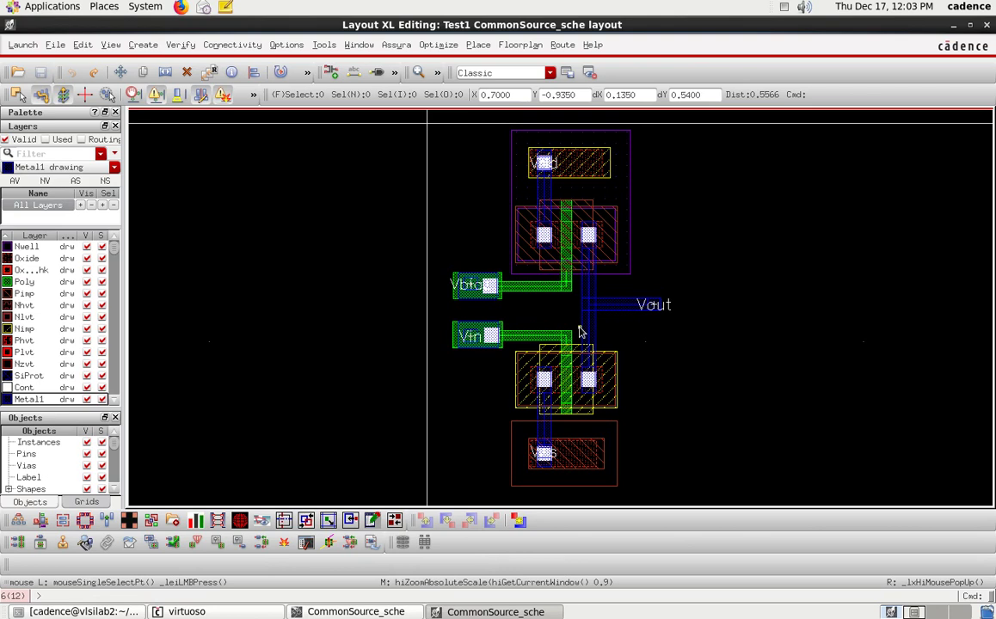
Run Assura DRC with technology gpdk045_av, overwriting old data, and confirm no errors.
click(395, 46)
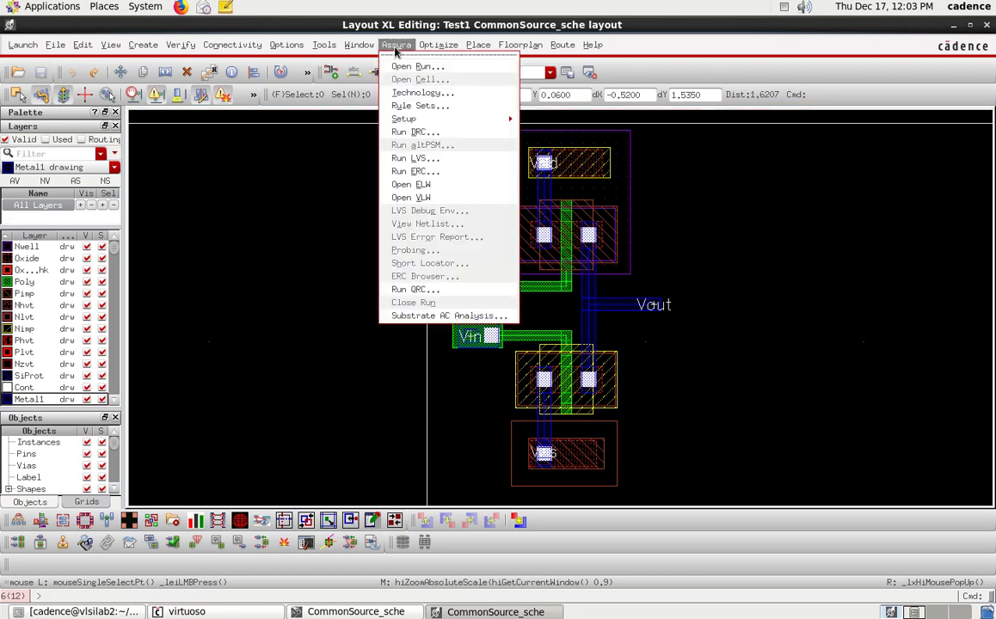
click(419, 134)
drag(442, 112, 544, 40)
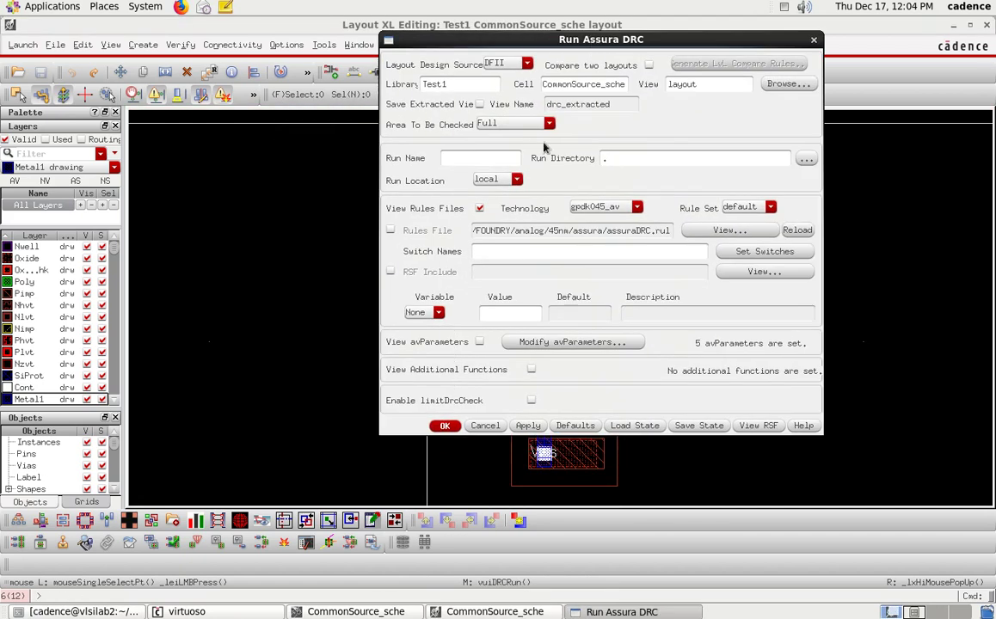
click(597, 207)
click(606, 228)
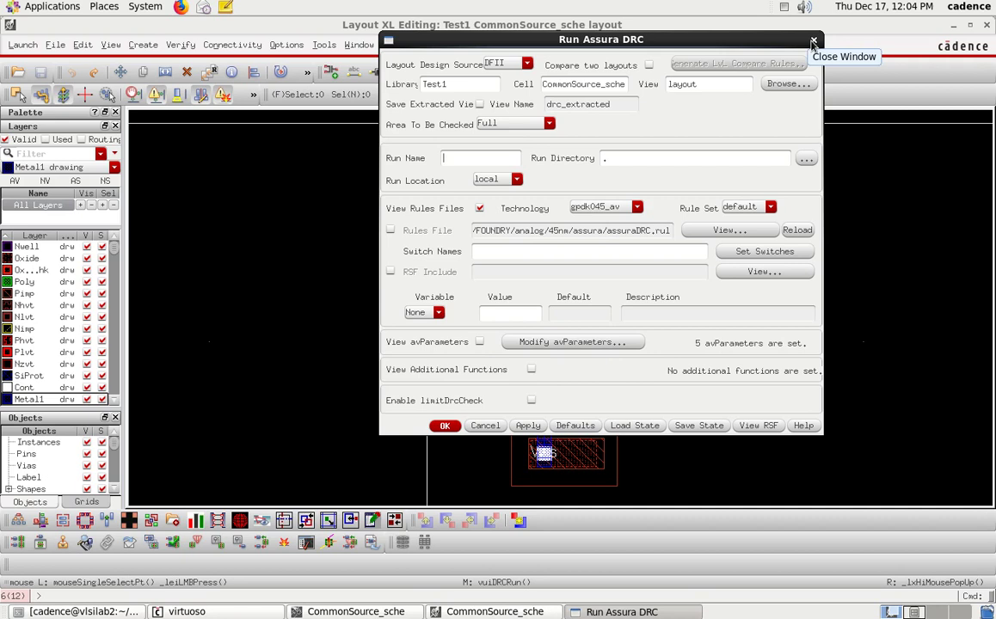
click(445, 426)
click(456, 325)
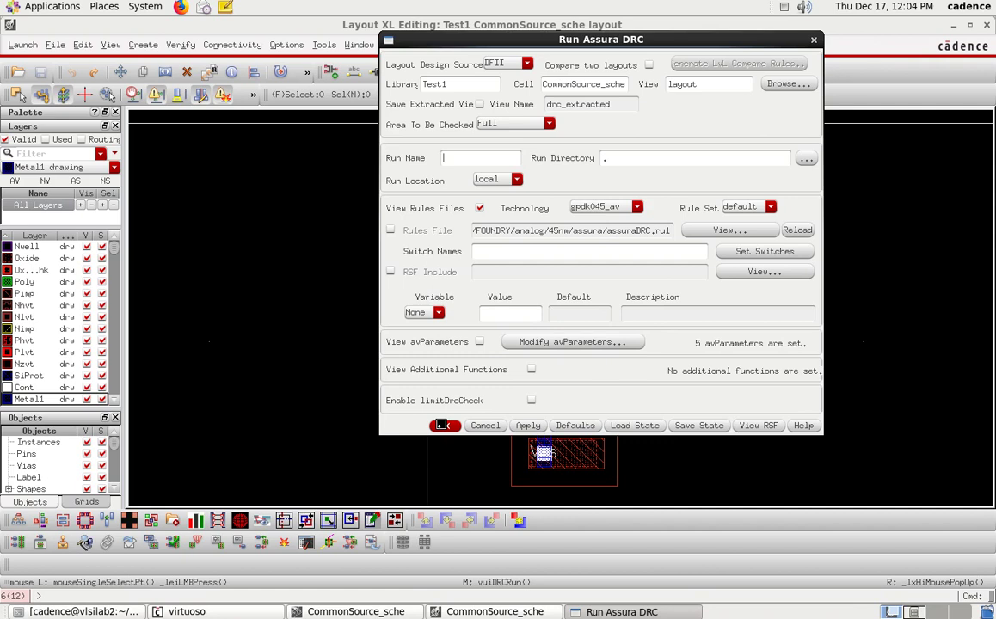
click(444, 426)
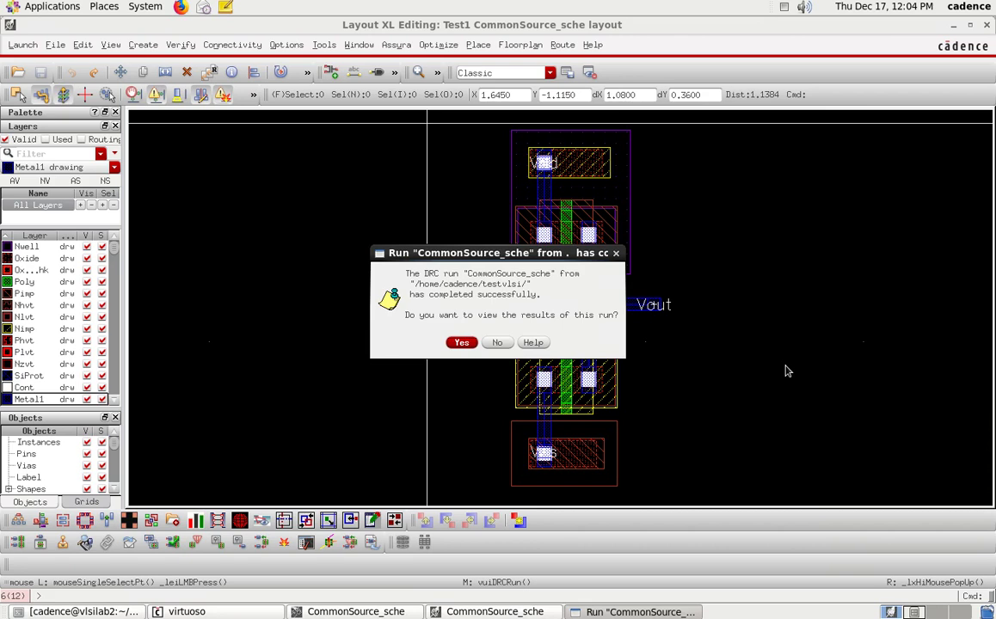
click(461, 343)
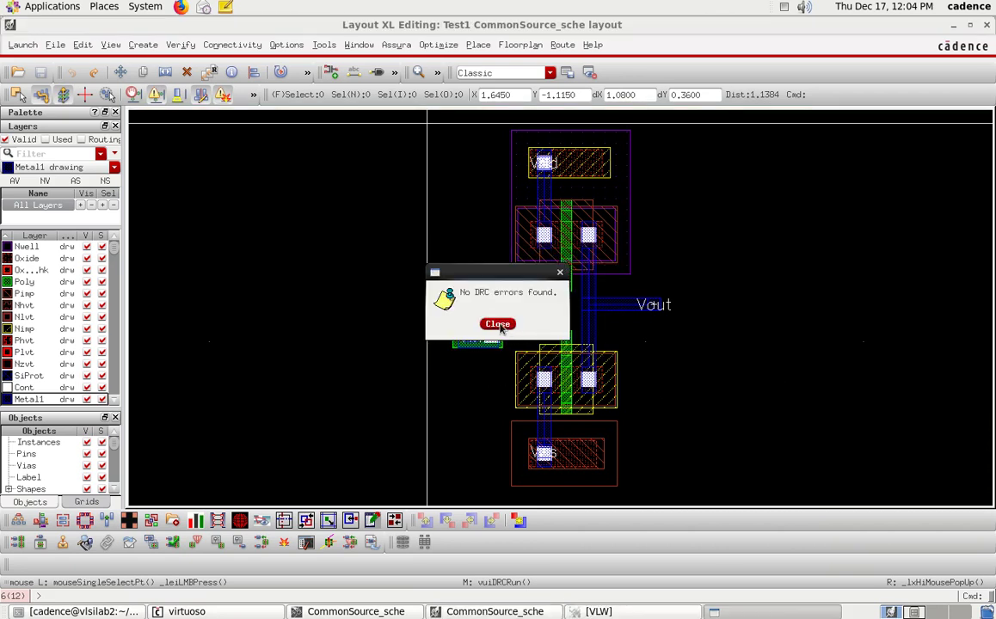
click(498, 324)
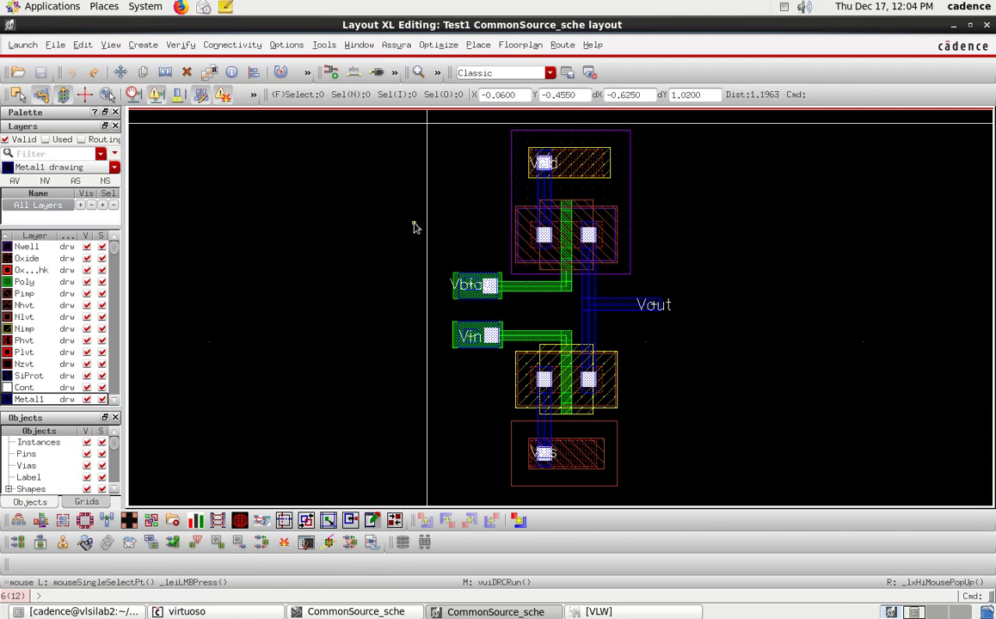
Run Assura LVS, overwrite existing data, confirm the Schematic and Layout Match result, close debug.
click(401, 47)
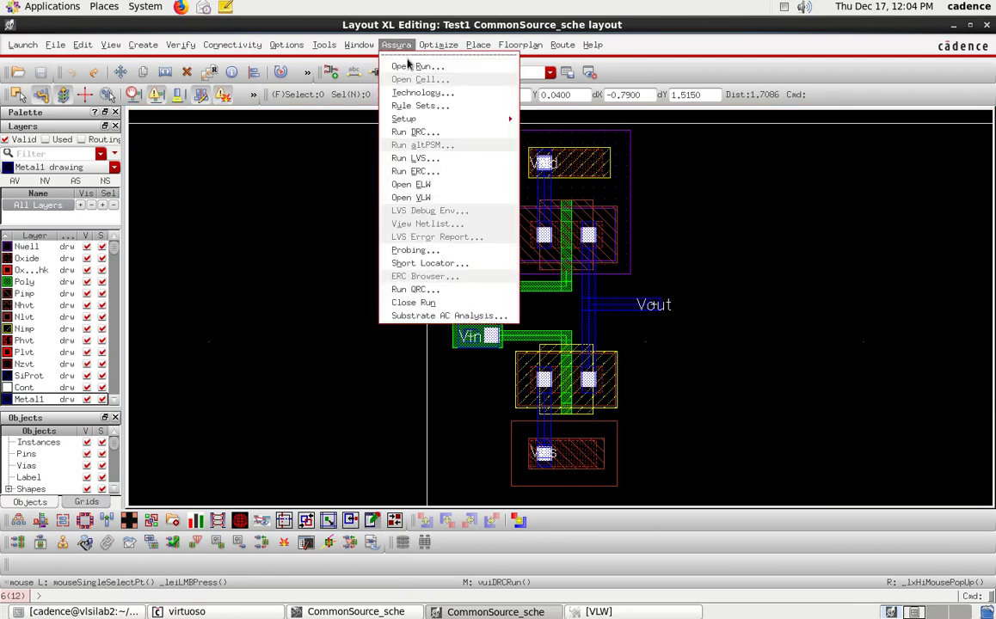
click(434, 158)
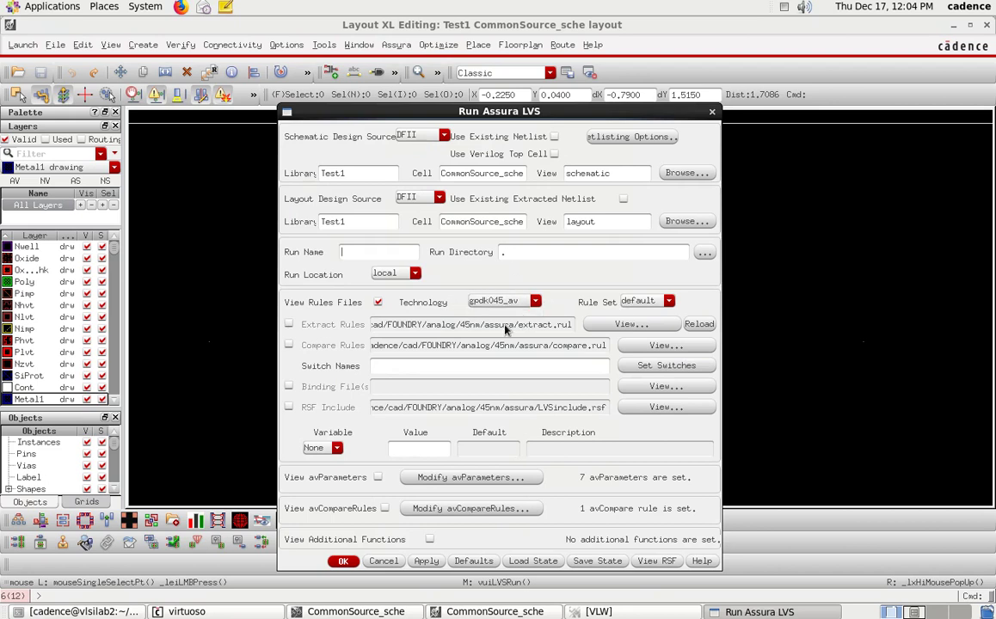
click(348, 564)
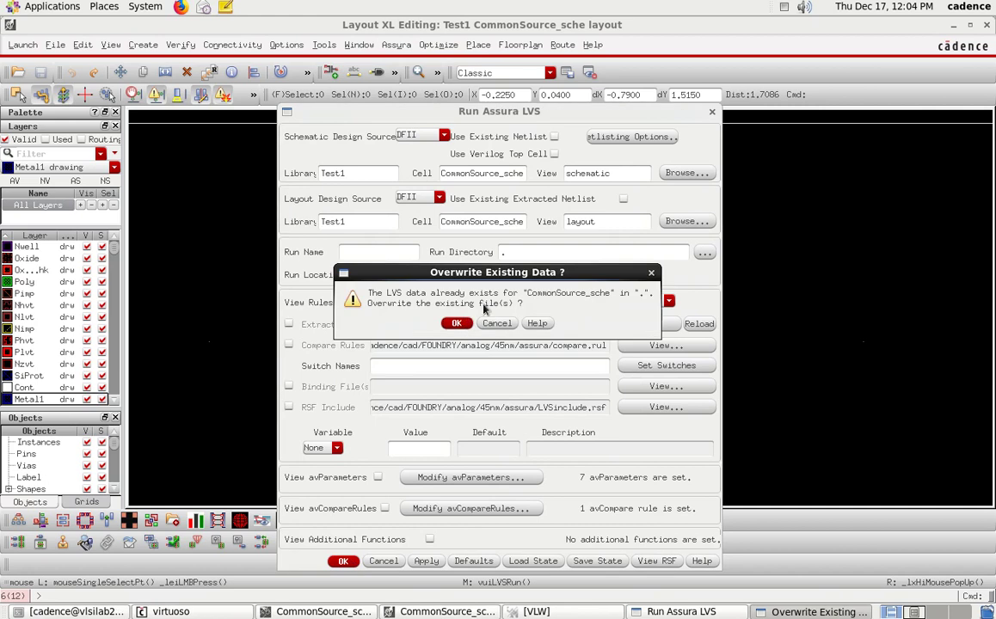
click(421, 297)
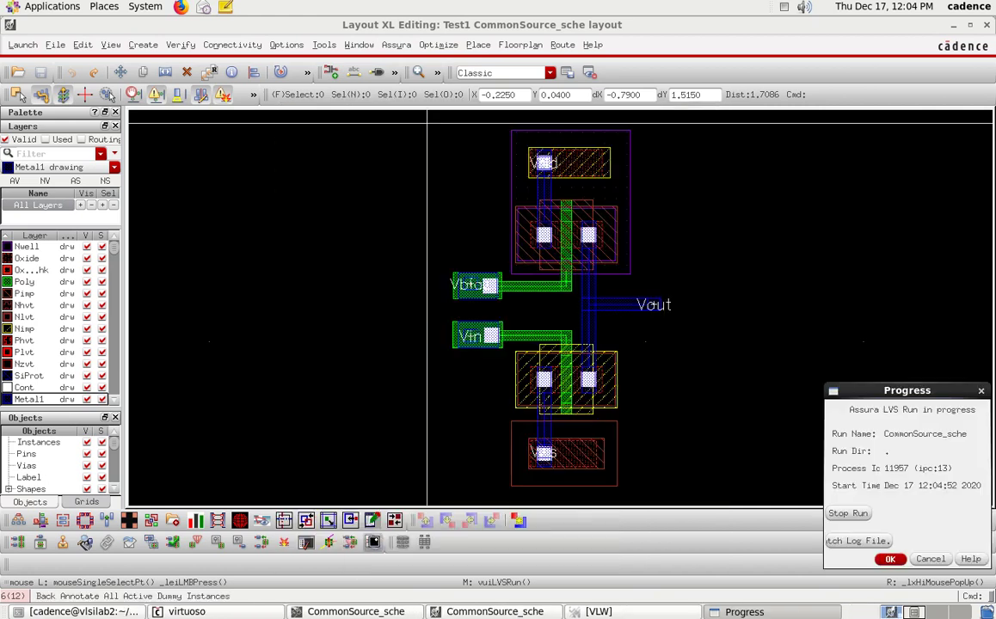
click(890, 560)
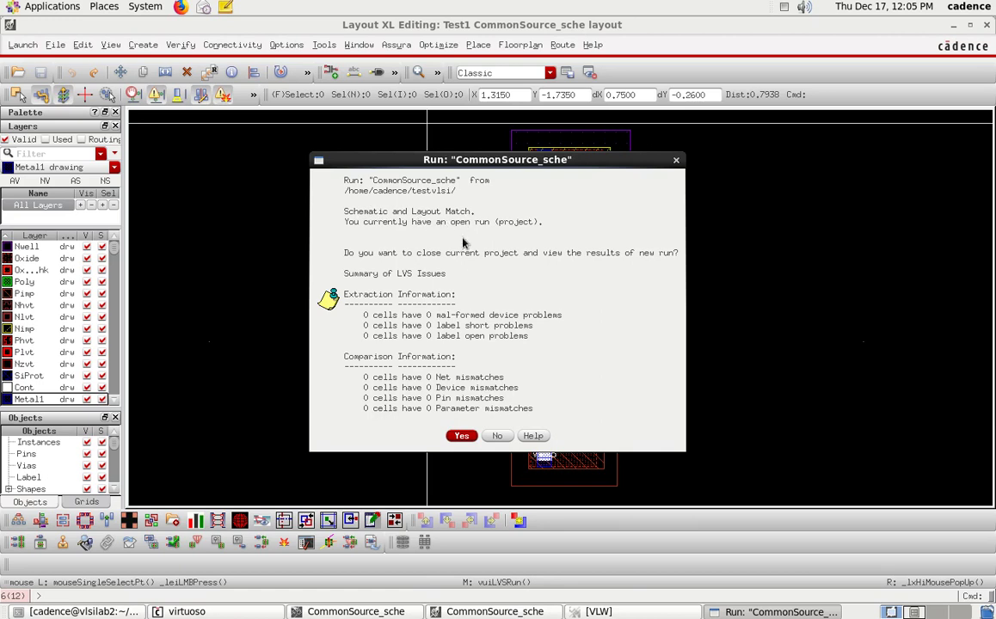
click(463, 437)
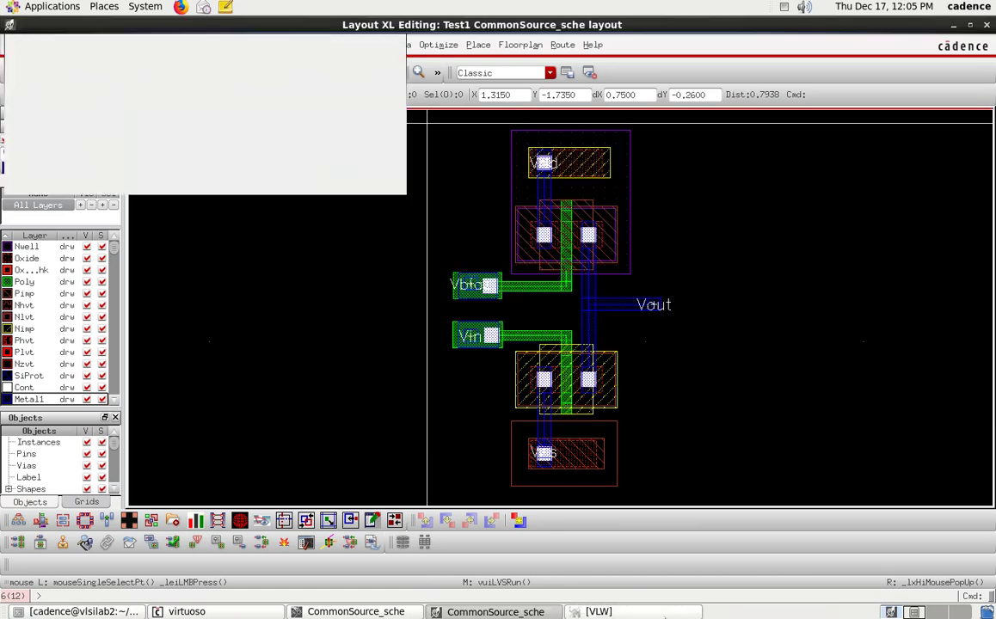
click(47, 96)
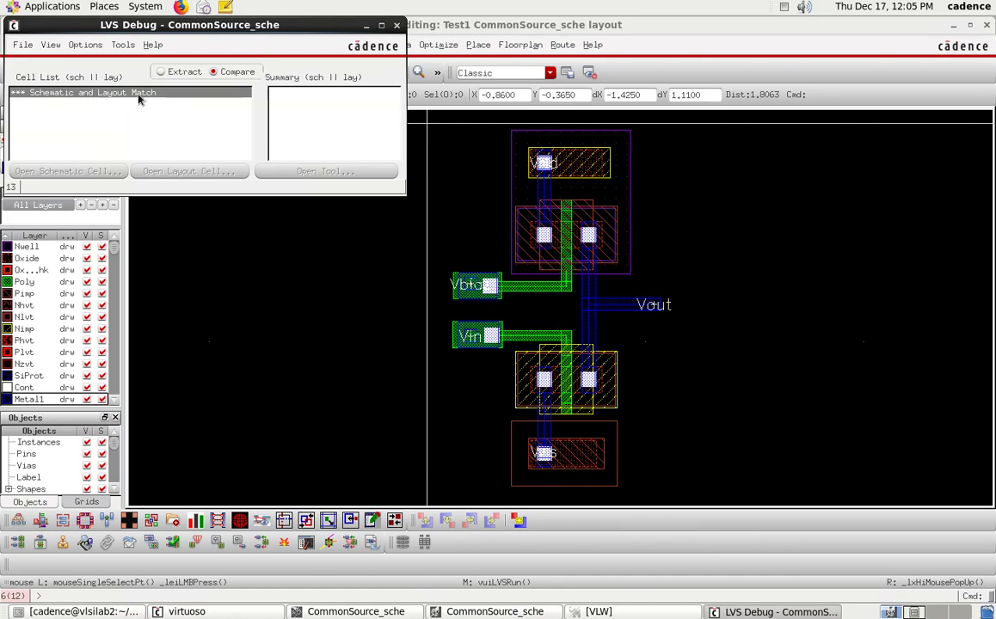
click(397, 26)
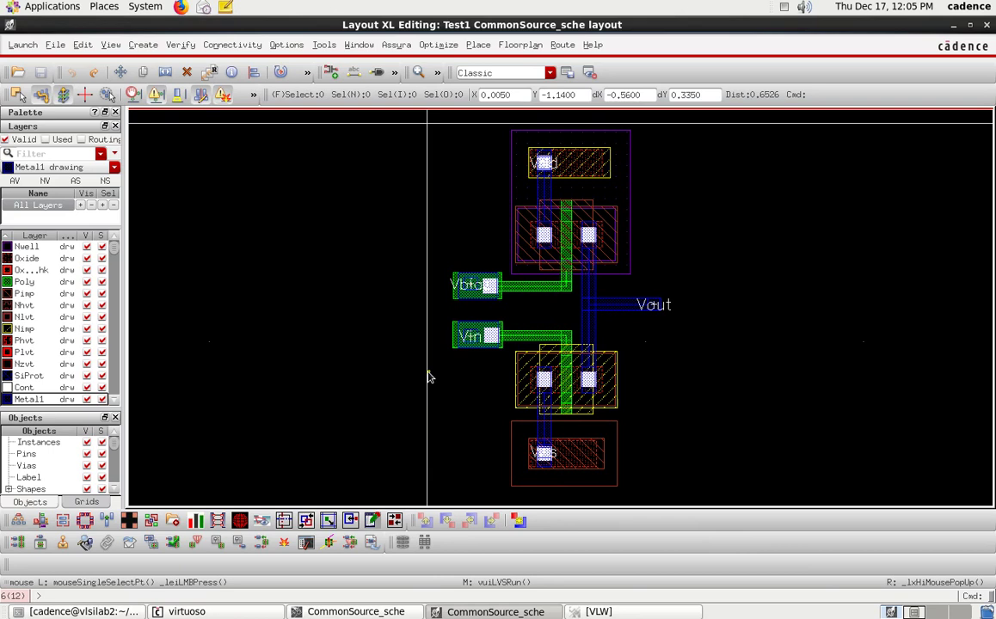
Set up Assura QRC with rule set rcx_worst and Extracted View (av_extracted) output.
click(397, 45)
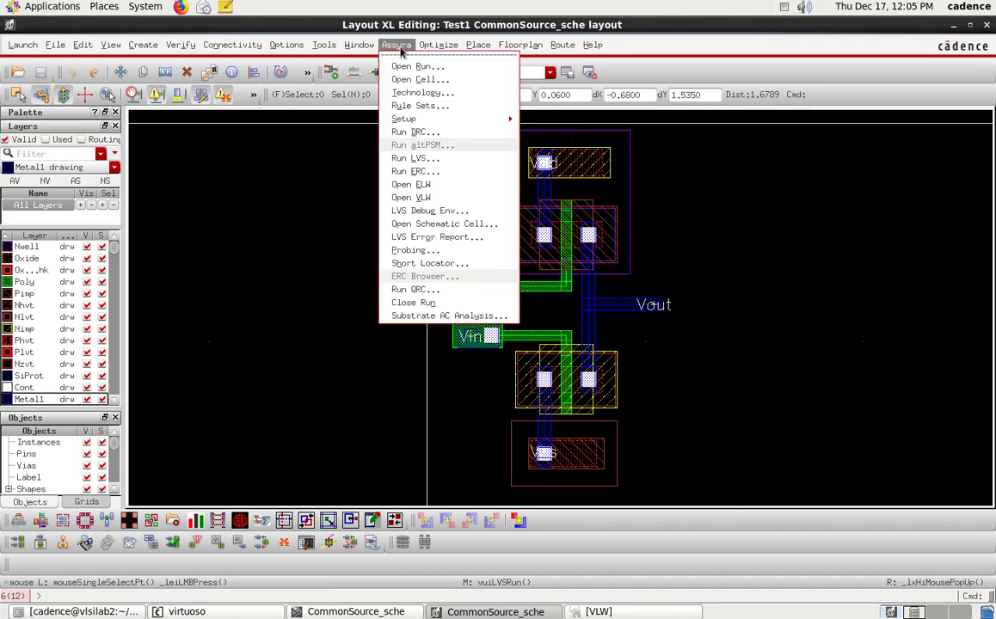
click(416, 290)
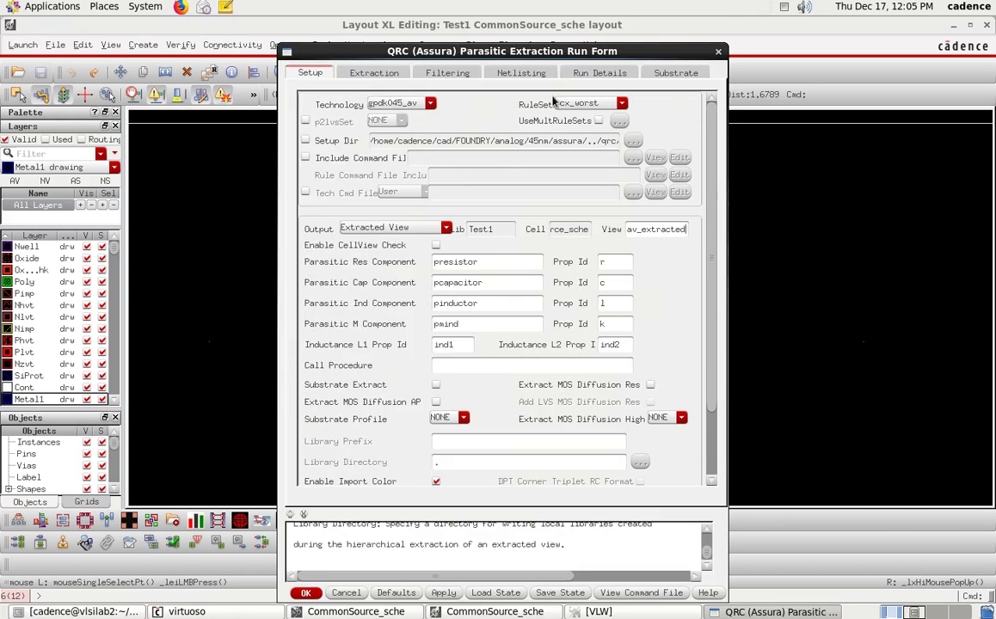
click(585, 104)
click(585, 108)
click(397, 227)
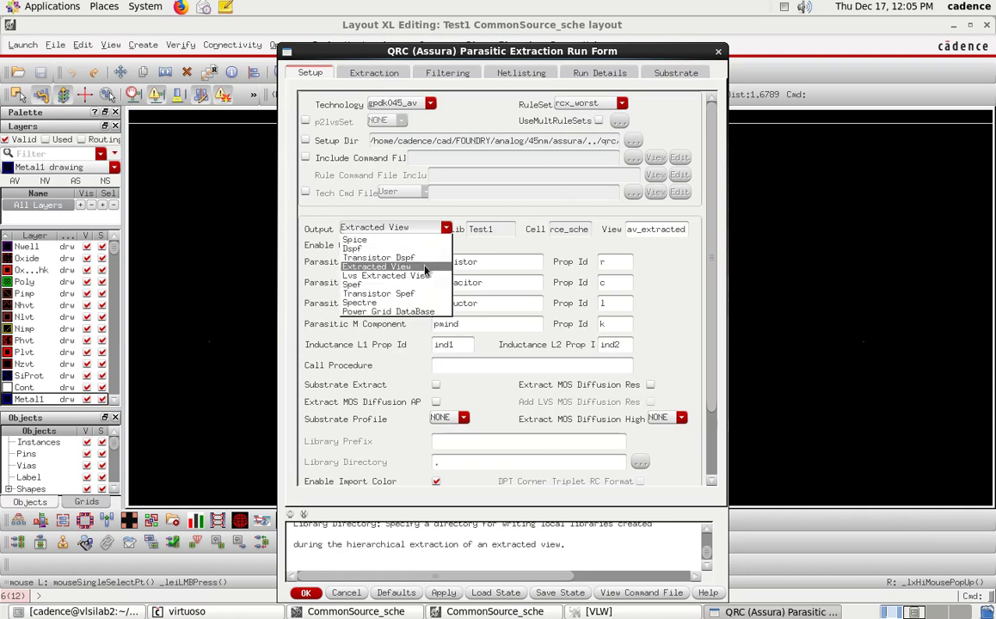
click(425, 268)
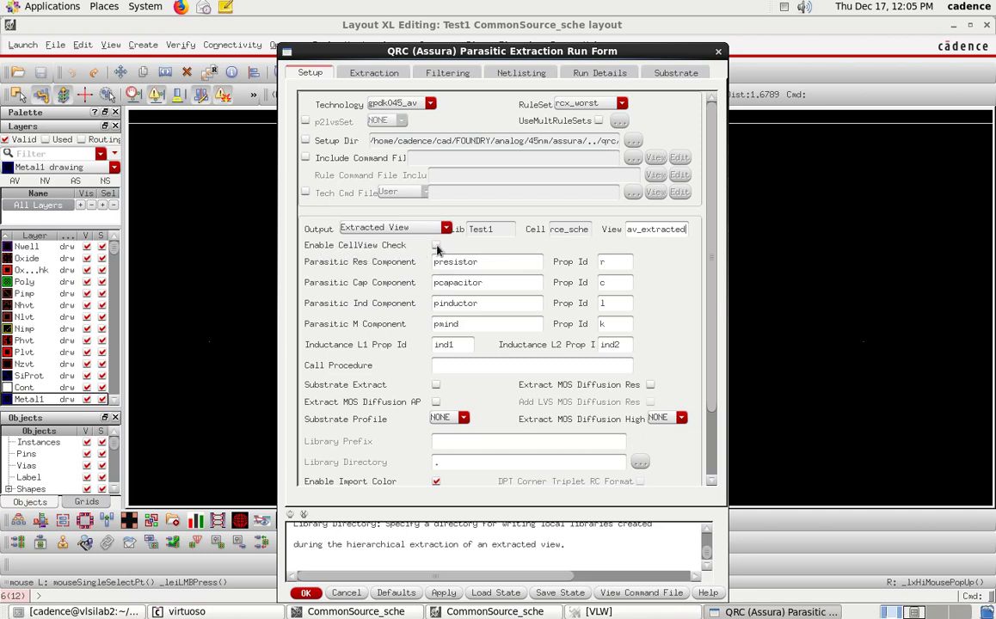
Review the Extraction (gnd! reference), Filtering (Vdd!, Vss!) and Netlisting settings, then run extraction.
click(363, 74)
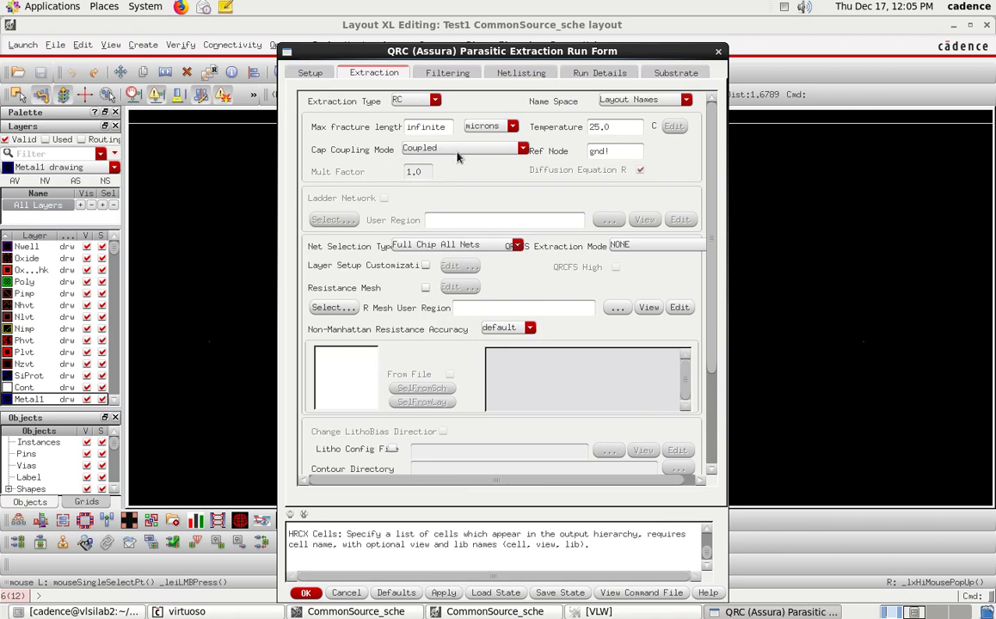
click(613, 154)
scroll(513, 408, down, 2)
scroll(514, 409, up, 2)
click(447, 72)
scroll(540, 415, down, 1)
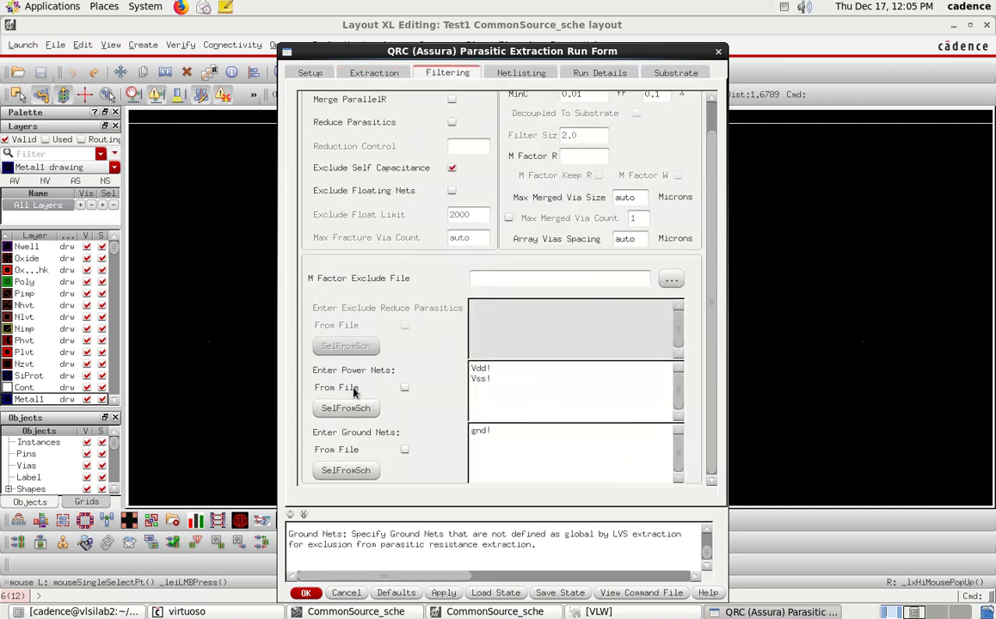
drag(471, 367, 498, 379)
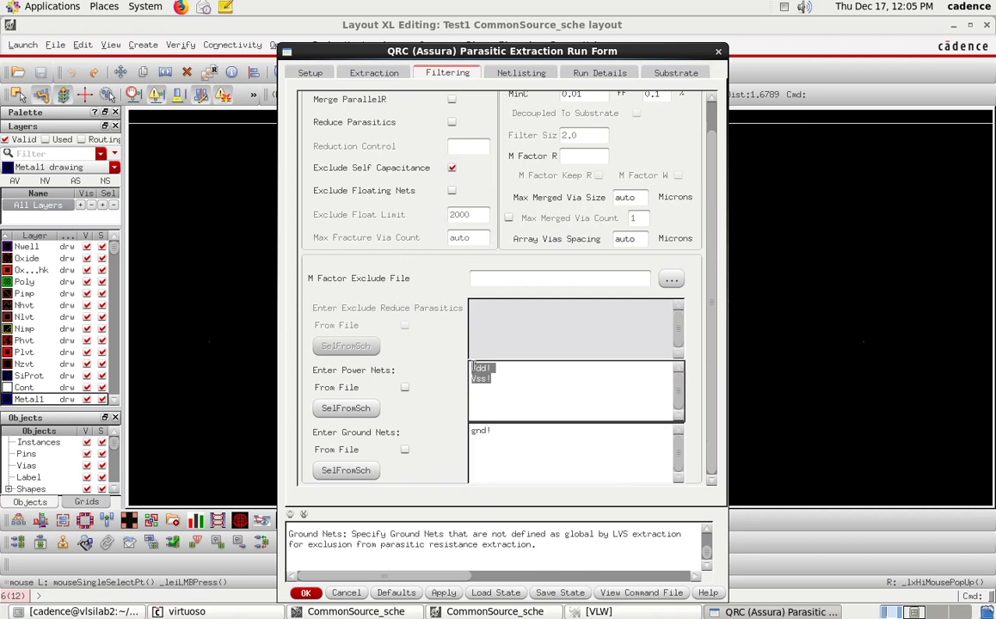
click(492, 454)
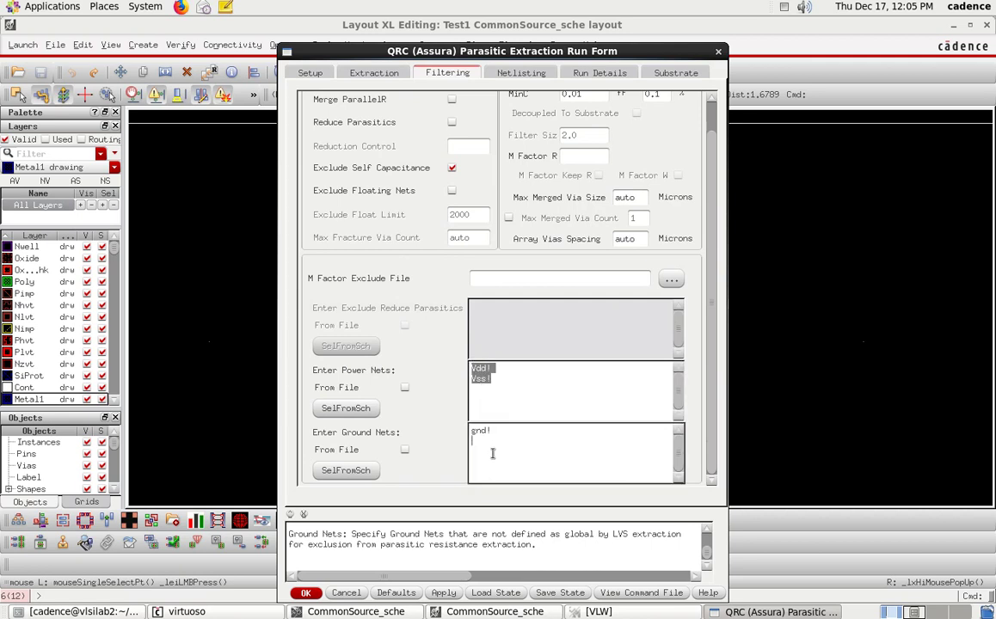
click(481, 400)
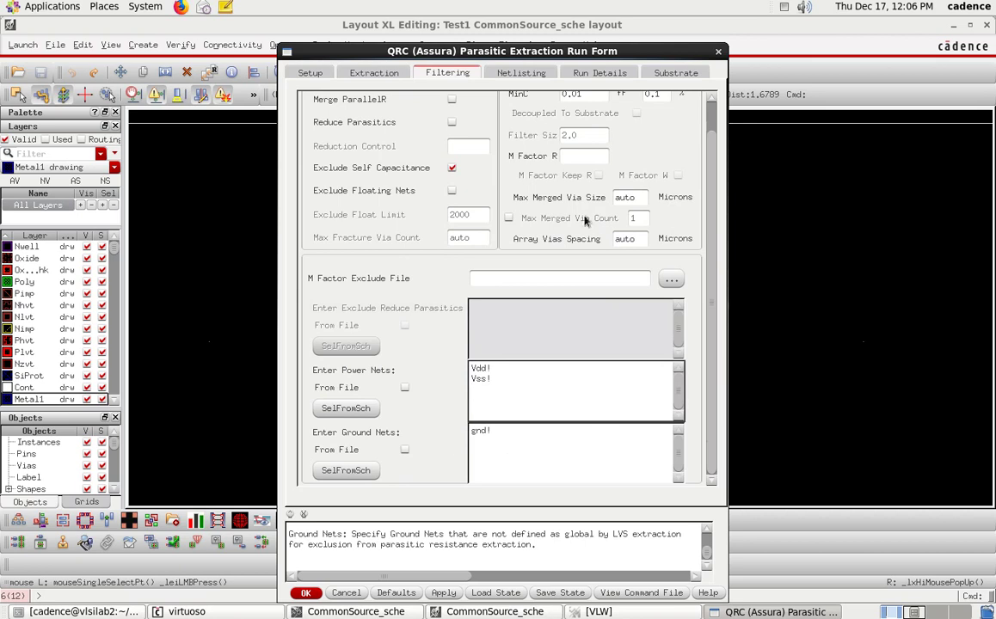
click(486, 73)
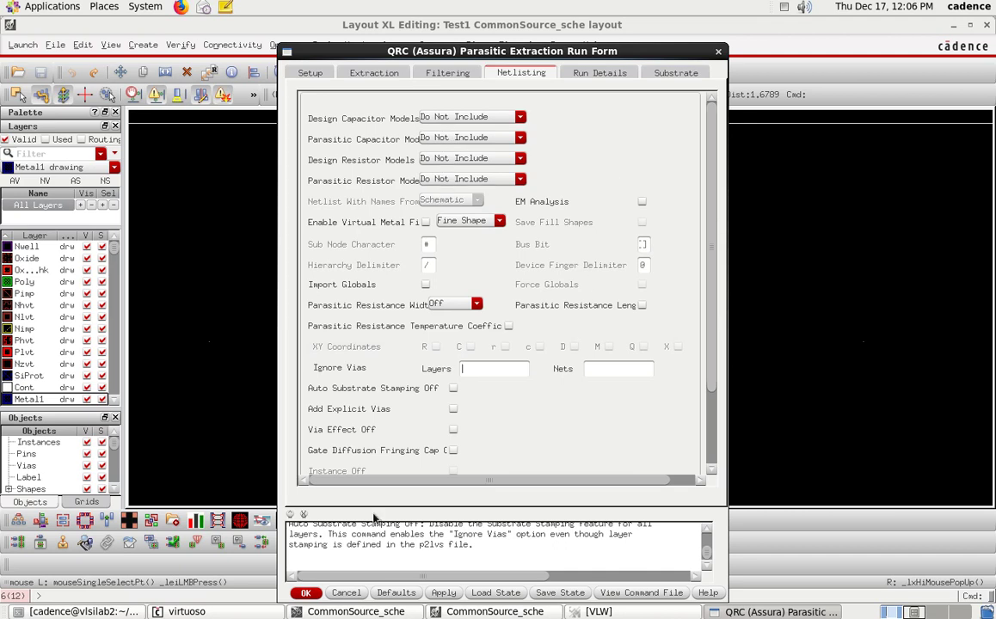
click(306, 593)
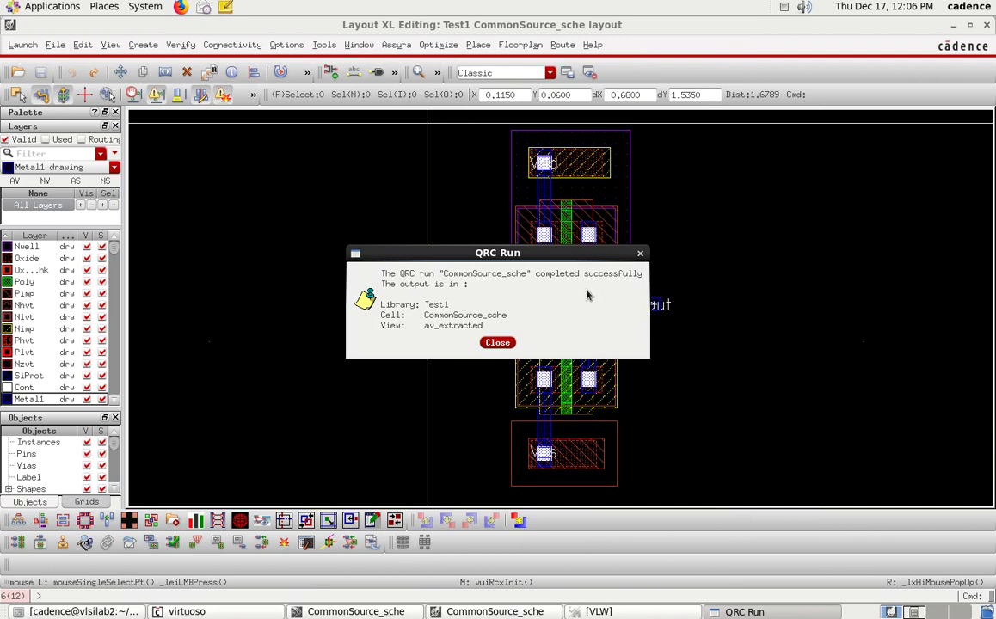
Open the av_extracted view of CommonSource_sche in a new Layout L tab.
click(497, 343)
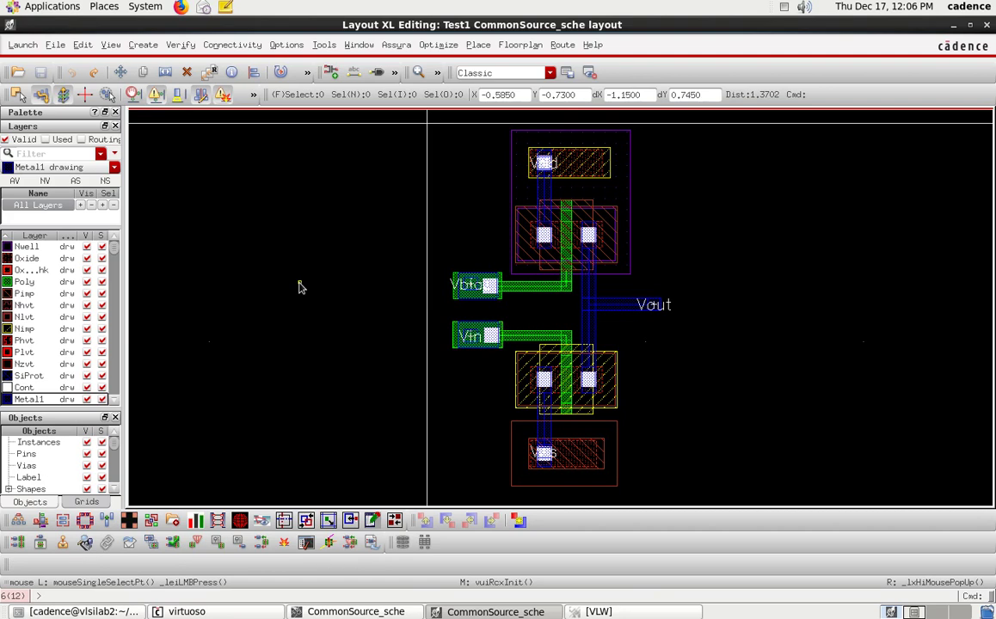
click(54, 45)
click(76, 80)
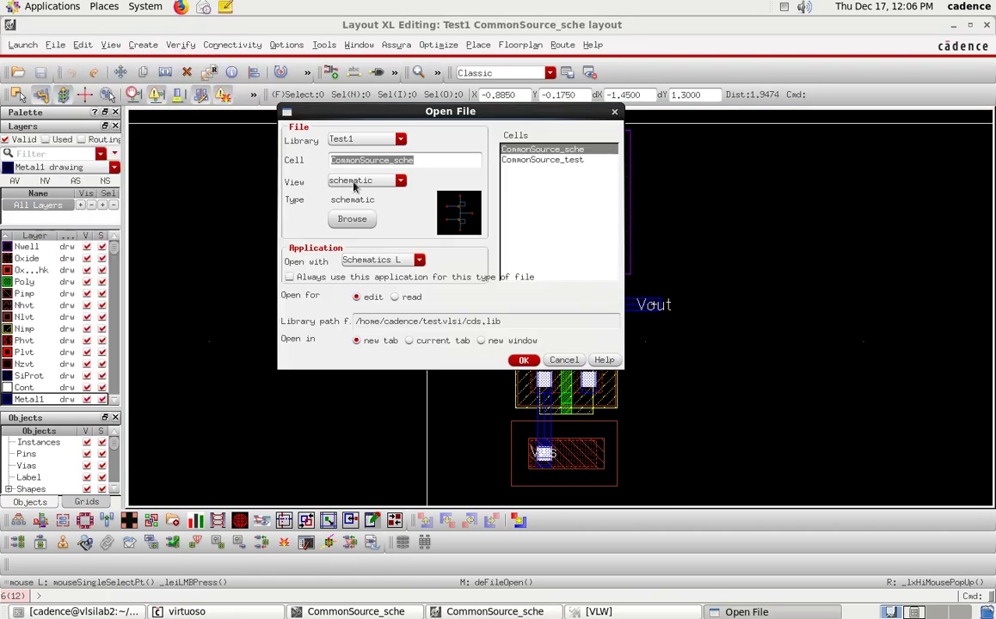
click(401, 182)
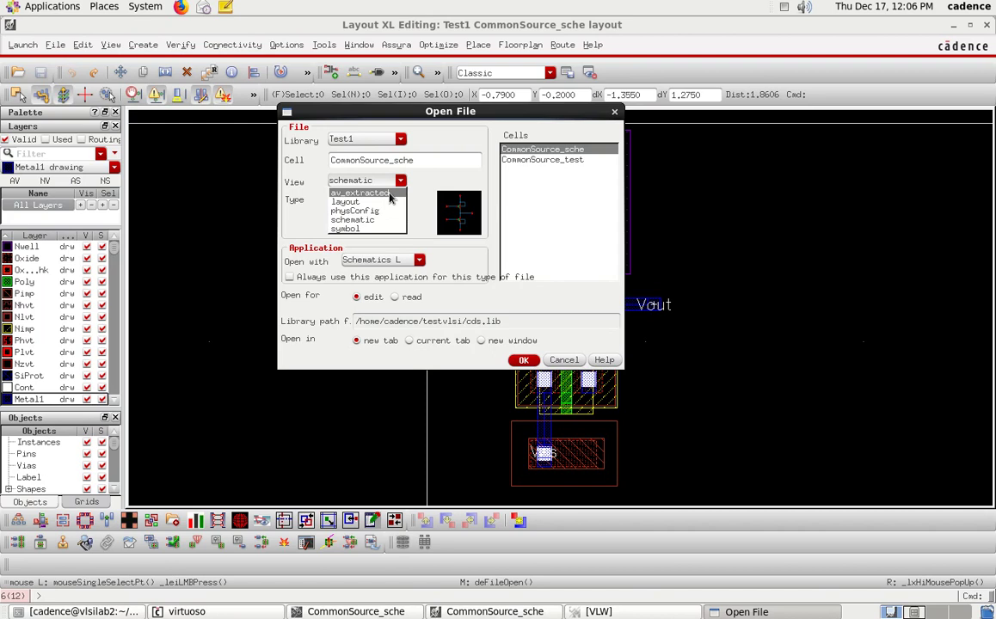
click(389, 194)
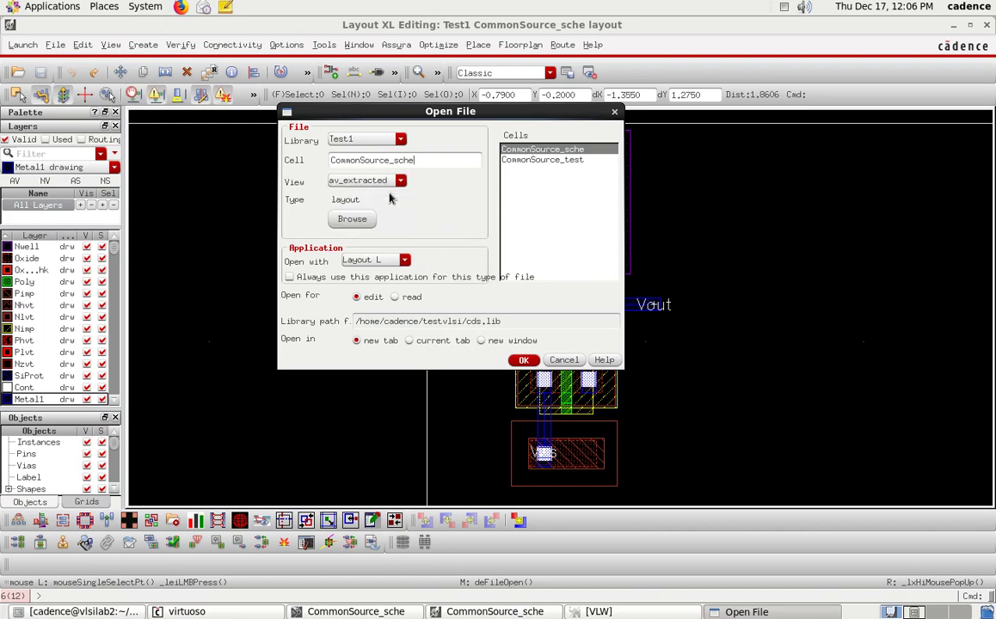
click(529, 362)
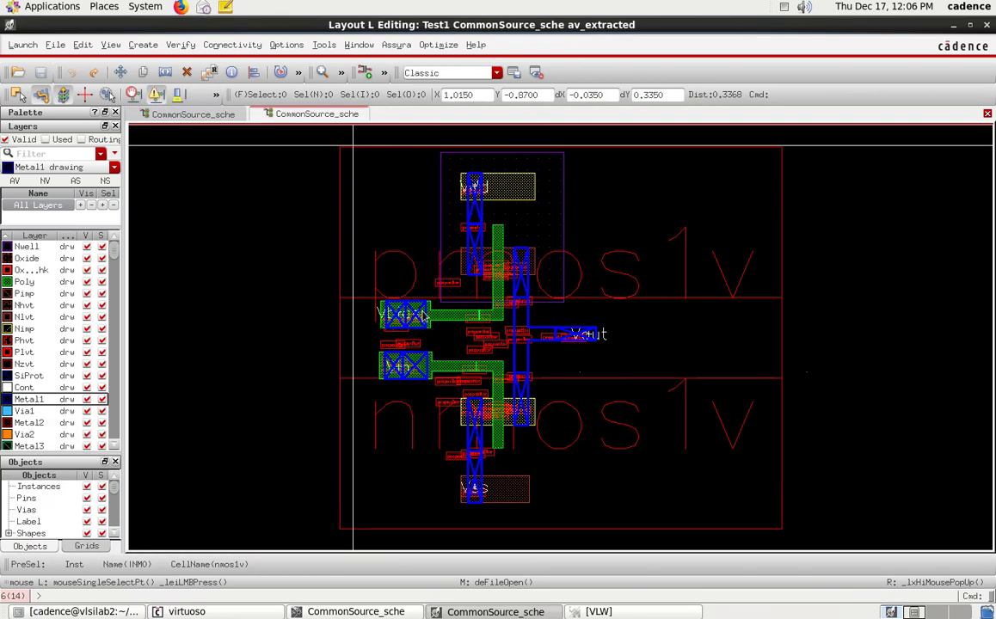
Show all hierarchy levels with Shift+F and zoom around the extracted parasitics.
key(shift)
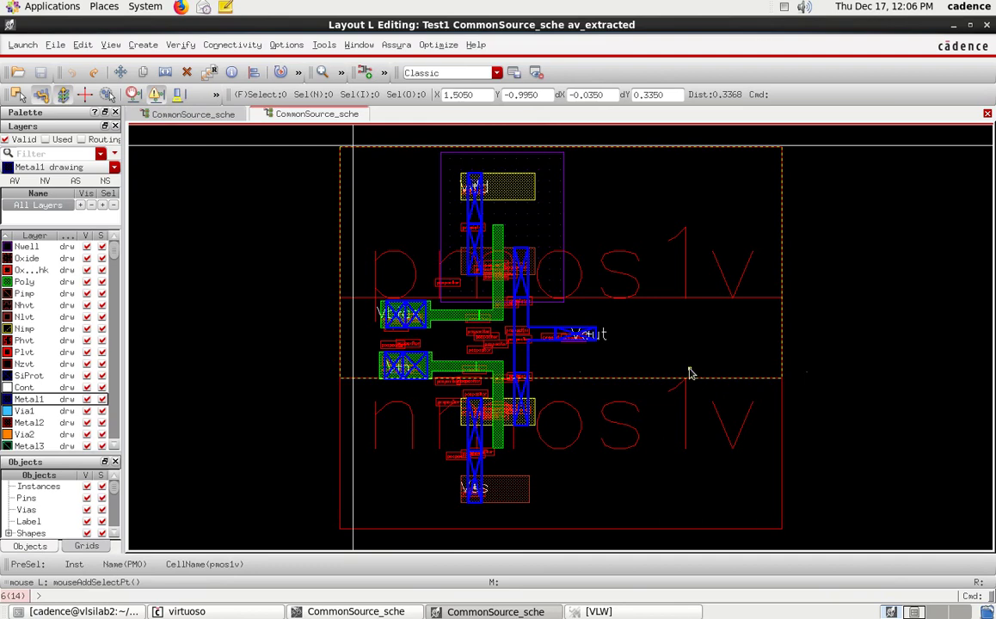
key(shift+f)
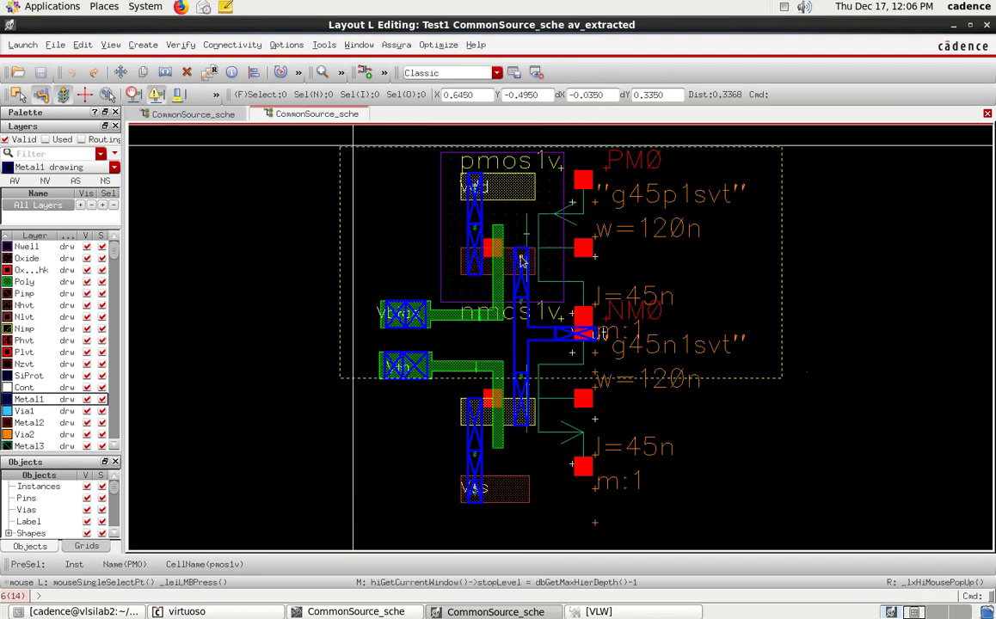
ctrl+scroll(516, 346, up, 2)
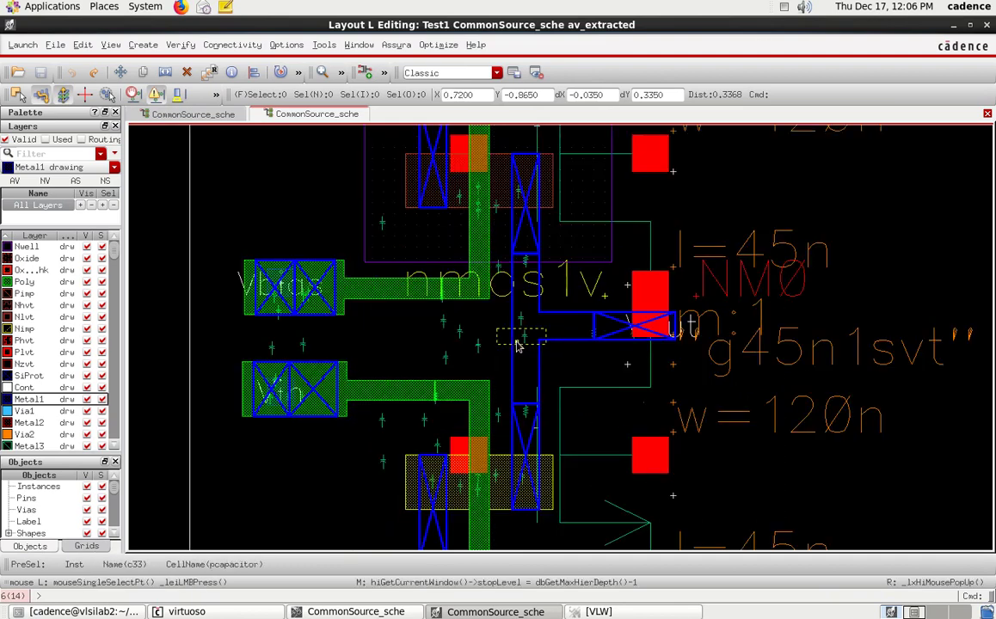
ctrl+scroll(517, 346, up, 2)
ctrl+scroll(409, 165, down, 3)
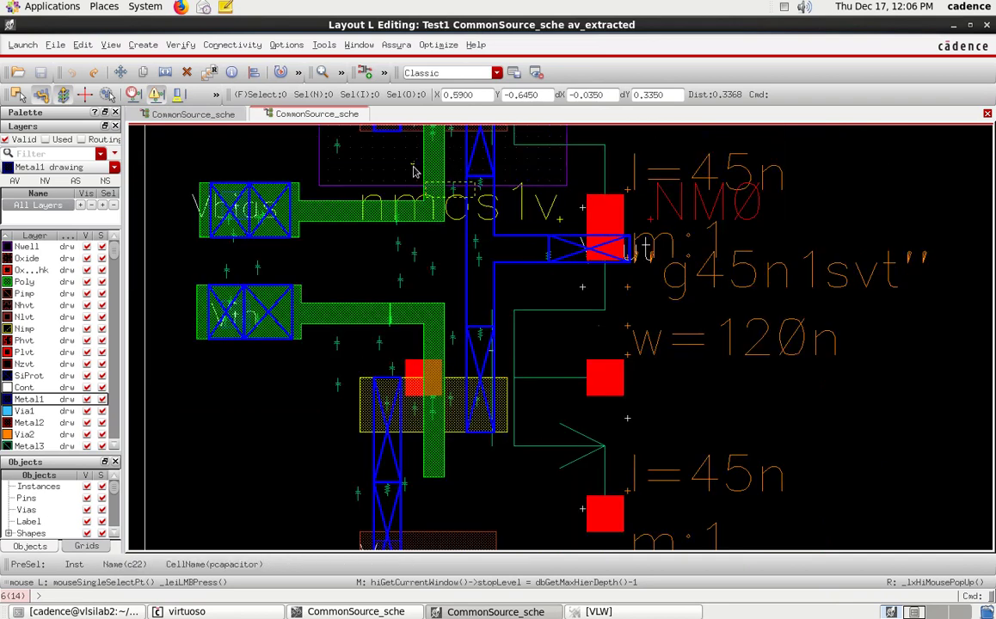
ctrl+scroll(409, 165, up, 4)
ctrl+scroll(410, 165, down, 2)
ctrl+scroll(628, 353, up, 3)
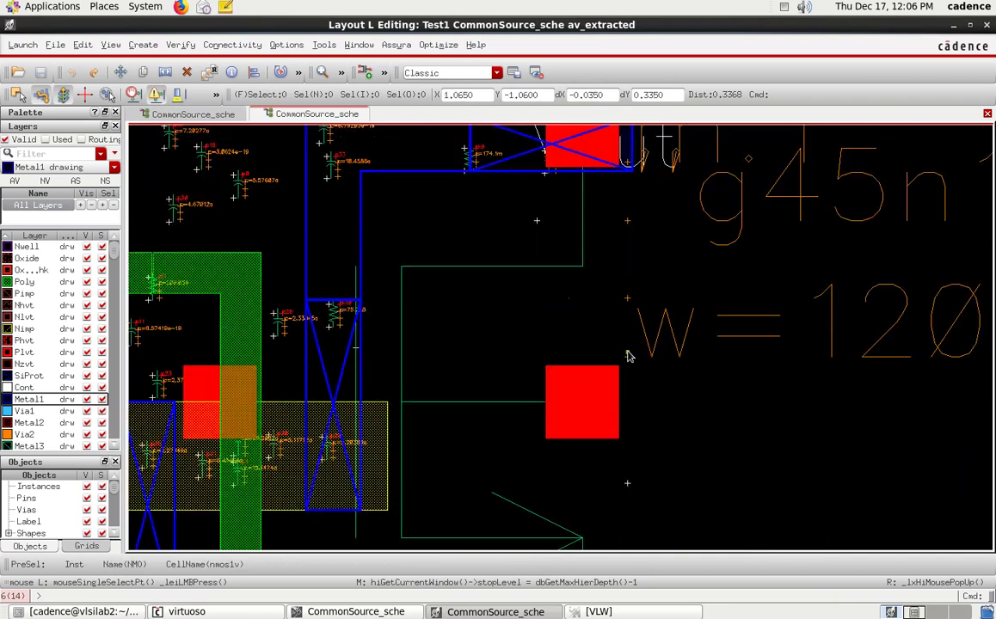
ctrl+scroll(628, 353, down, 3)
ctrl+scroll(355, 400, up, 3)
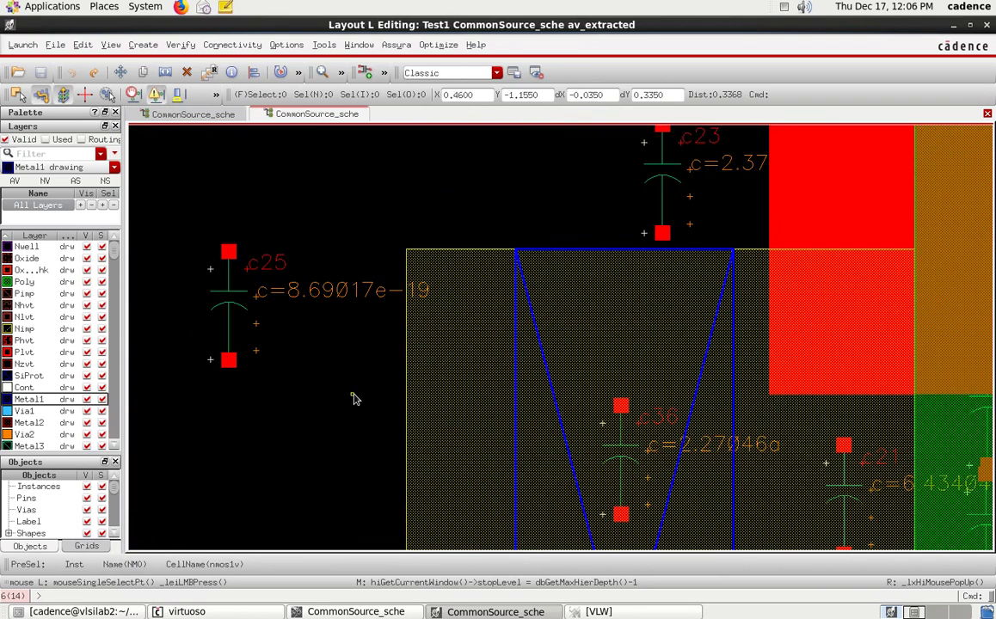
ctrl+scroll(367, 402, down, 2)
ctrl+scroll(367, 403, up, 2)
ctrl+scroll(418, 438, down, 5)
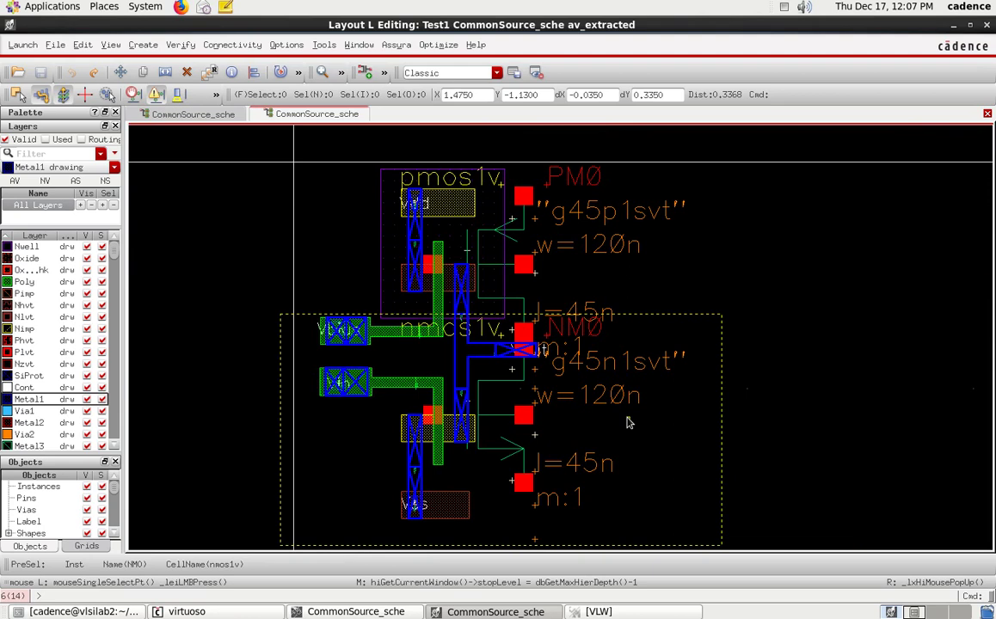
Close the layer visibility window and the av_extracted tab, then minimize the Layout XL window.
click(599, 612)
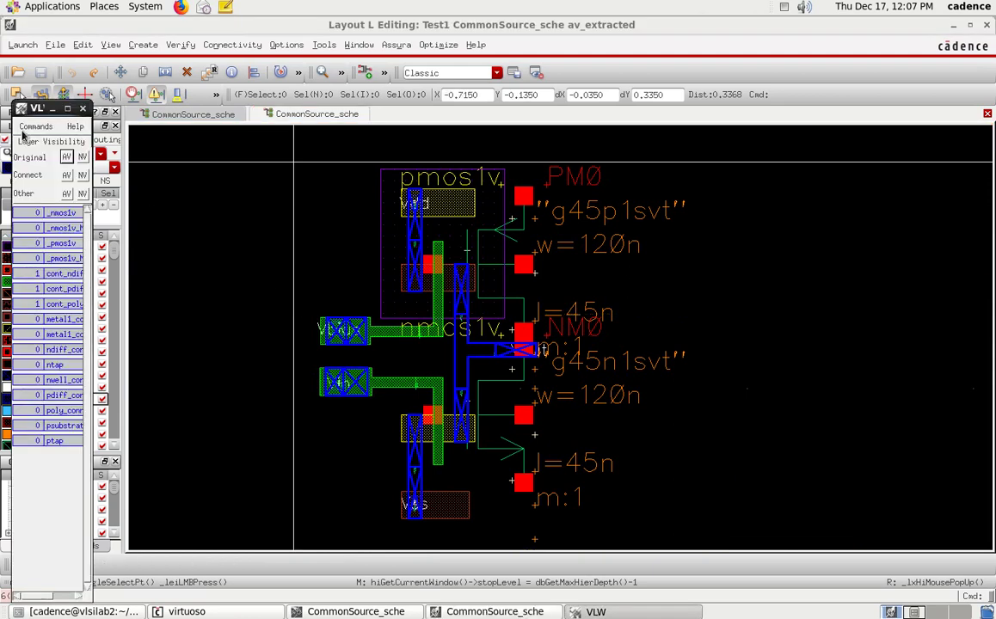
click(35, 127)
click(39, 191)
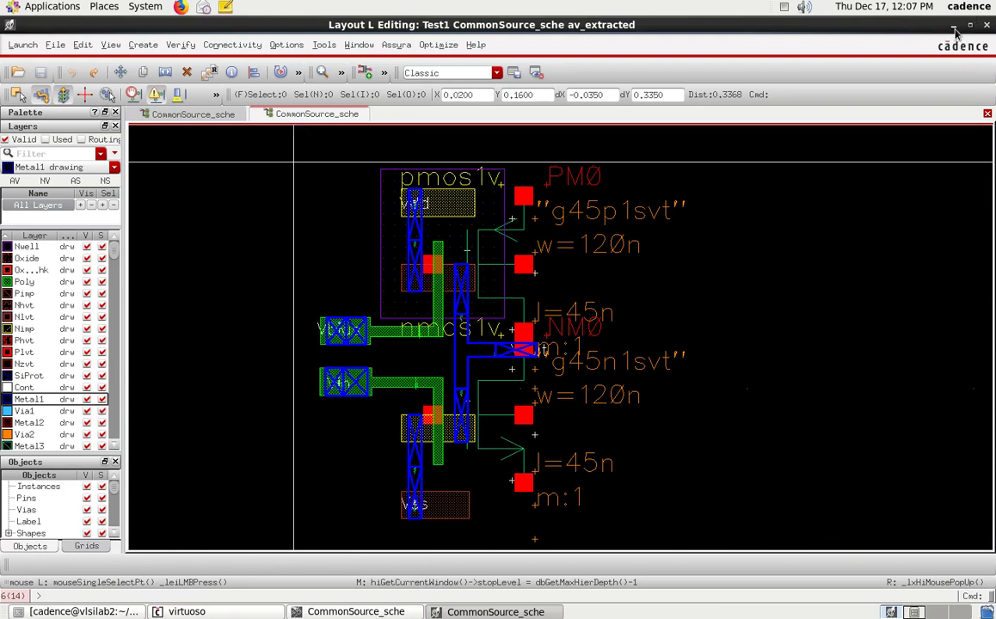
right_click(346, 122)
click(360, 126)
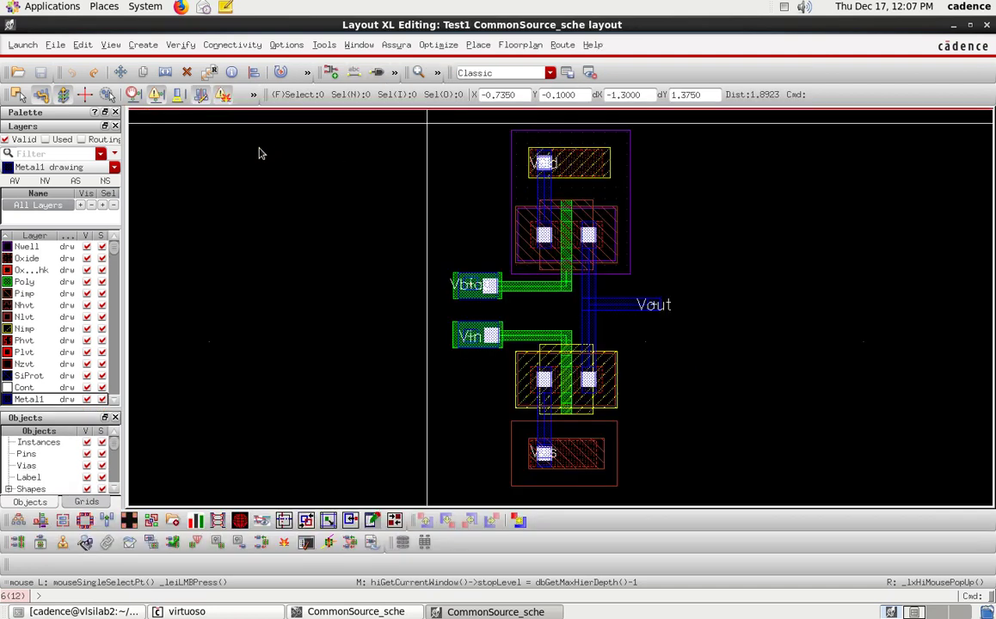
click(952, 24)
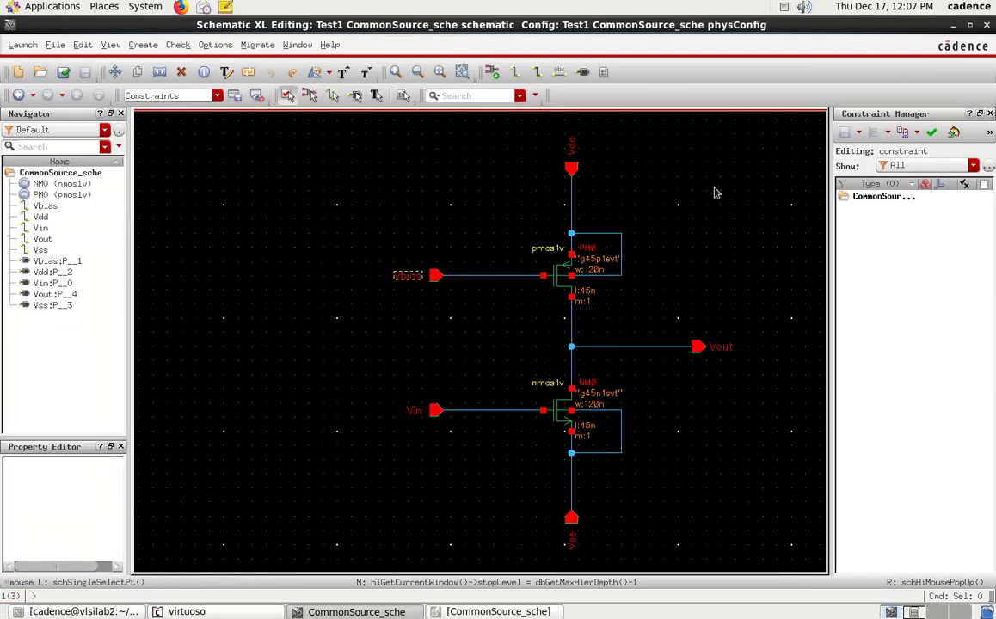
Minimize the Schematic XL window, move the CDS.log window up, and open its File > New menu.
click(953, 24)
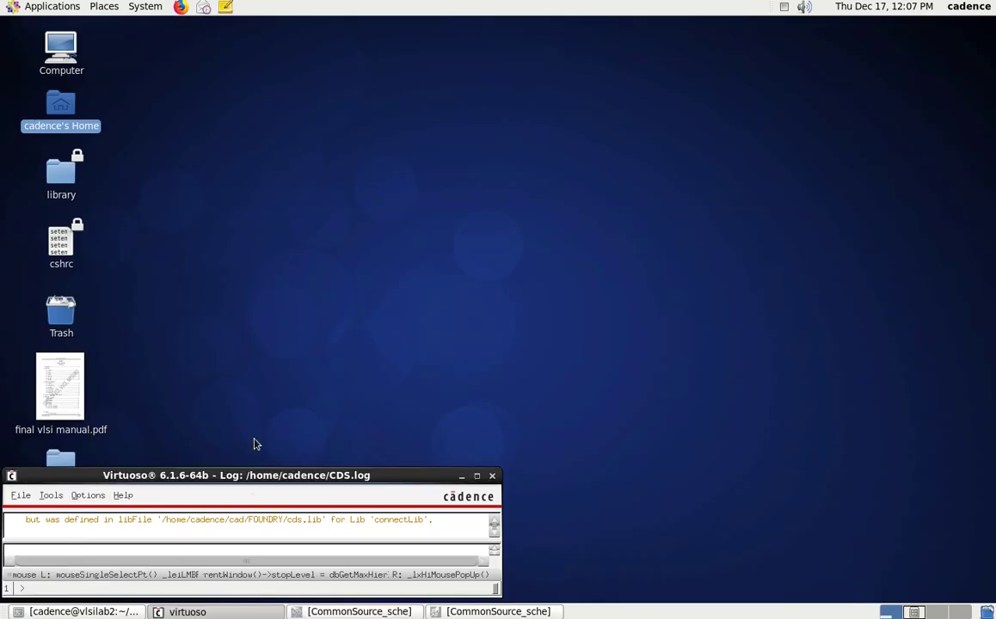
drag(212, 472, 336, 182)
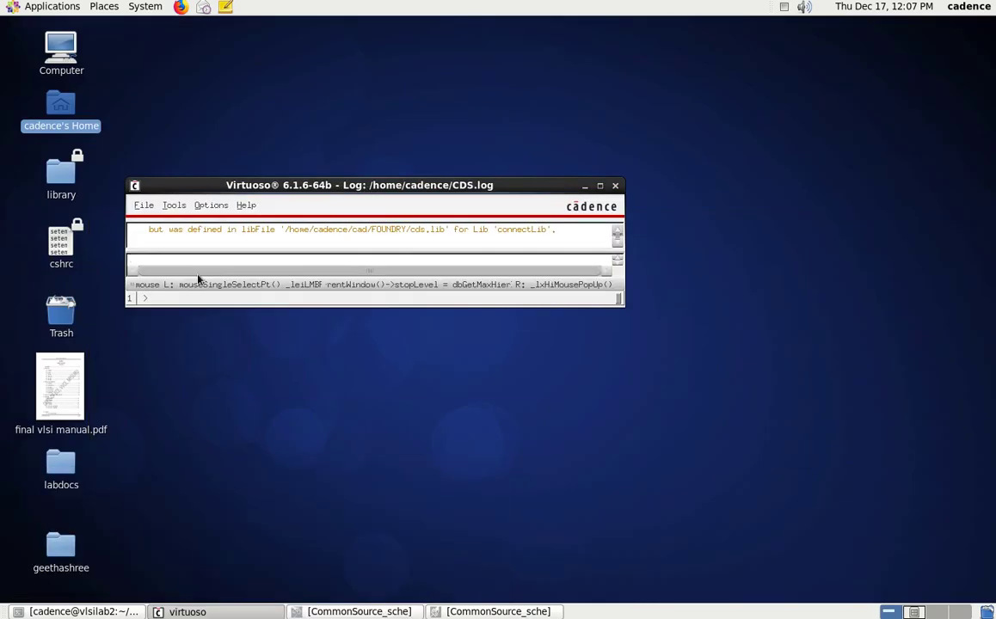
click(145, 206)
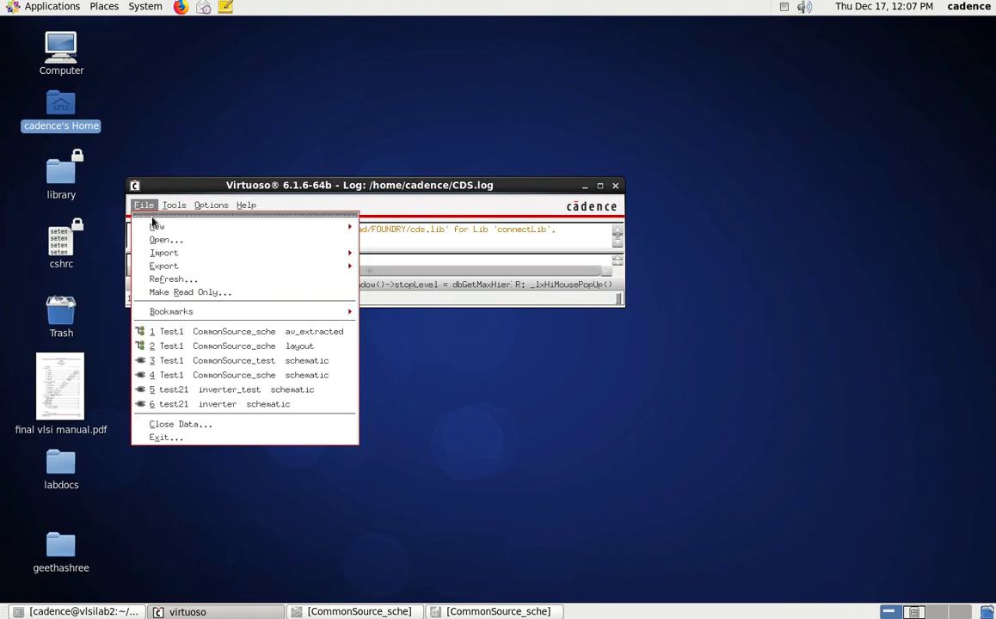
mouse_move(176, 226)
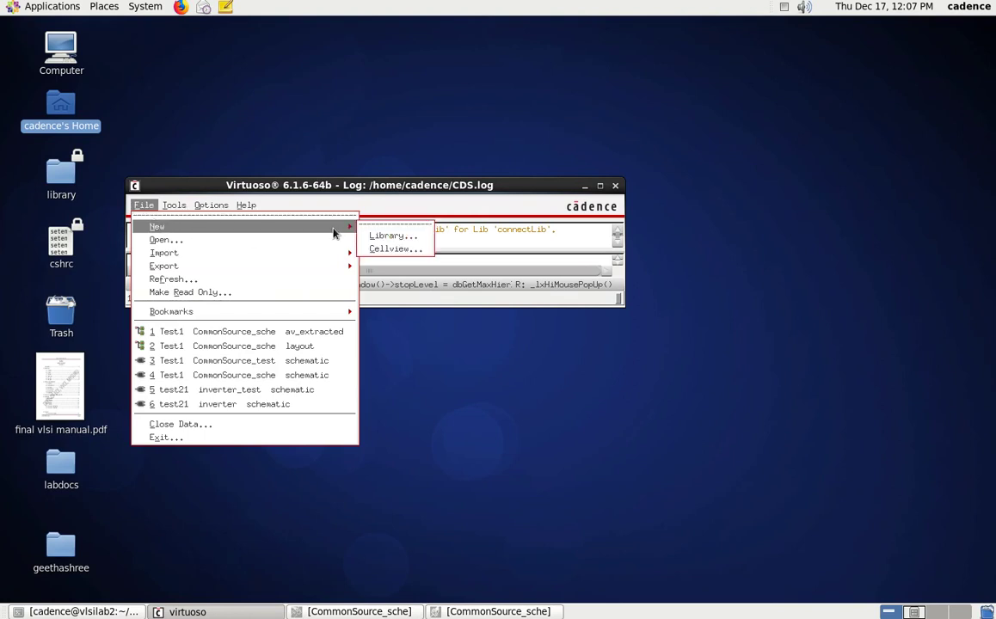
Create a new config-type cellview named CommonSource_test in library Test1.
click(413, 251)
drag(462, 193, 537, 137)
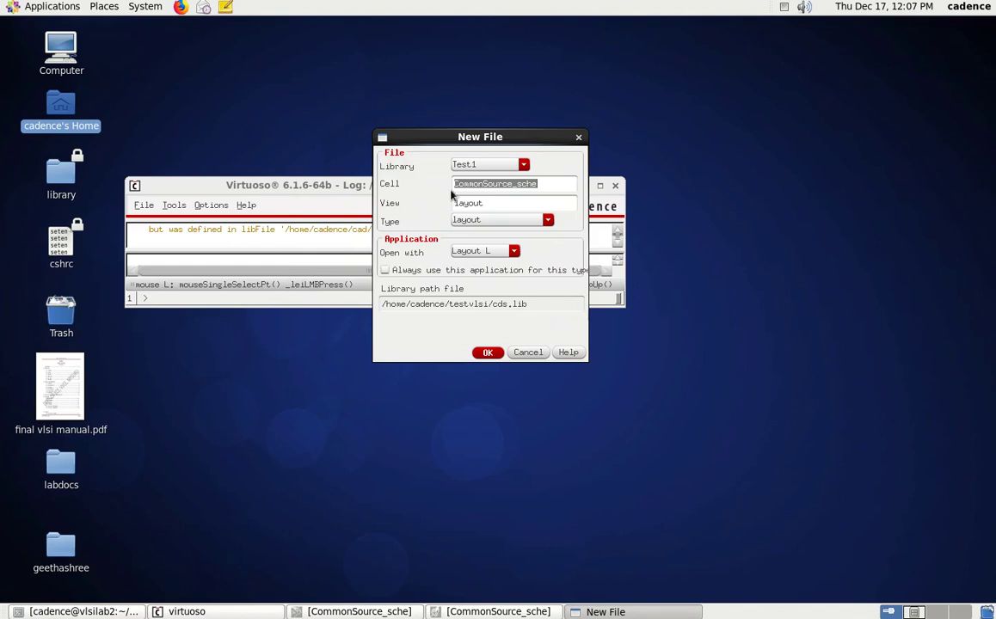
click(554, 188)
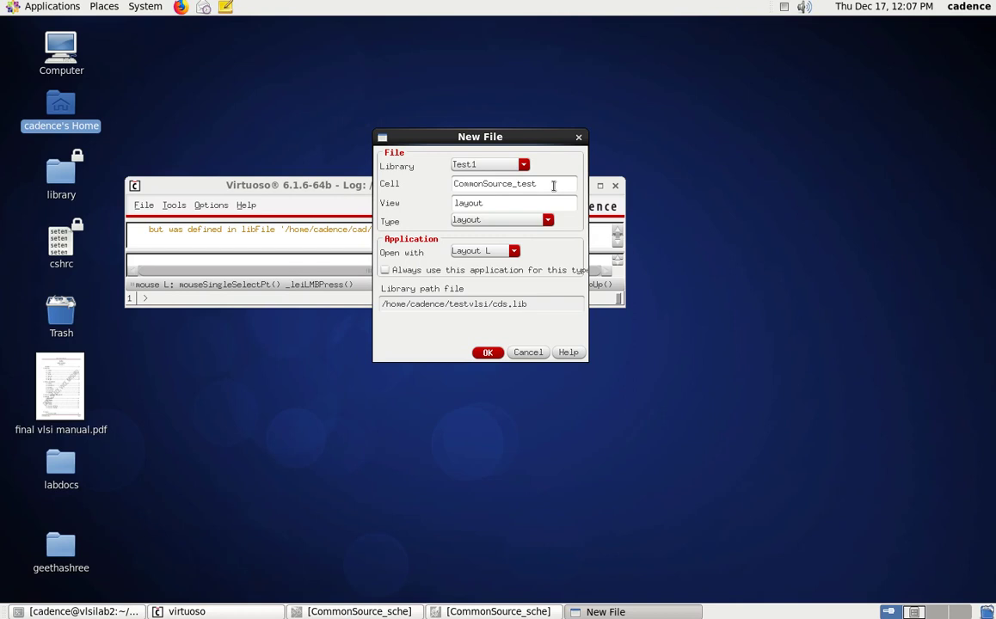
drag(460, 183, 542, 184)
click(545, 184)
click(547, 220)
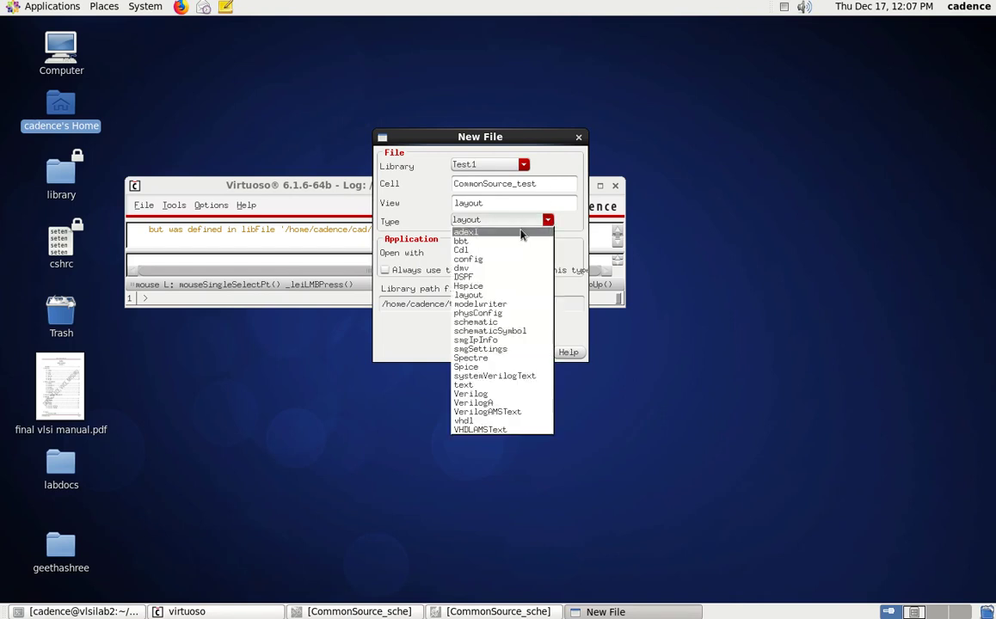
click(495, 260)
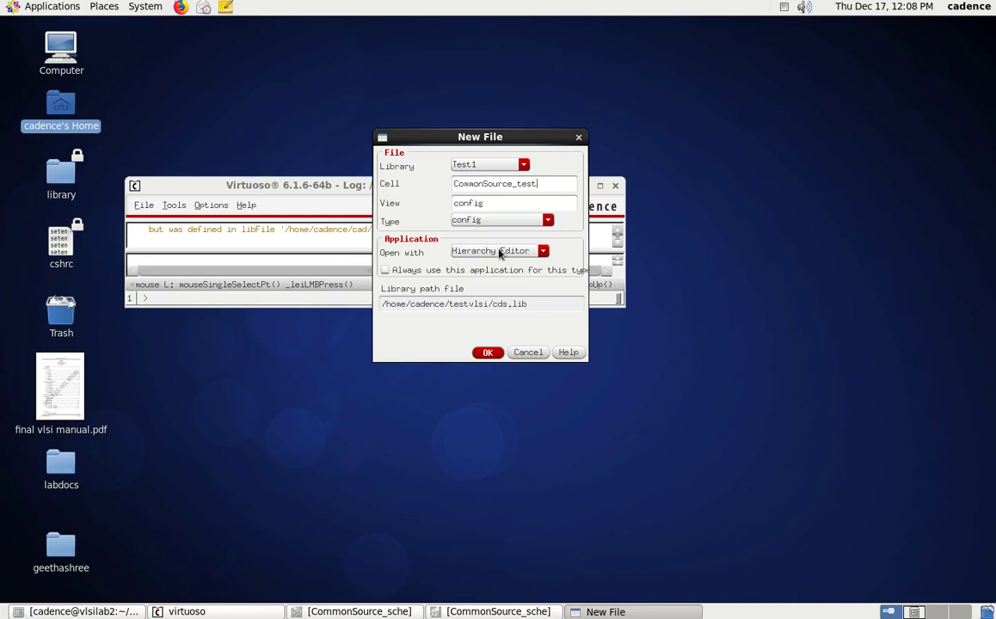
click(489, 352)
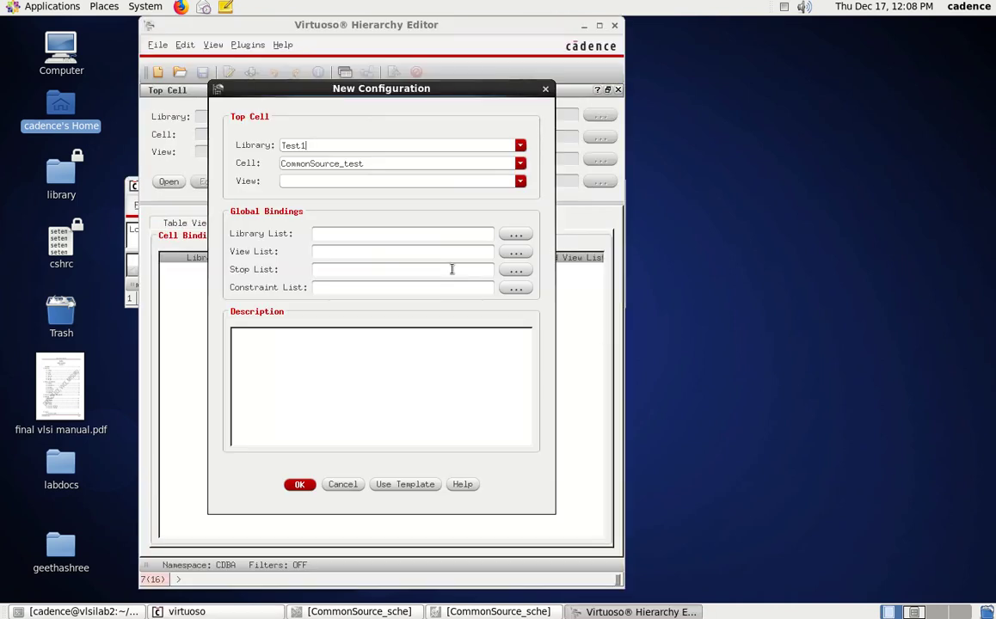
Fill the new configuration from the spectre template, with schematic as the top cell view.
click(403, 486)
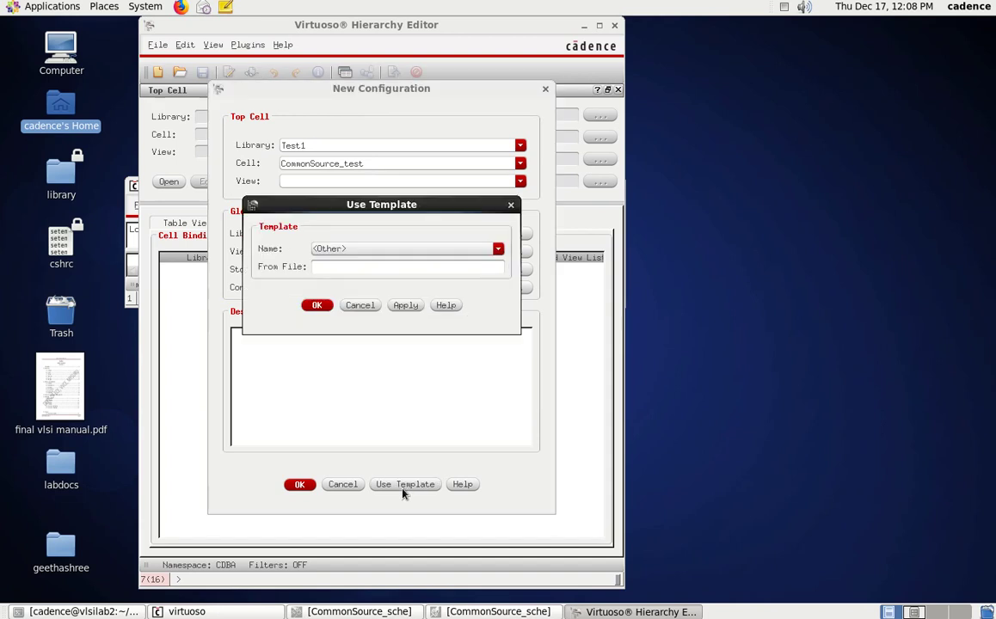
click(498, 248)
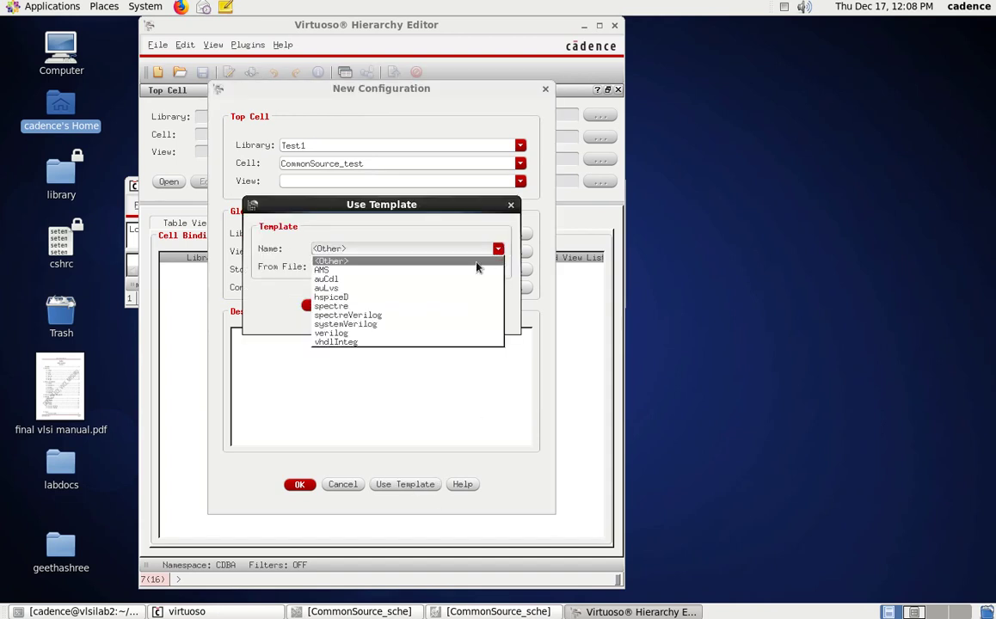
click(432, 306)
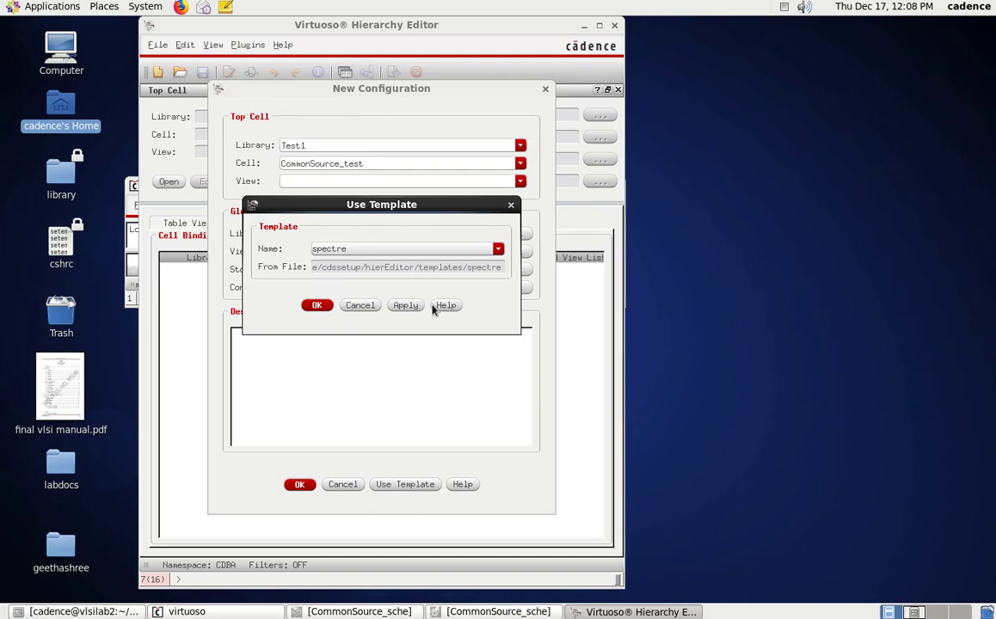
click(316, 307)
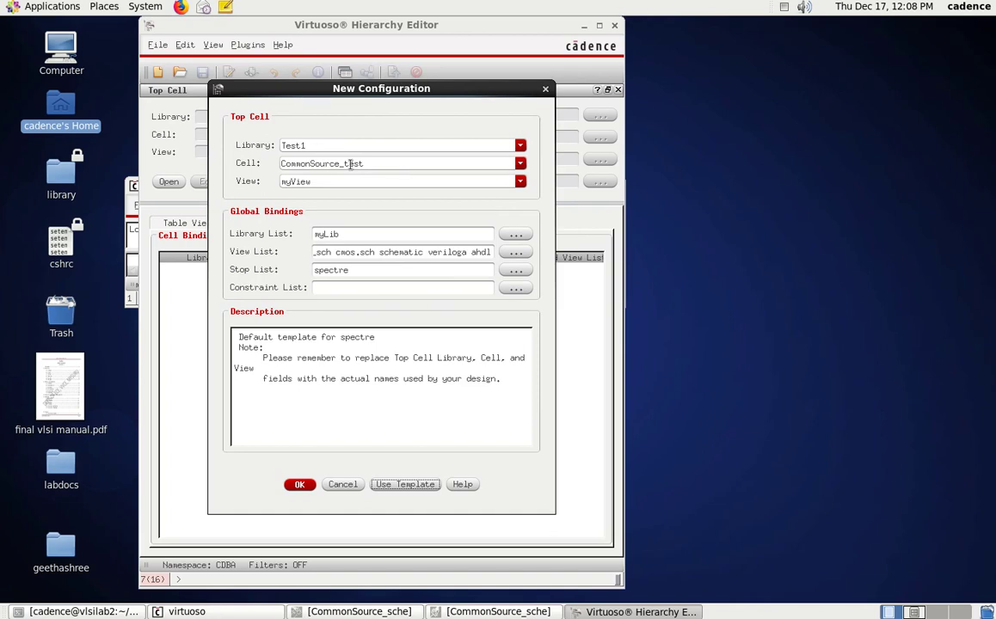
click(388, 165)
click(520, 182)
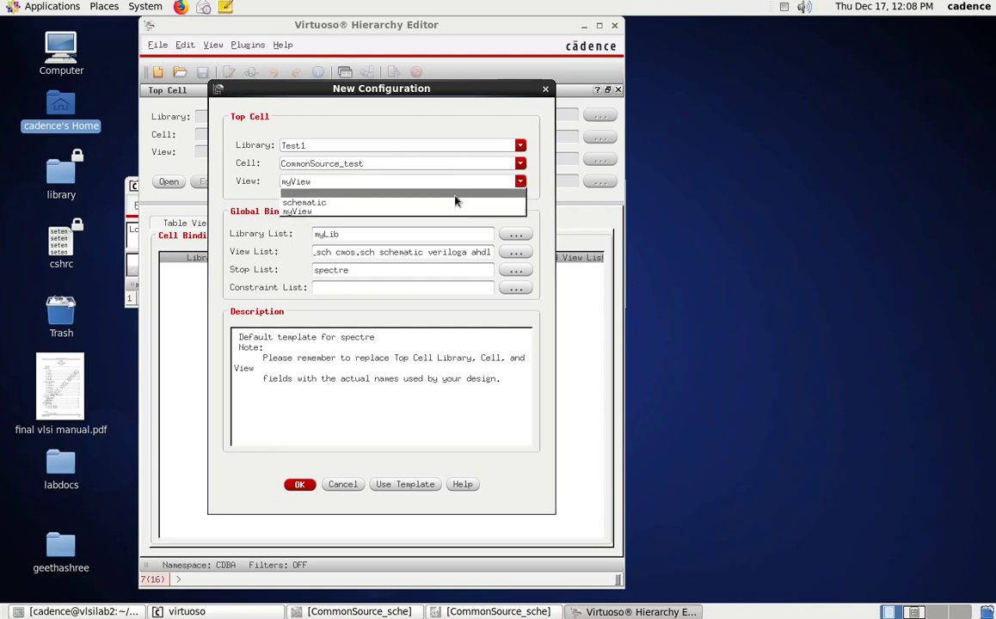
click(391, 203)
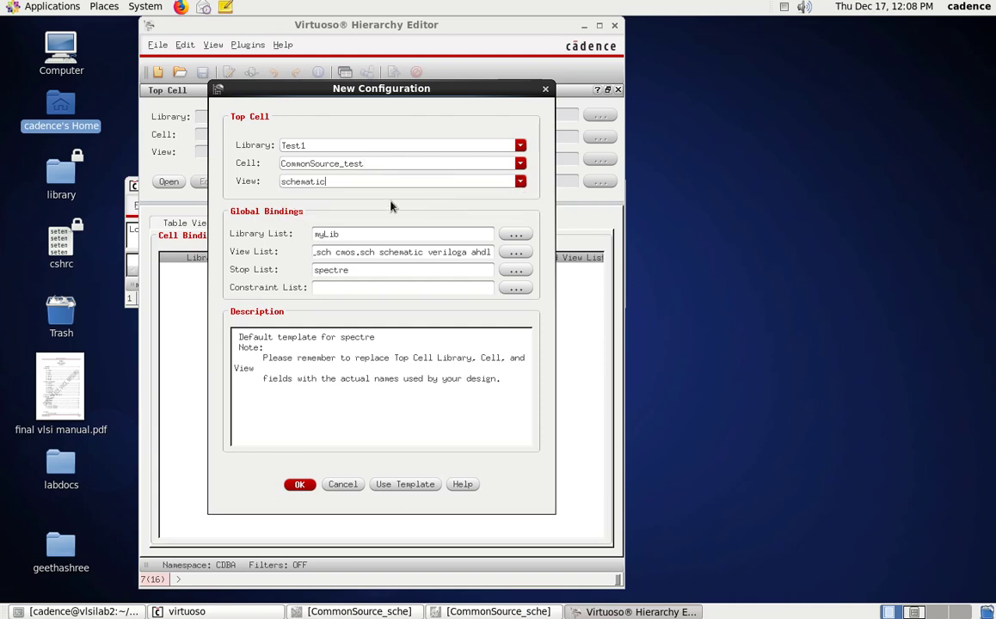
click(298, 485)
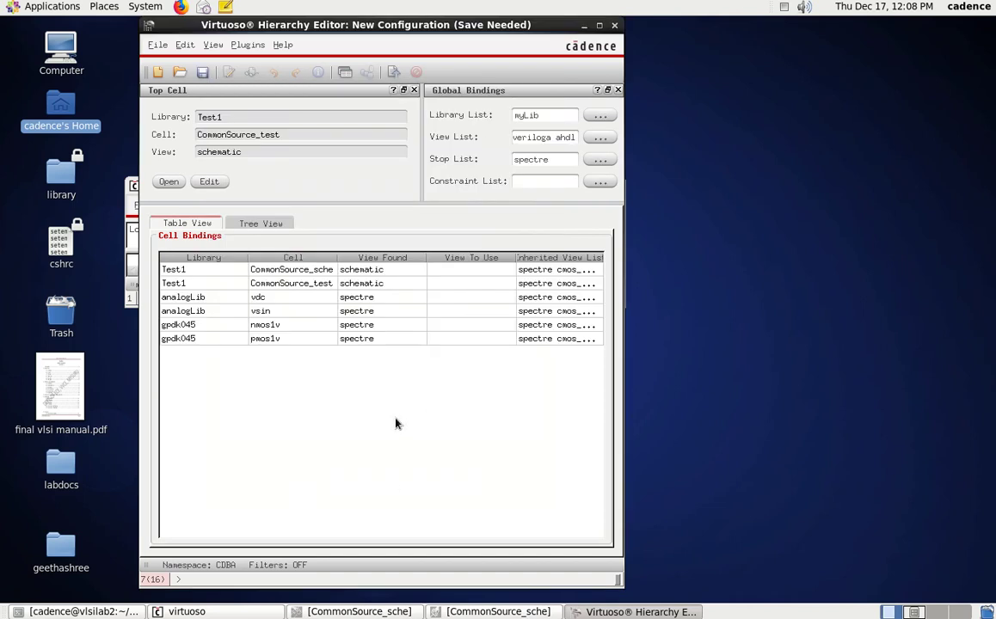
Set CommonSource_sche's View To Use to av_extracted and recompute the hierarchy.
click(474, 283)
click(467, 272)
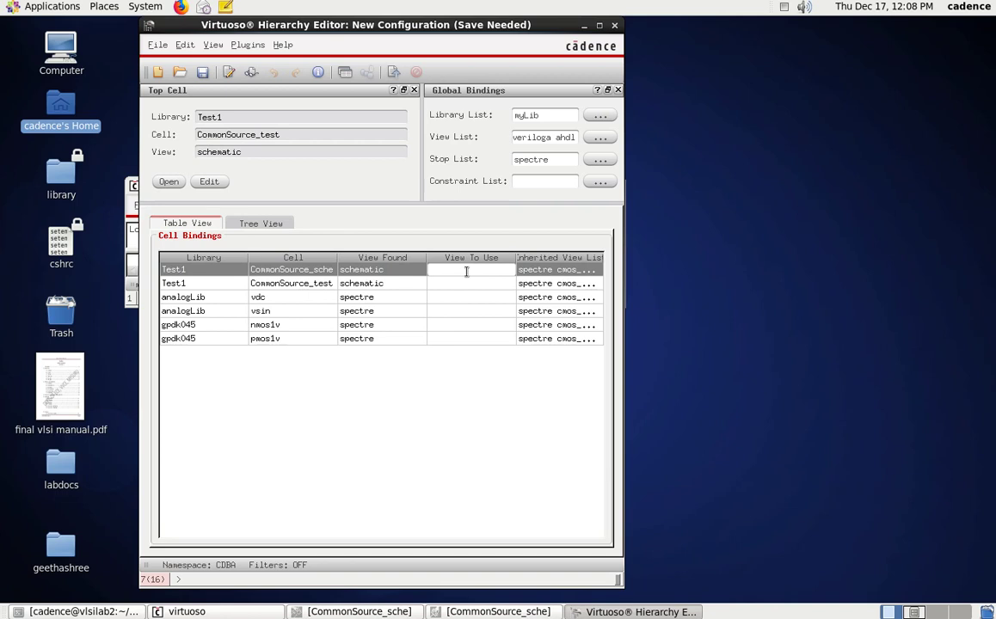
text(av_extract)
key(Return)
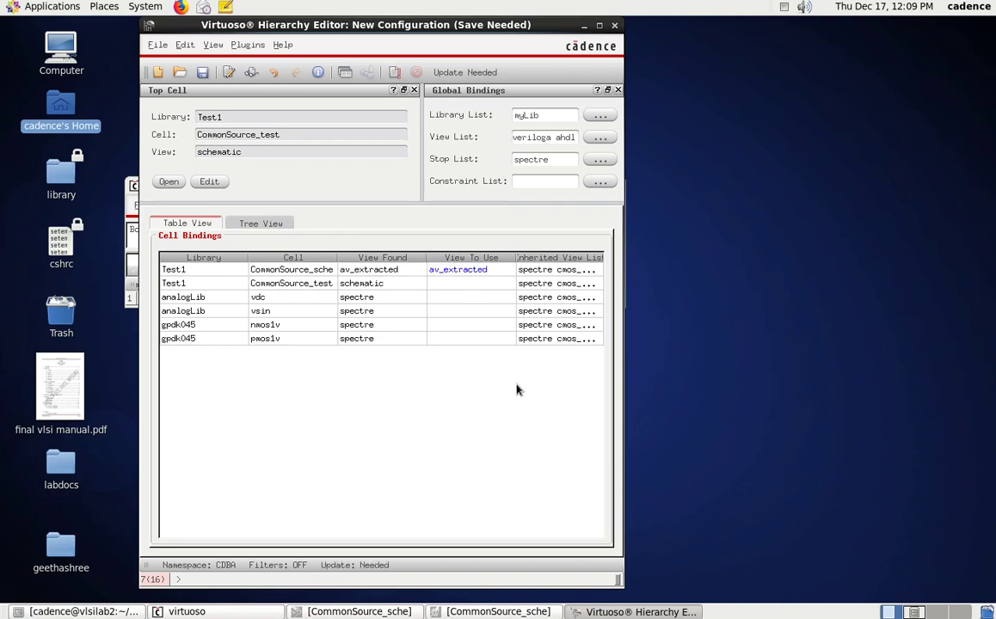
click(395, 74)
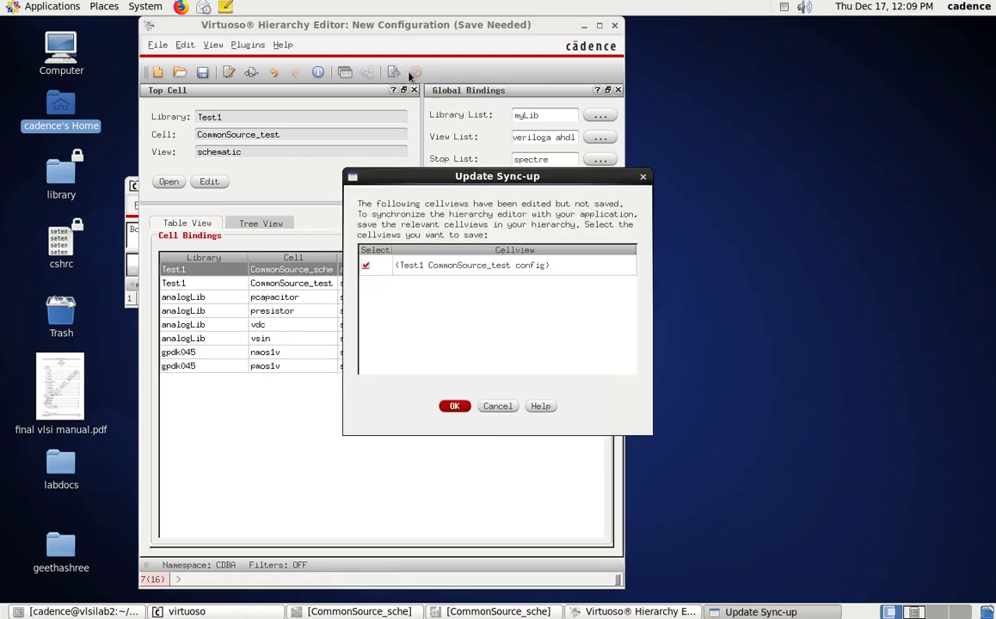
Save the CommonSource_test config, accept the sync-up update, and close the Hierarchy Editor.
click(455, 407)
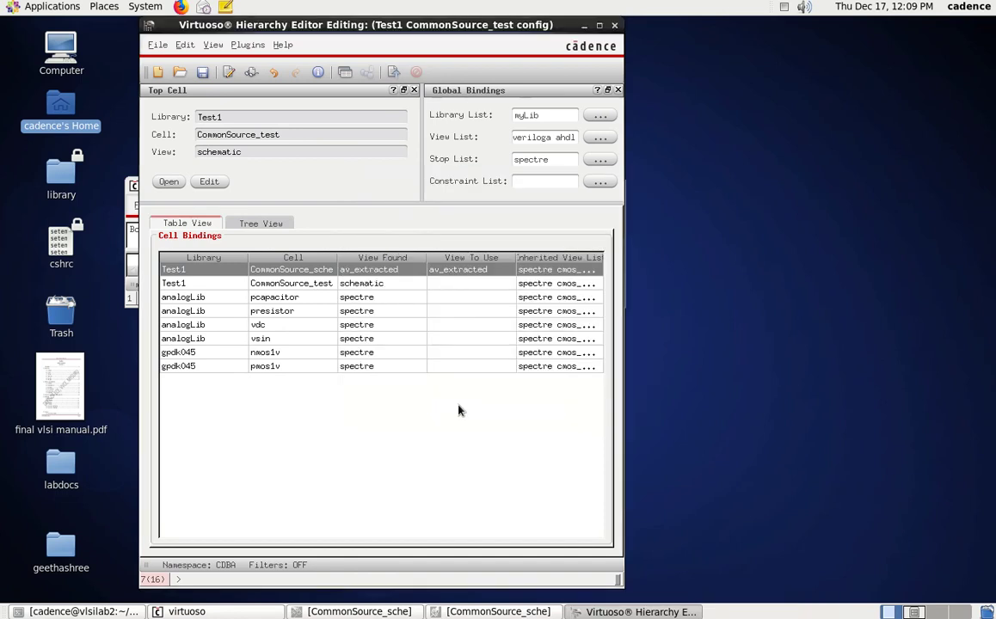
click(392, 425)
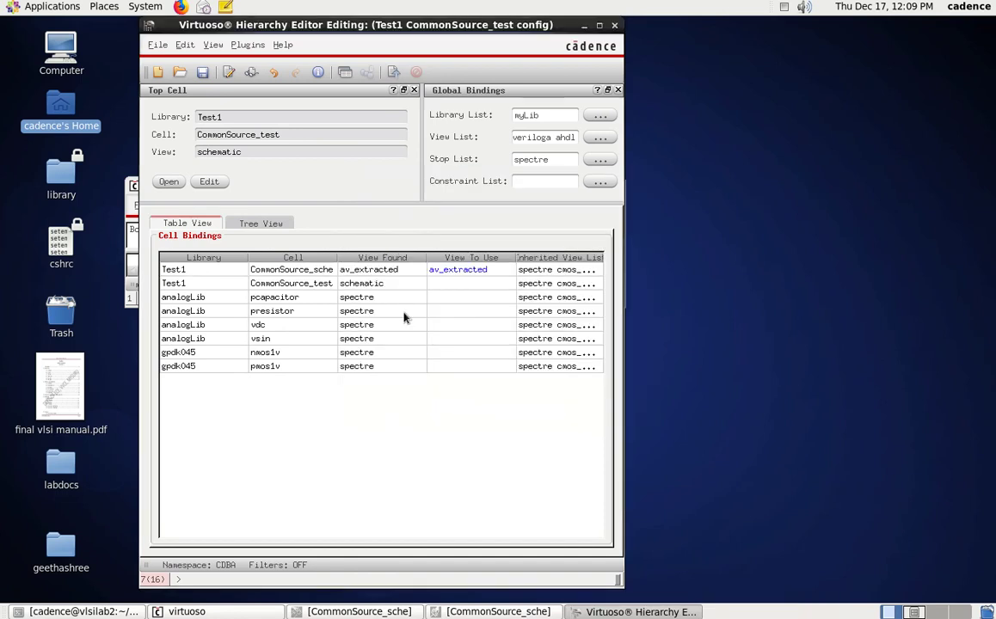
click(615, 27)
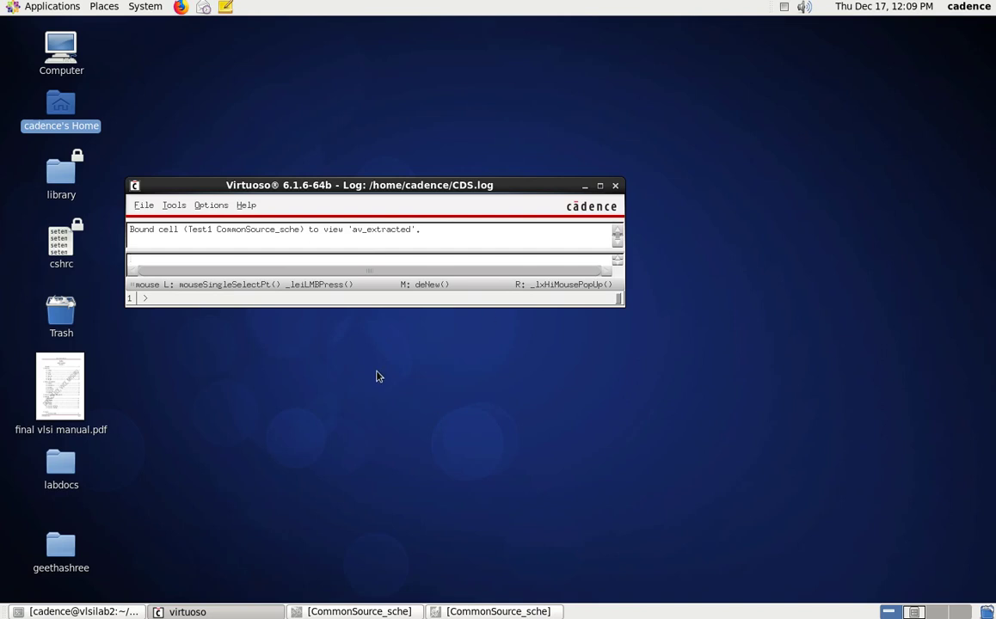
Open the Test1 CommonSource_test config, with only its top schematic editable, in a maximized window.
click(143, 209)
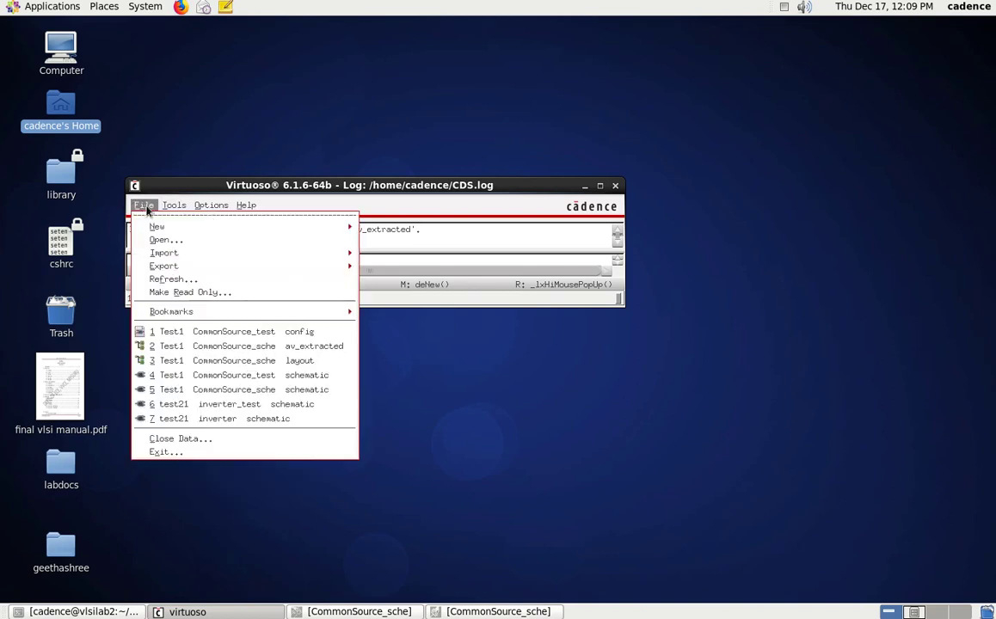
click(187, 240)
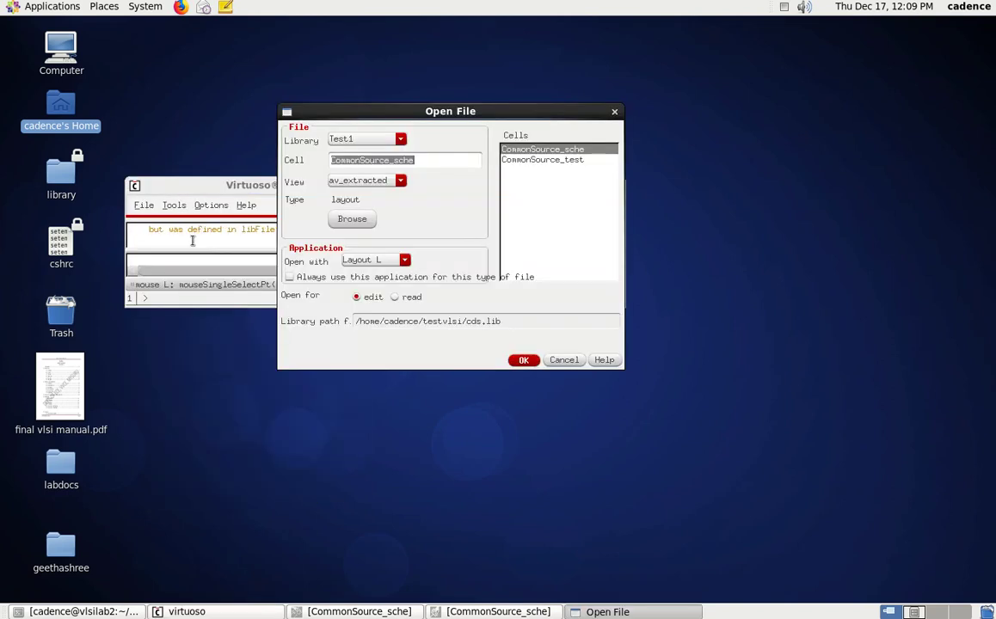
click(553, 162)
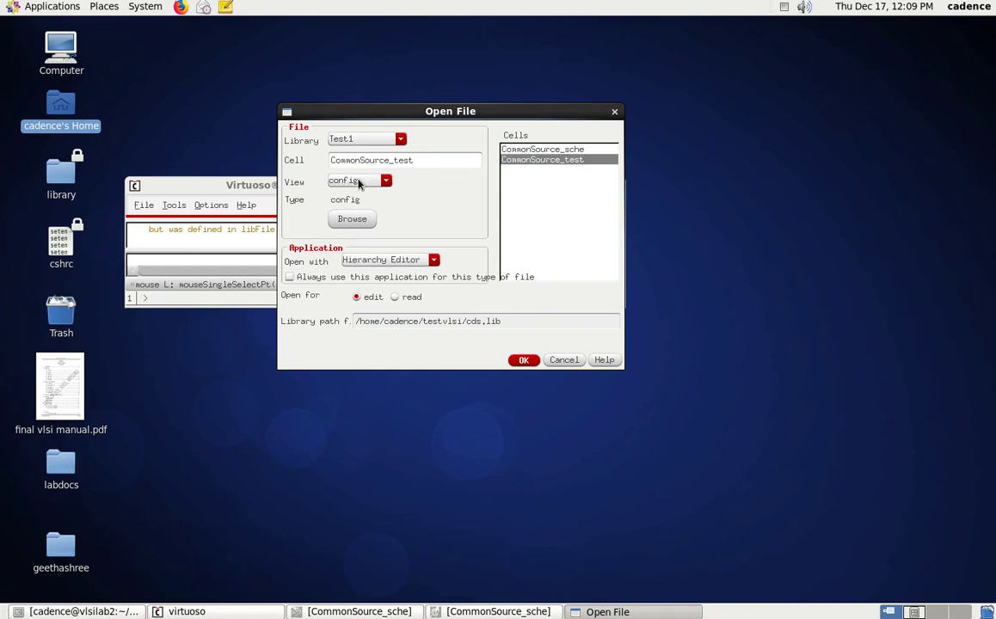
click(385, 181)
click(348, 192)
click(523, 360)
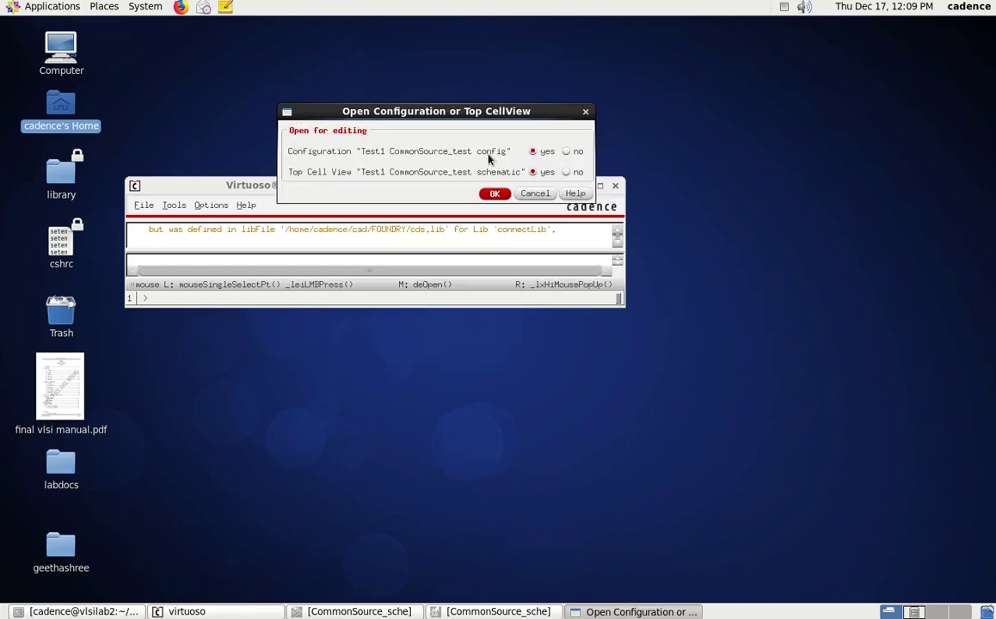
click(567, 153)
click(495, 194)
double_click(618, 30)
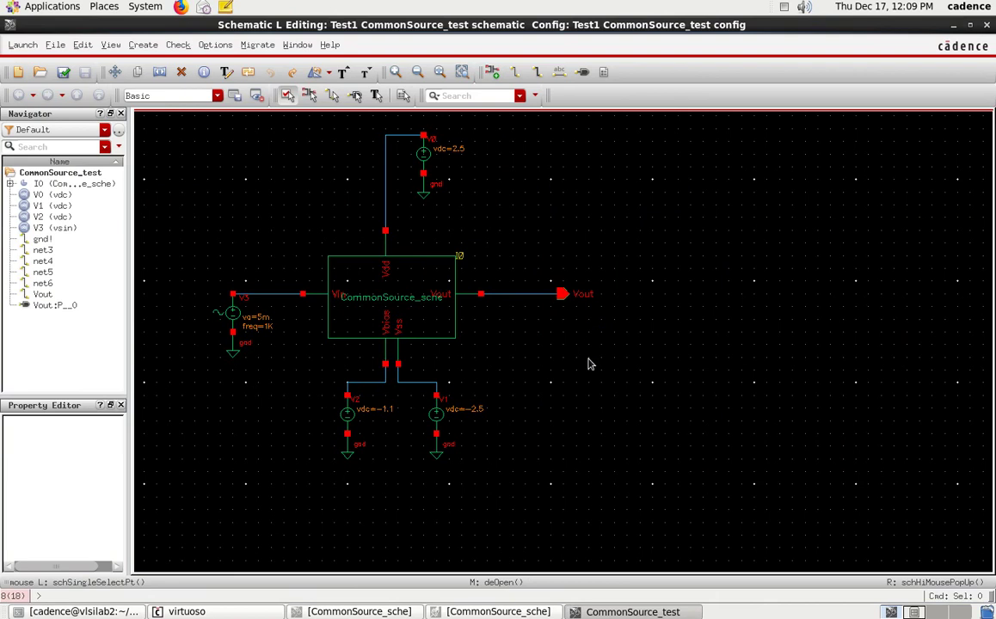
Descend read-only into instance I0's av_extracted layout, then close the layout window.
click(380, 292)
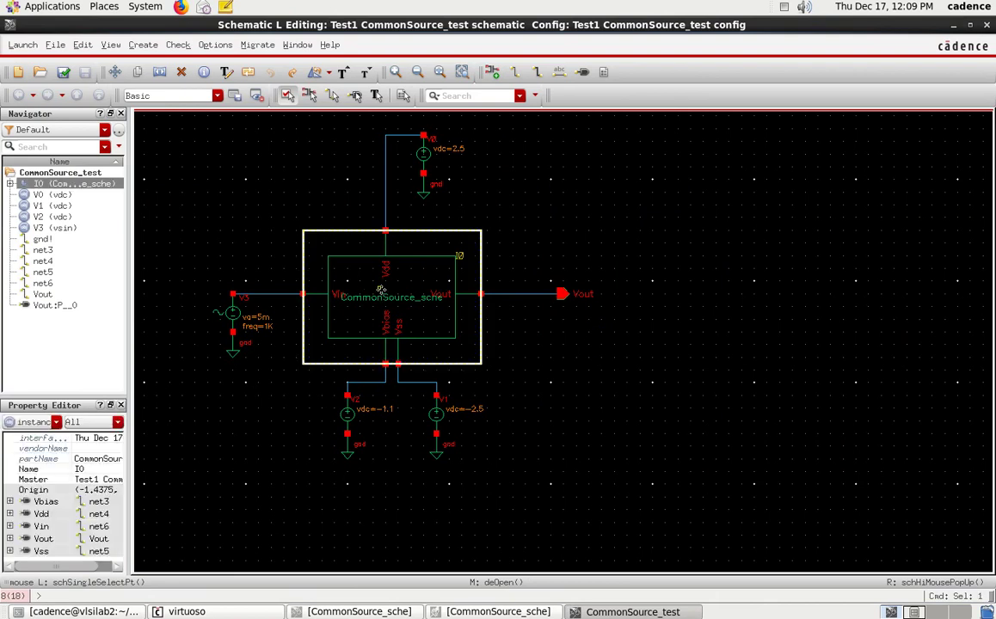
right_click(380, 291)
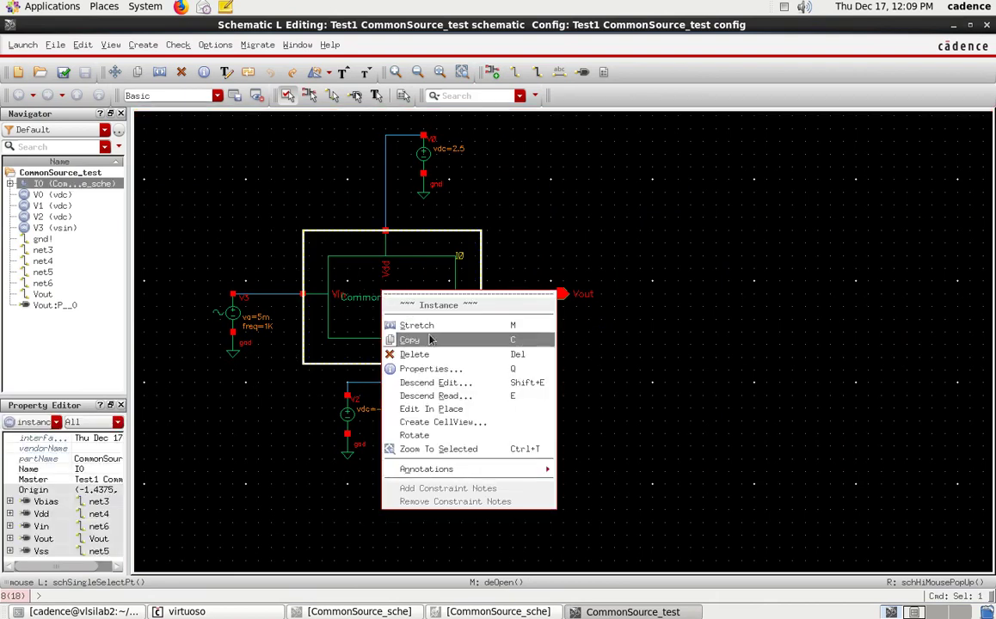
click(353, 295)
right_click(353, 295)
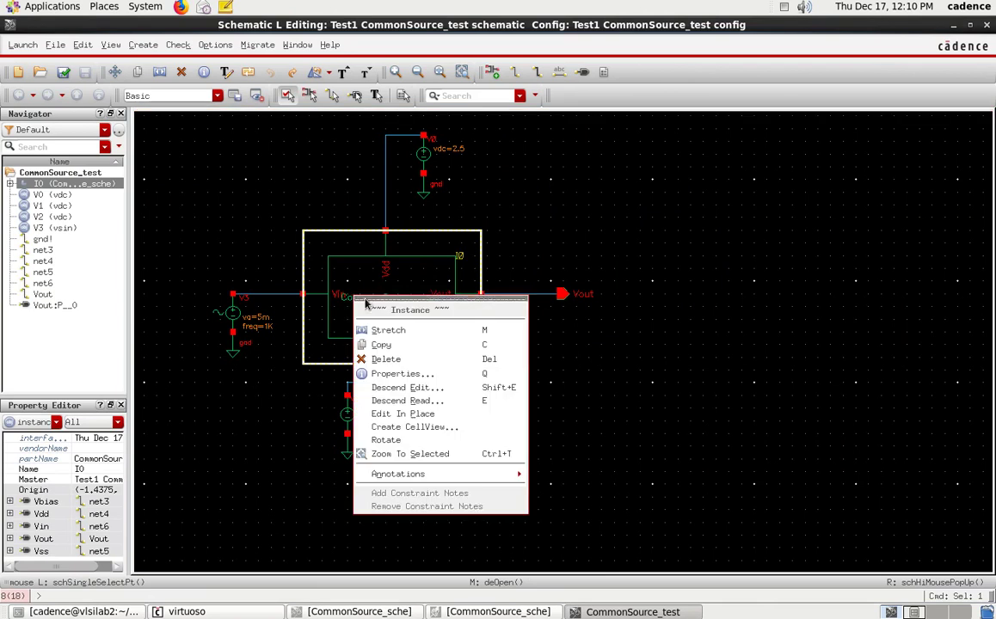
click(423, 401)
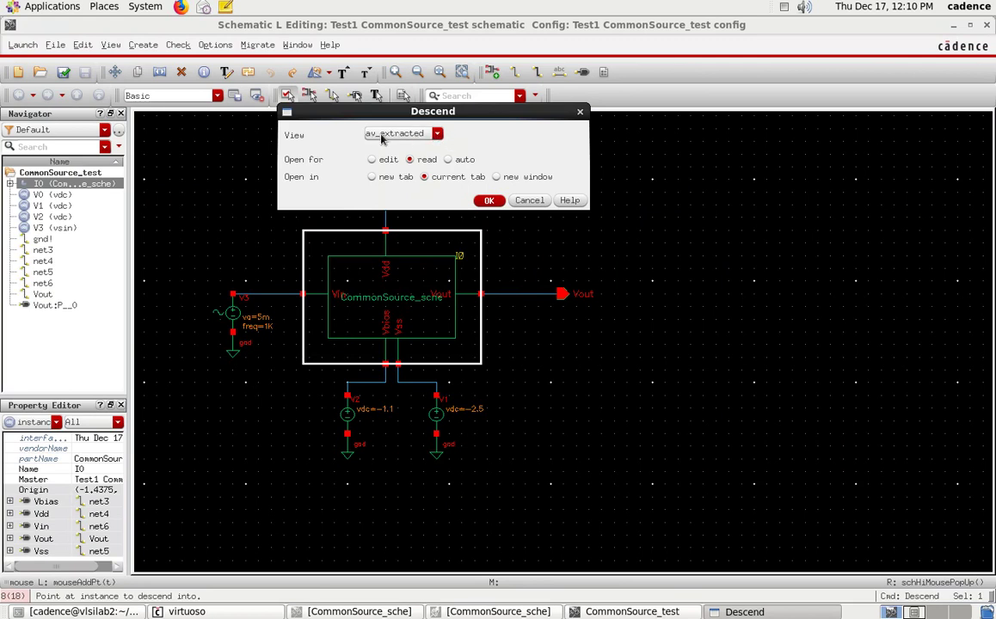
click(430, 140)
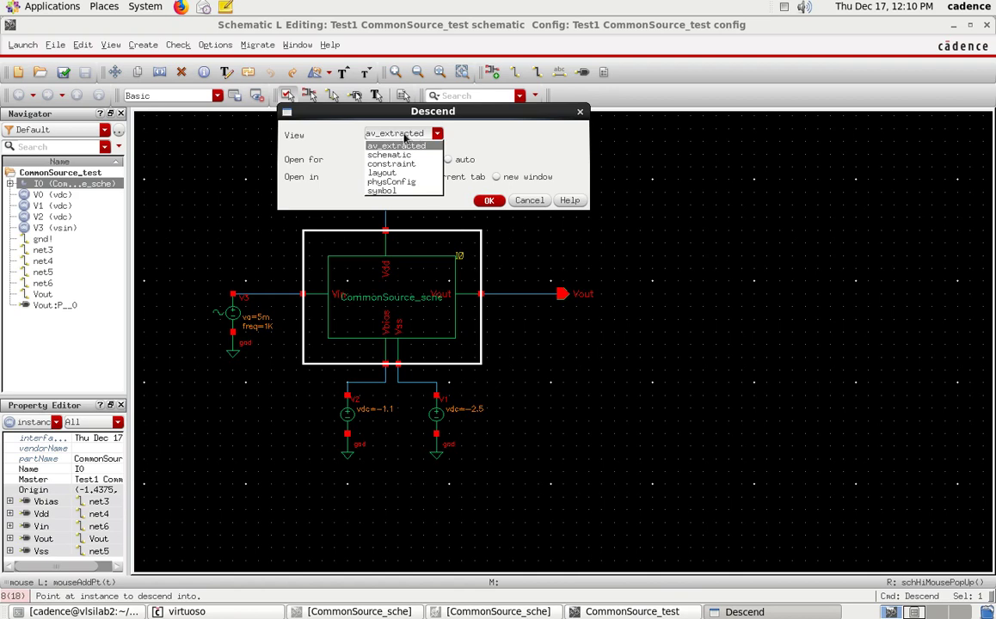
click(481, 138)
click(489, 200)
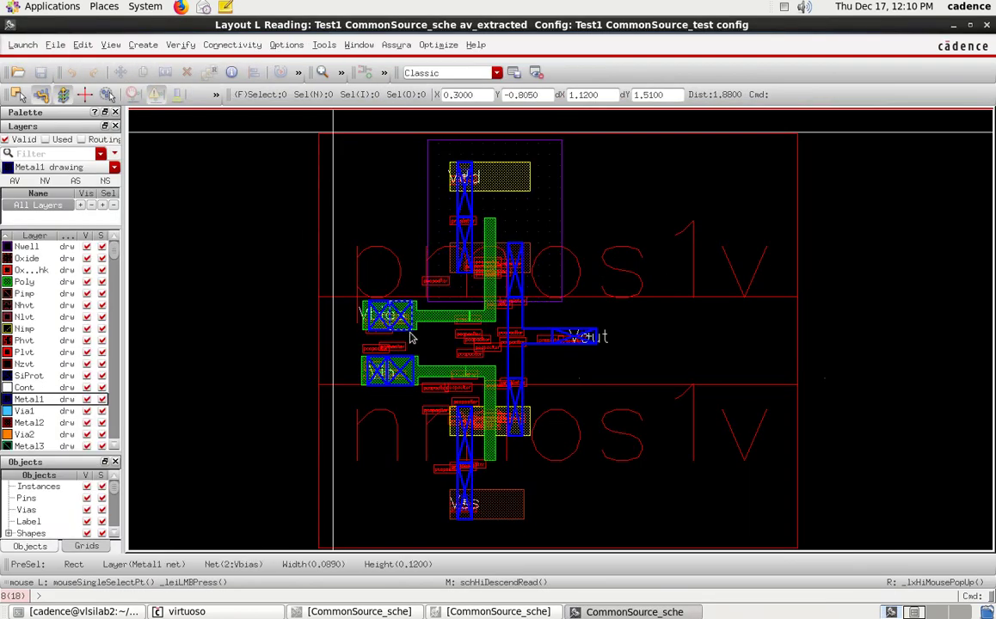
click(986, 26)
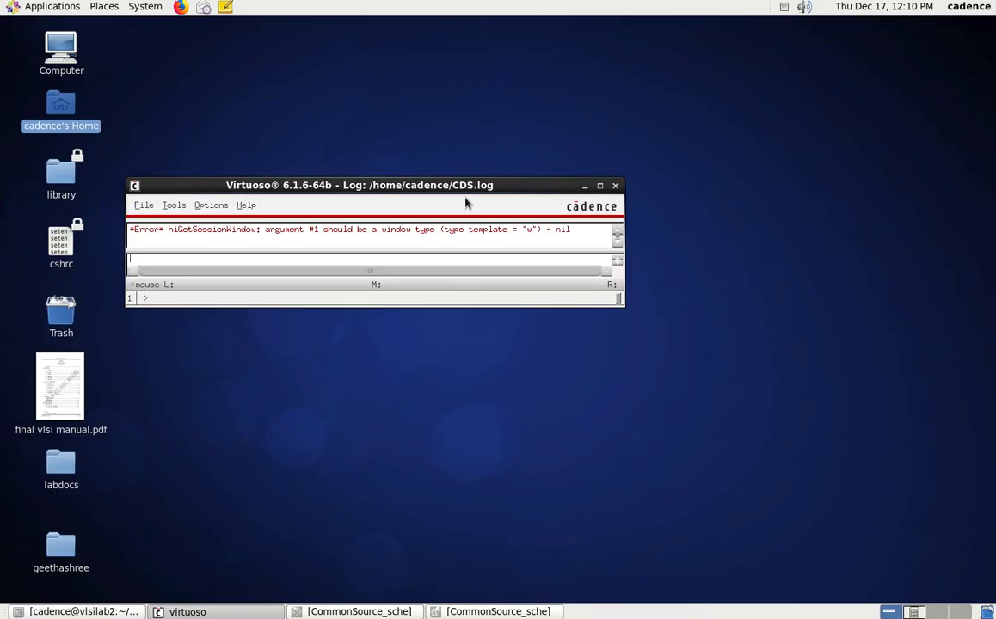
Reopen the CommonSource_test config's top schematic, maximized and fitted to view.
click(143, 205)
click(165, 240)
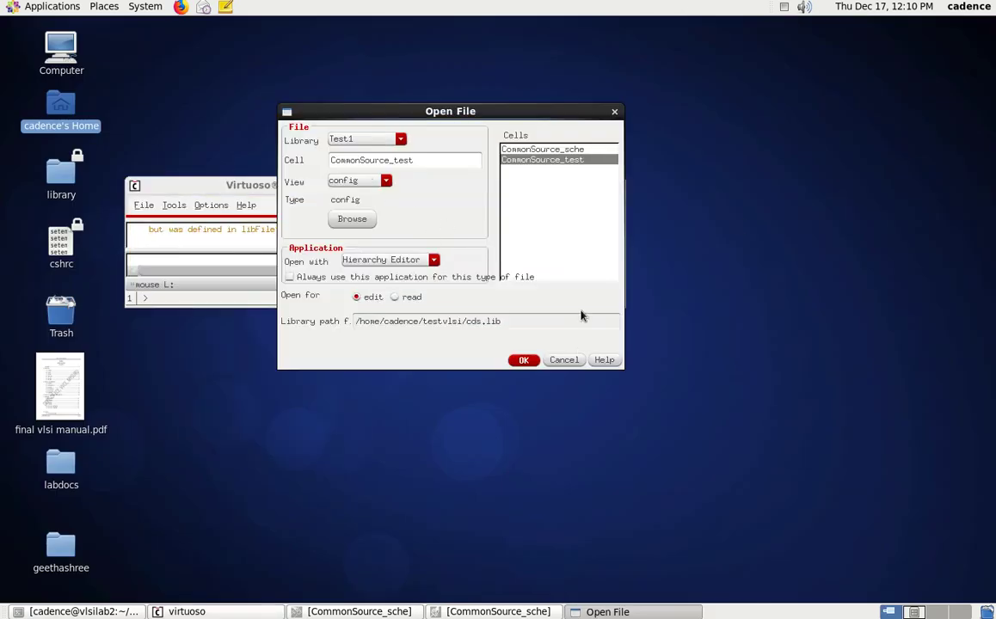
click(520, 360)
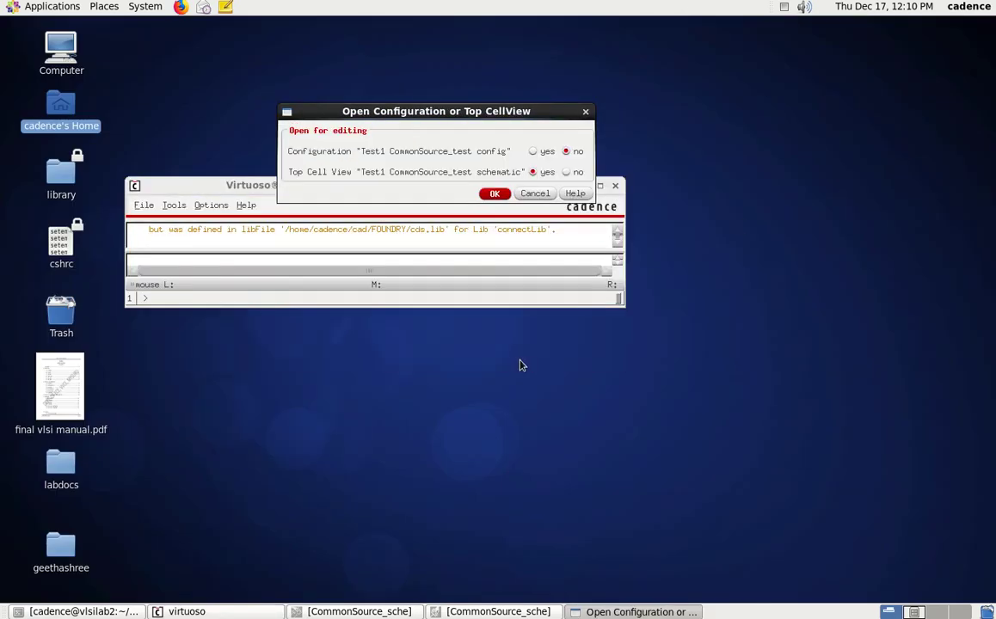
click(494, 194)
double_click(621, 25)
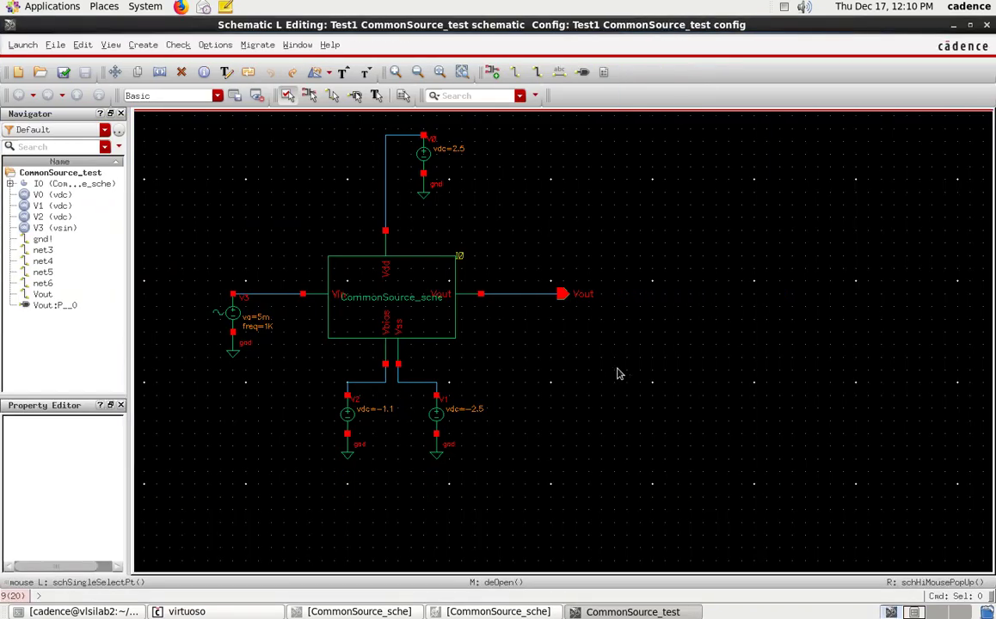
key(f)
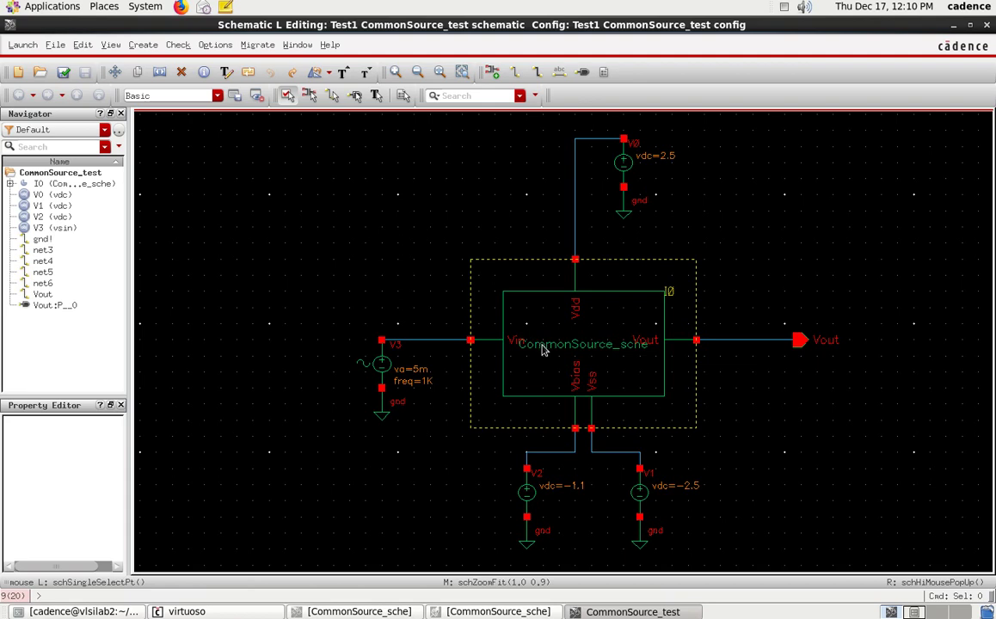
click(18, 47)
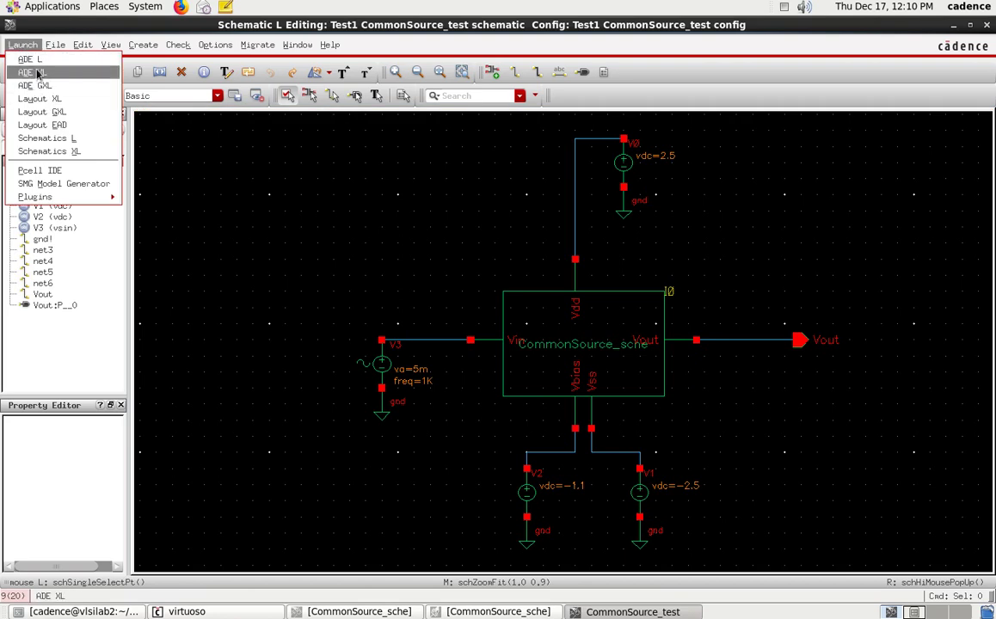
Launch ADE L from the schematic and browse its Setup and Session menus.
click(34, 62)
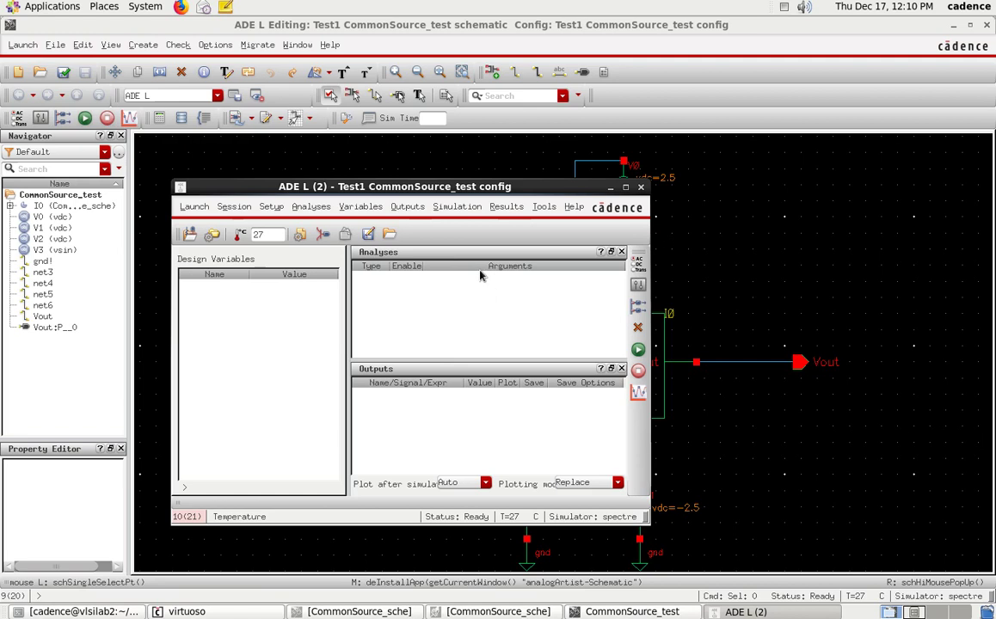
click(272, 212)
mouse_move(242, 213)
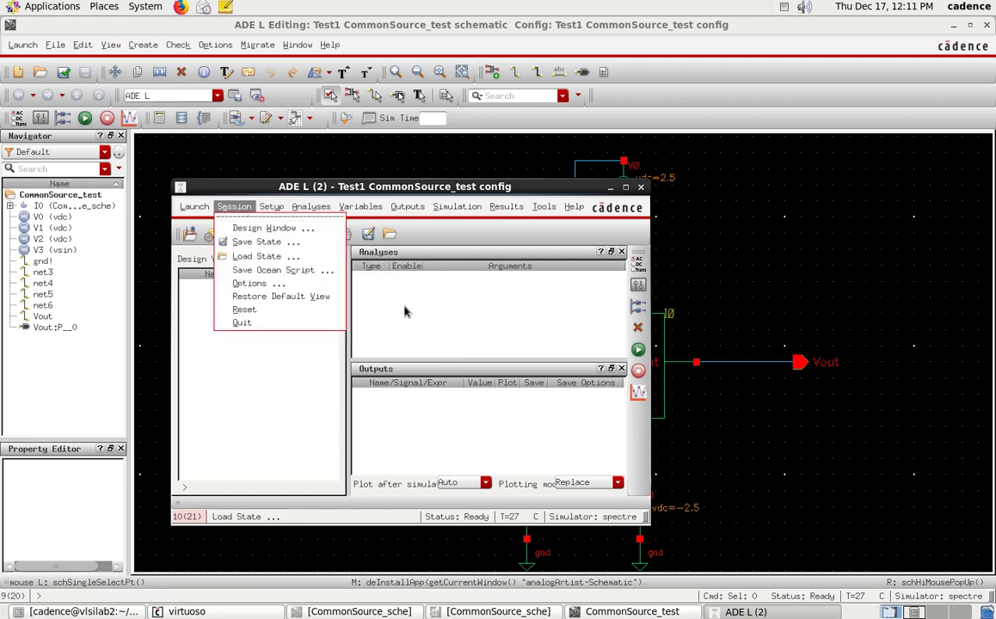
click(256, 256)
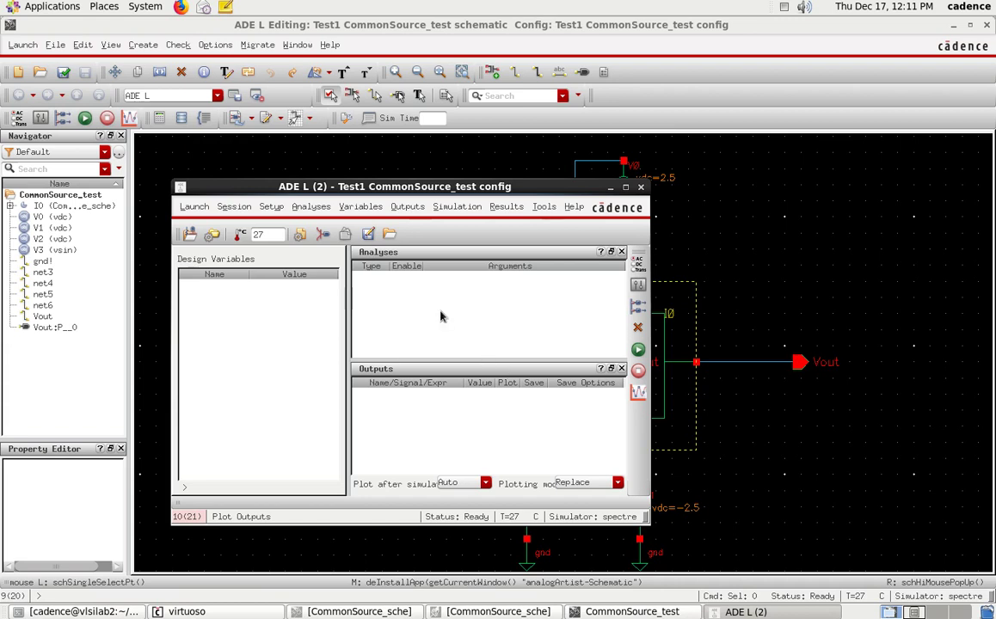
Load the saved state1 session setup and close the old waveform results window.
click(234, 208)
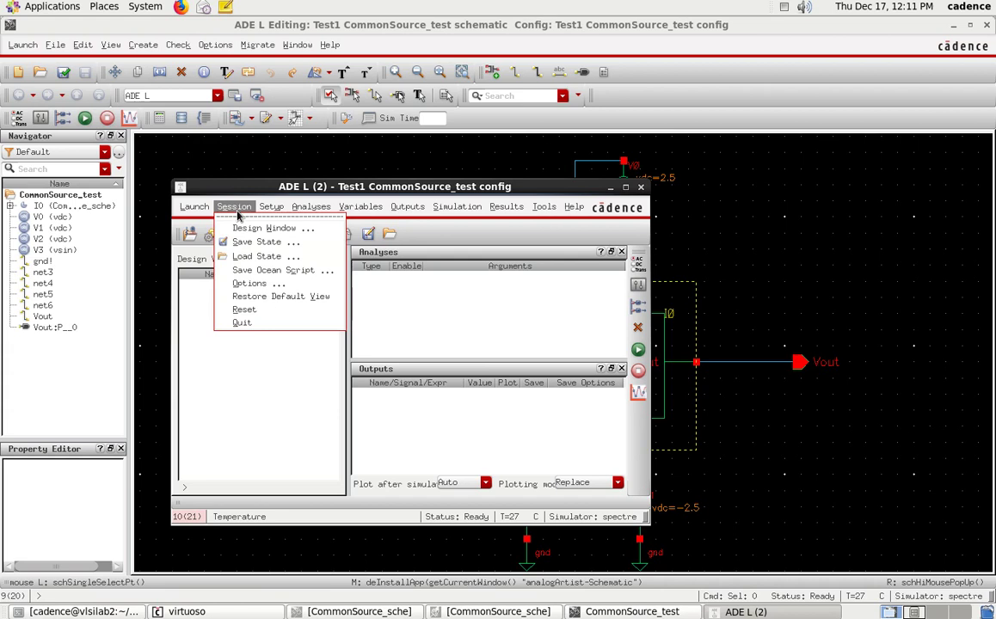
click(455, 311)
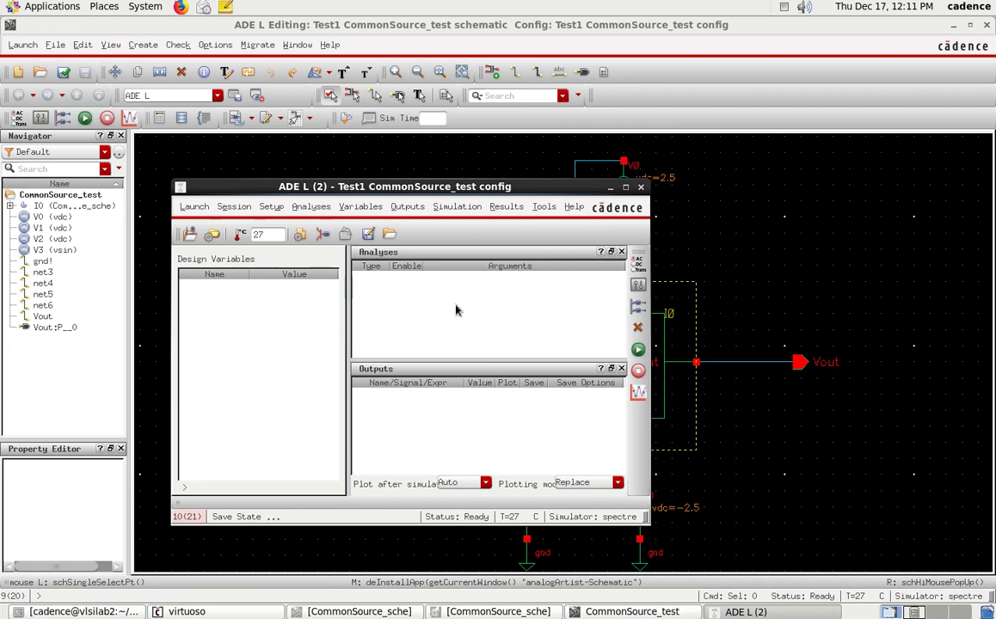
click(233, 208)
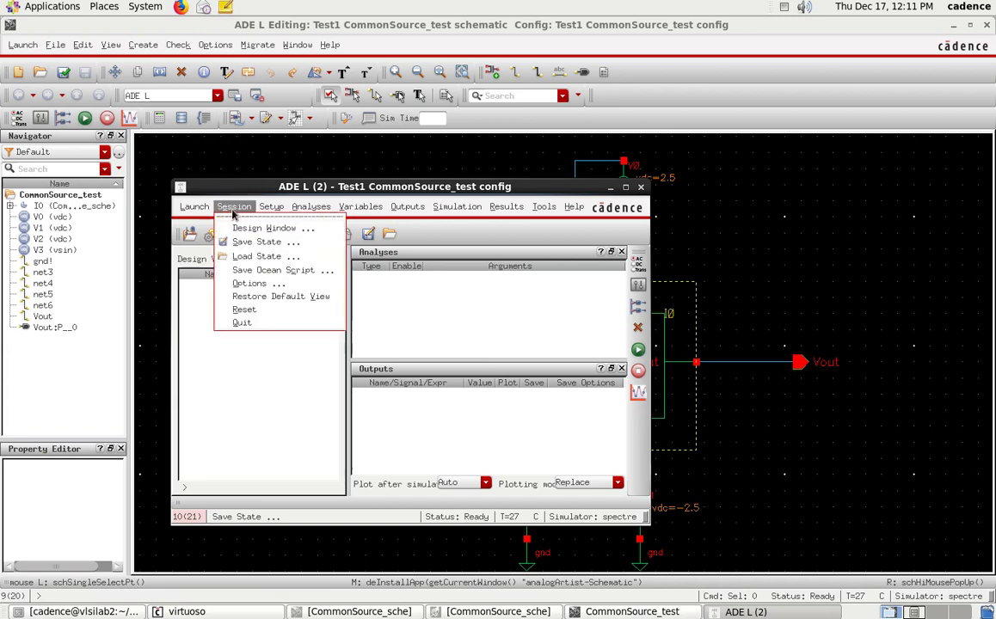
click(261, 257)
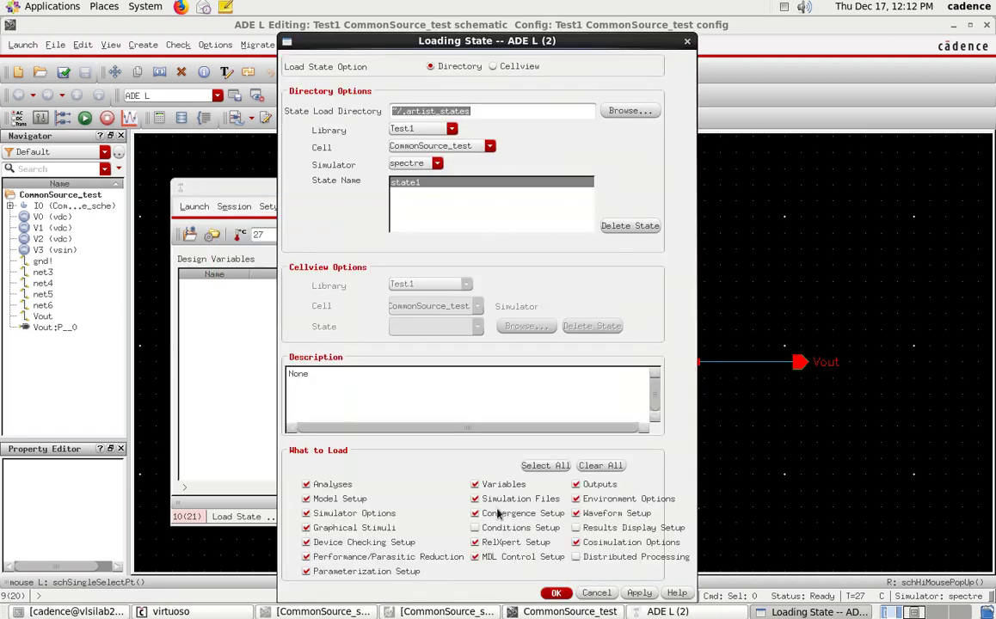
click(556, 592)
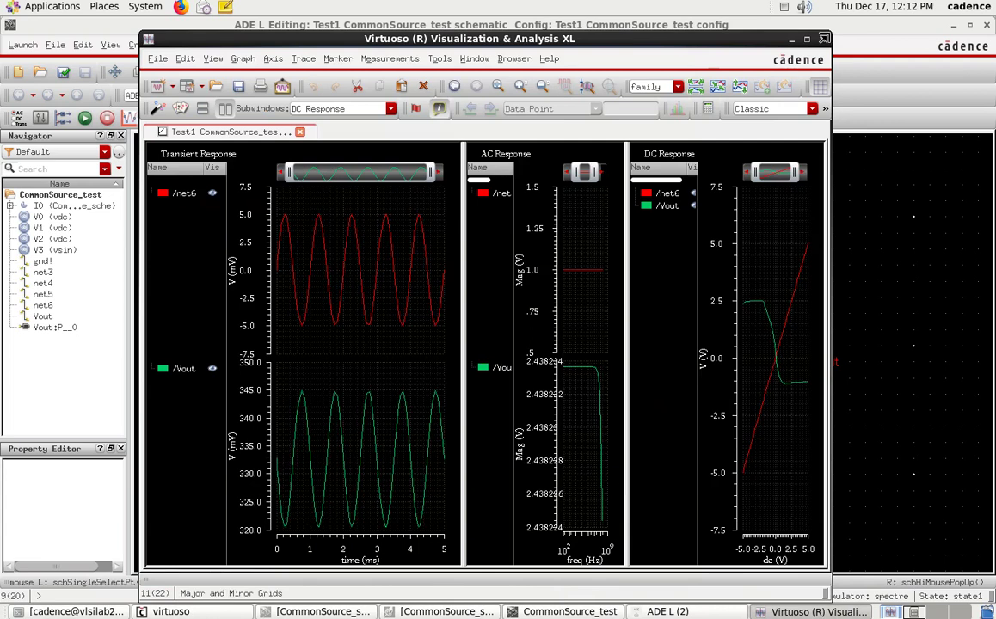
click(824, 39)
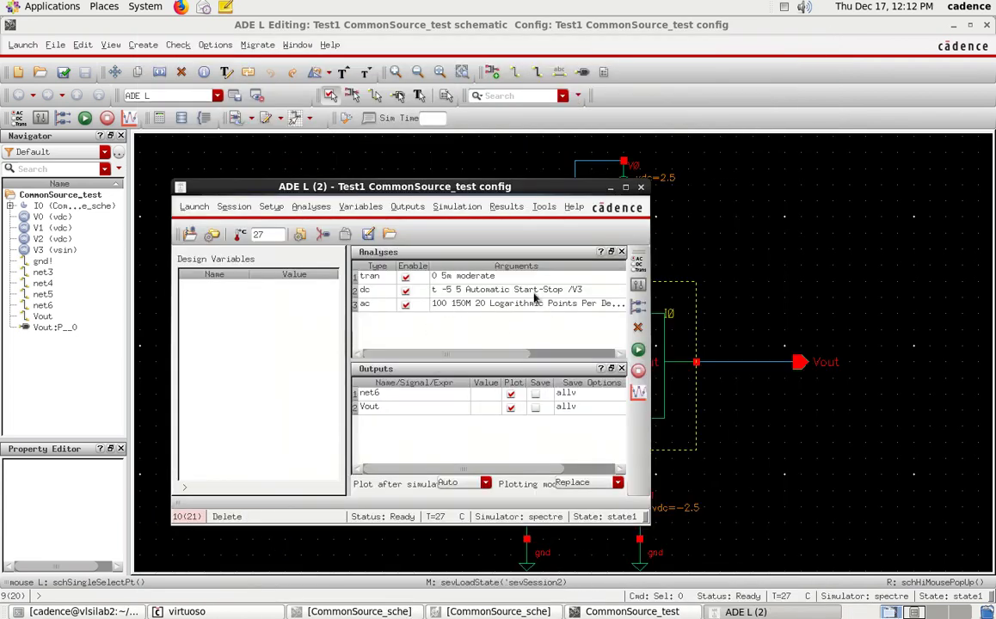
Enable plotting of net6, netlist and run the simulation, and maximize the waveform window.
click(510, 393)
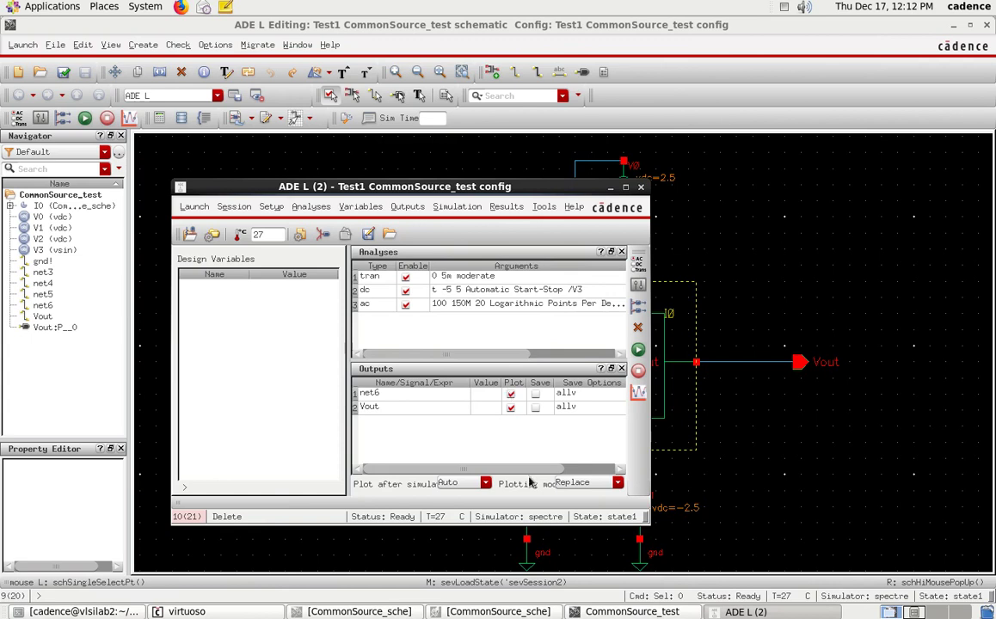
click(638, 350)
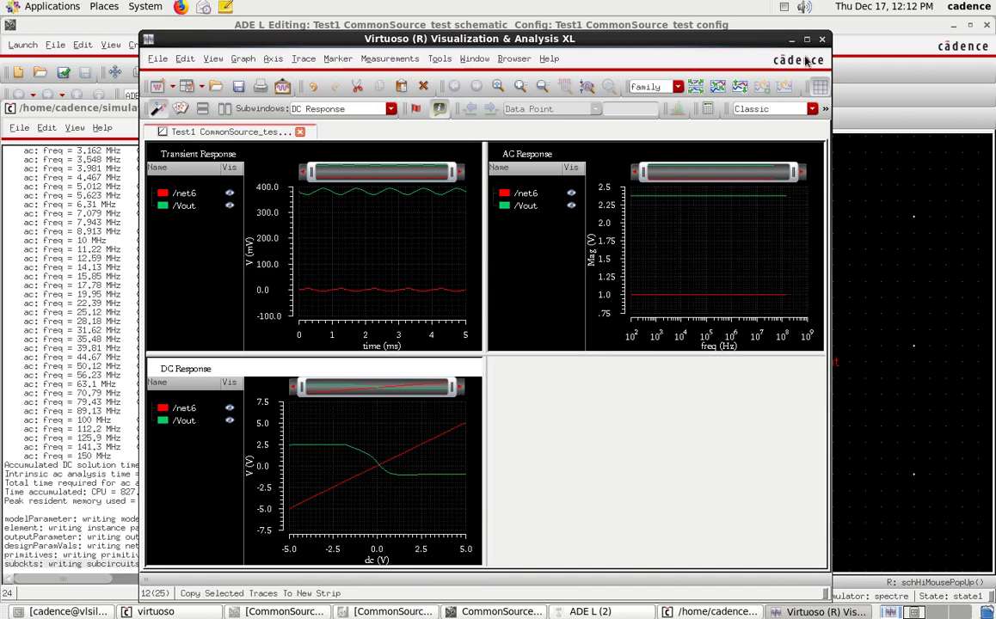
double_click(728, 36)
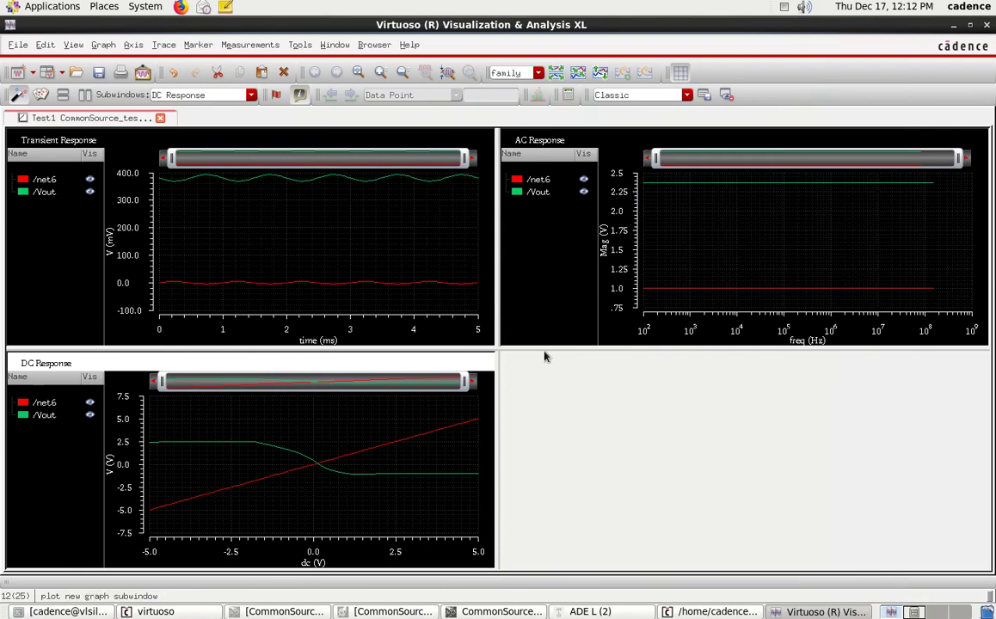
Tile the three responses horizontally and split net6 and Vout onto separate Transient and AC strips.
click(85, 96)
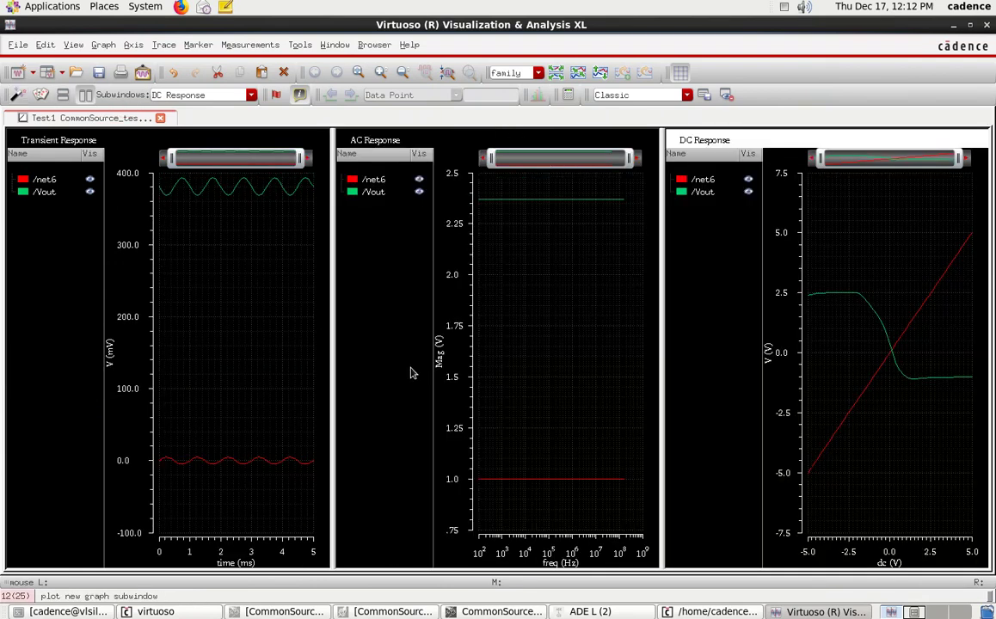
click(247, 344)
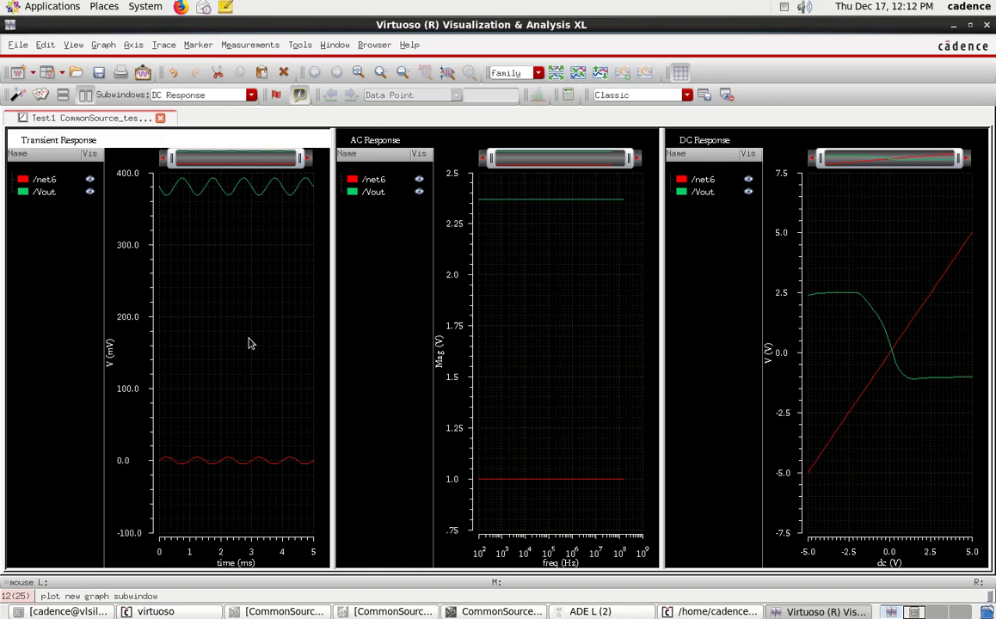
click(559, 76)
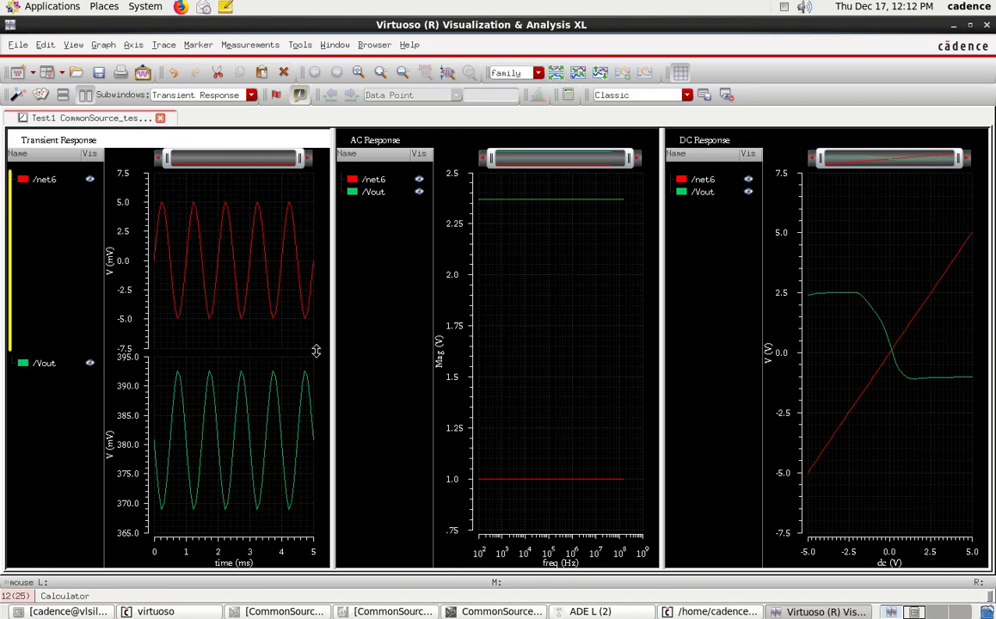
drag(331, 273, 419, 275)
click(582, 144)
click(559, 76)
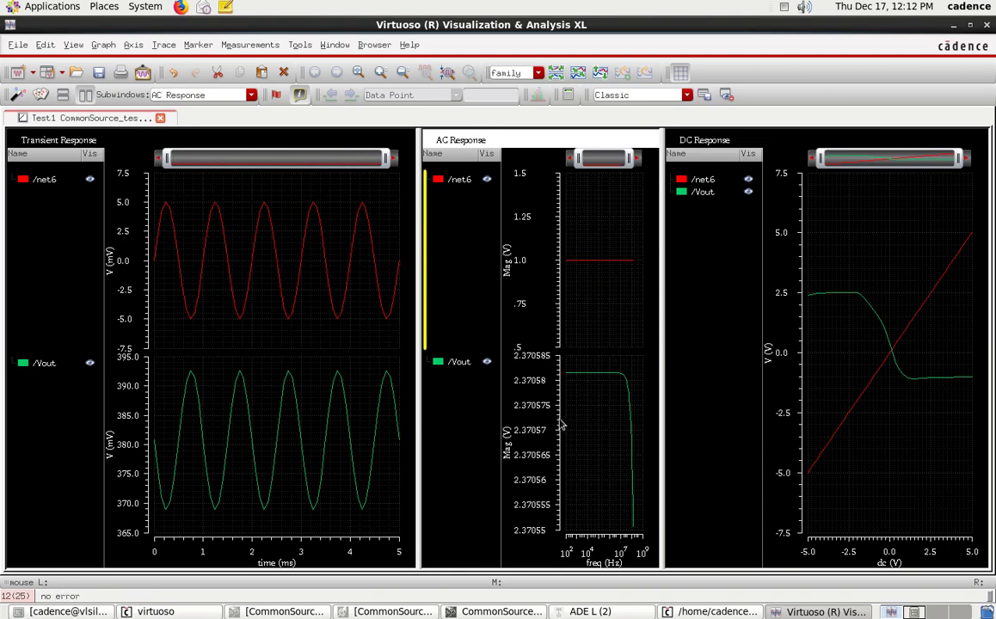
Resize the panes and collapse the DC legend so the AC Response plot is enlarged.
drag(662, 347, 766, 347)
mouse_move(635, 380)
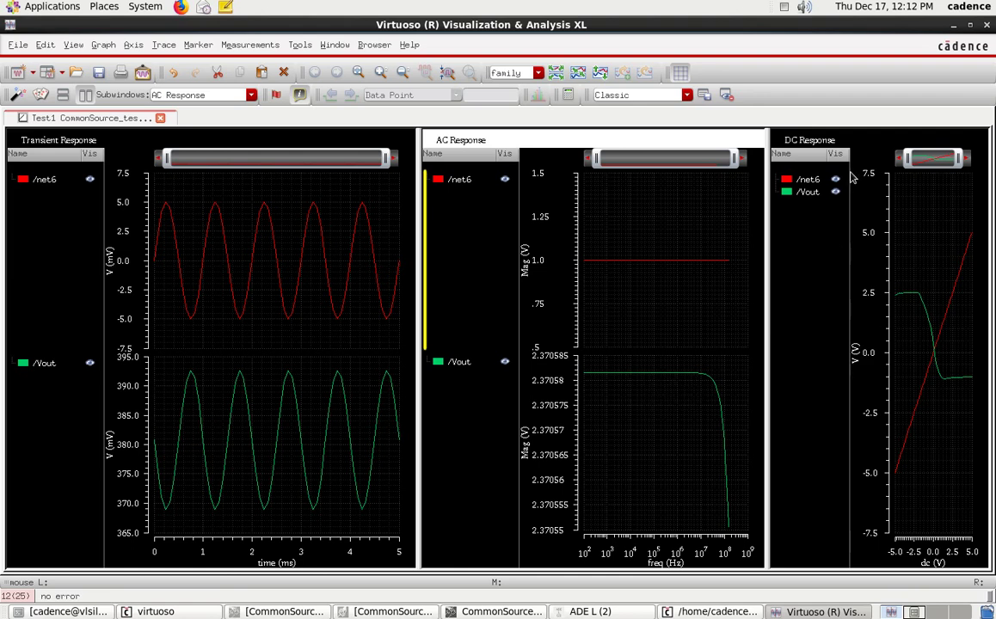
drag(856, 290, 769, 297)
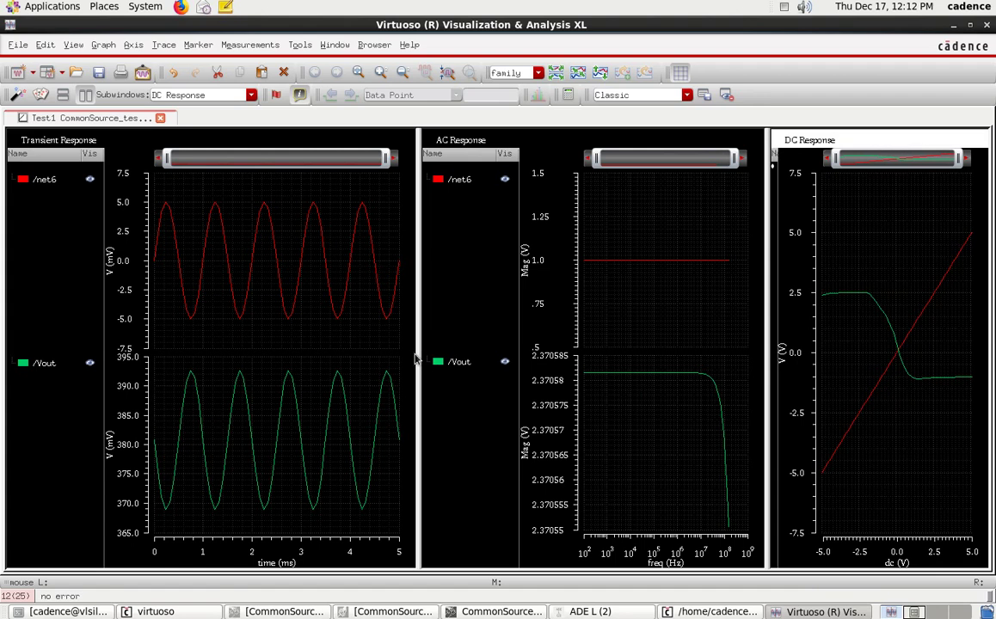
drag(421, 353, 572, 348)
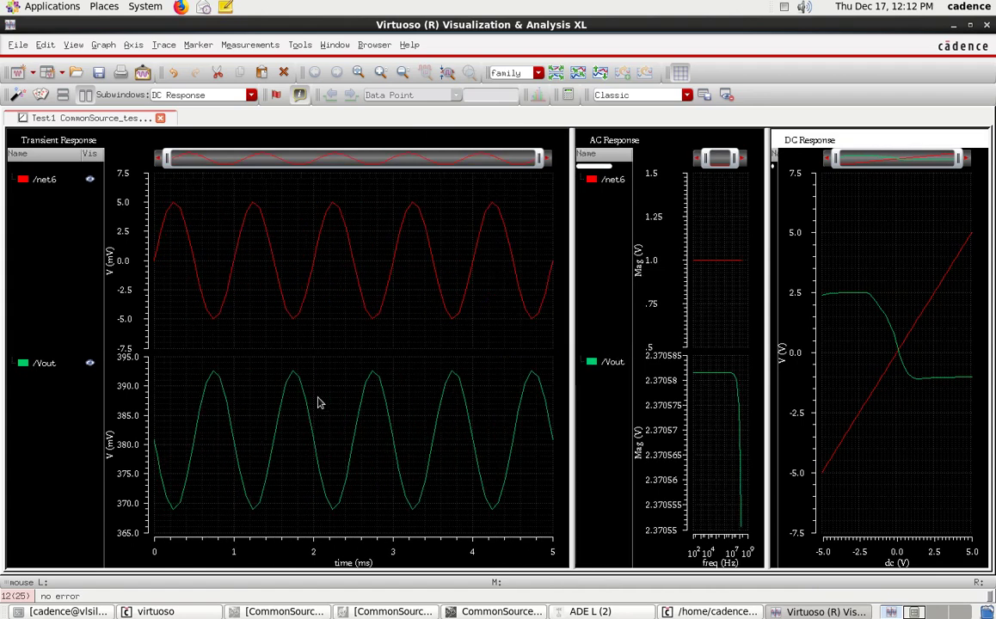
drag(574, 414, 133, 438)
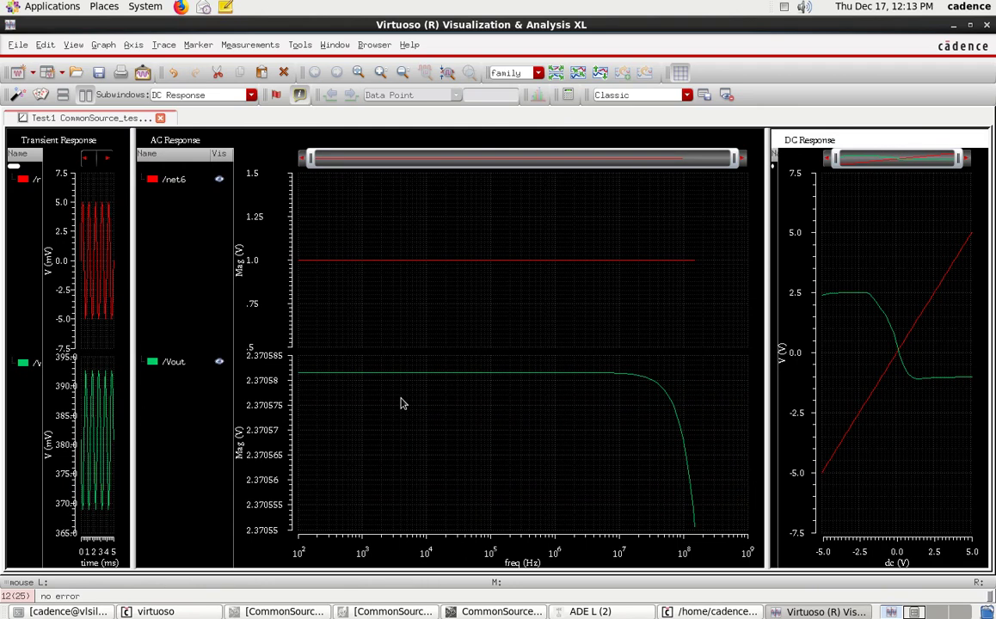
Drag the Transient/AC splitter right so the net6 and Vout transient strips fill most of the window.
mouse_move(313, 378)
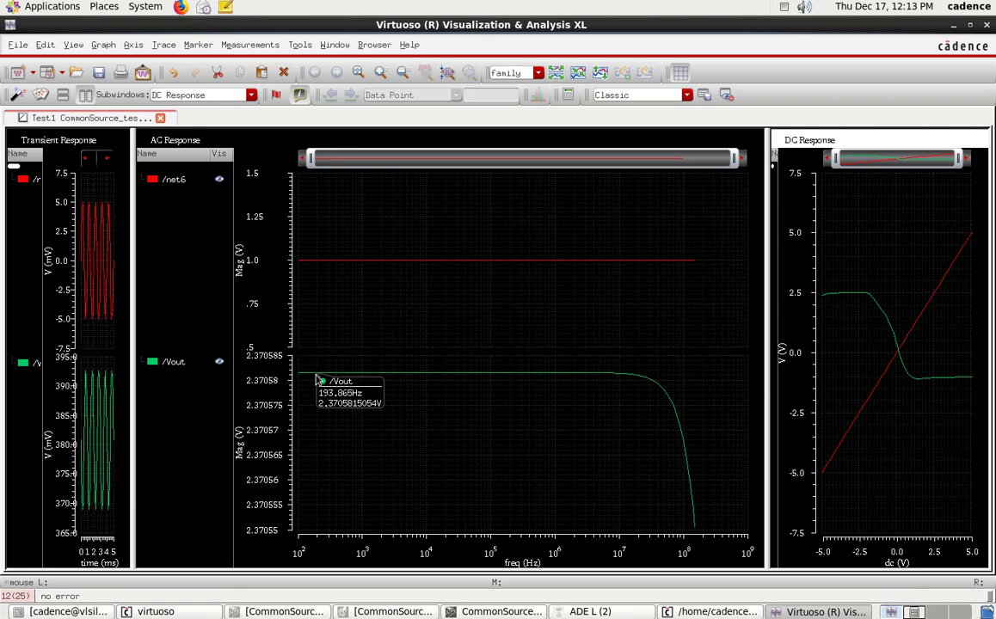
drag(132, 404, 618, 421)
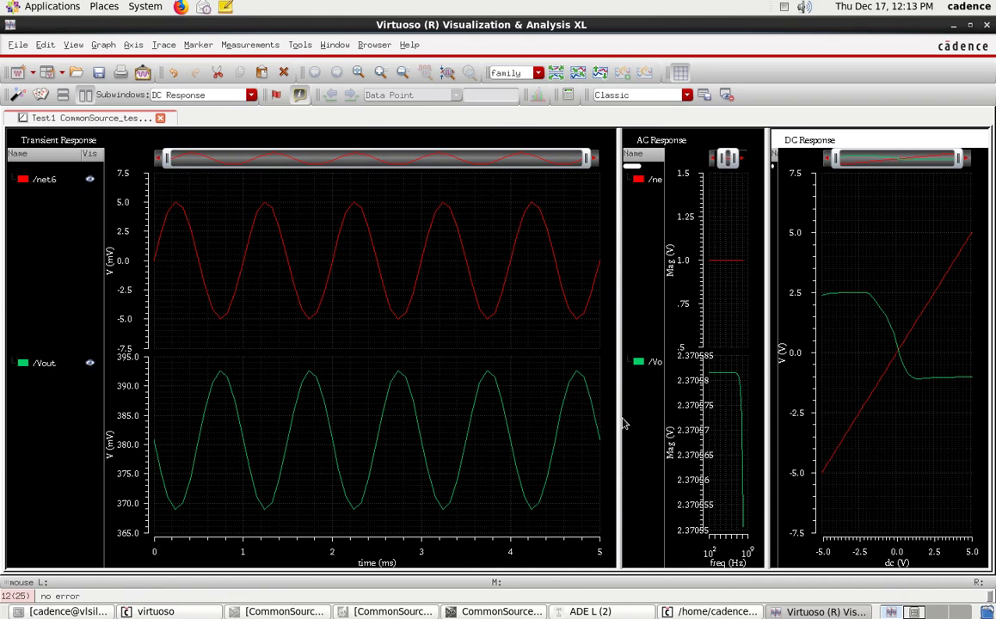
Resize the Transient and AC Response panes so all three plots are readable side by side.
drag(620, 418, 711, 422)
mouse_move(181, 209)
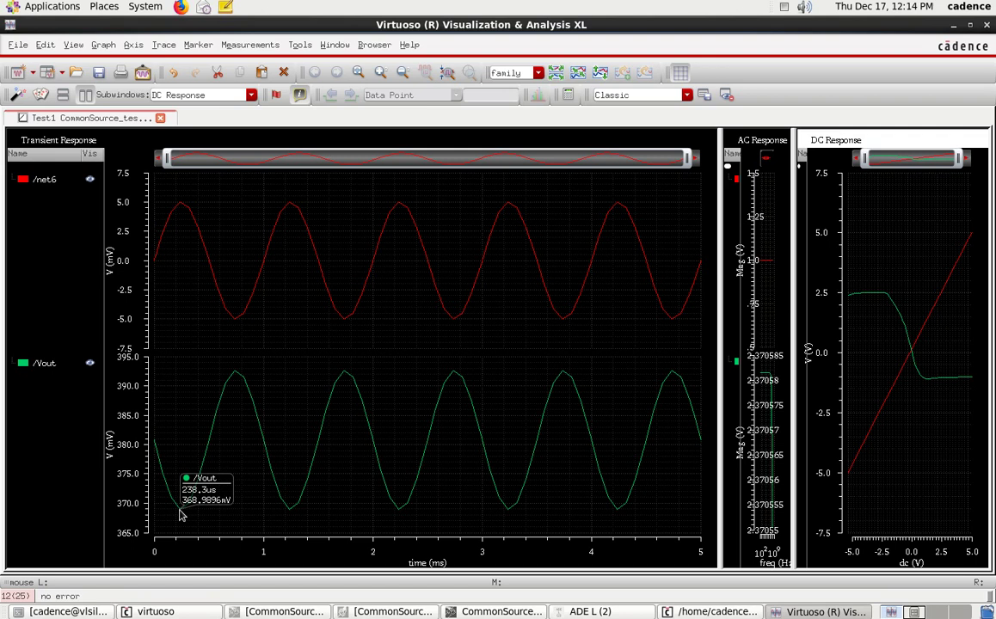
drag(721, 376, 77, 375)
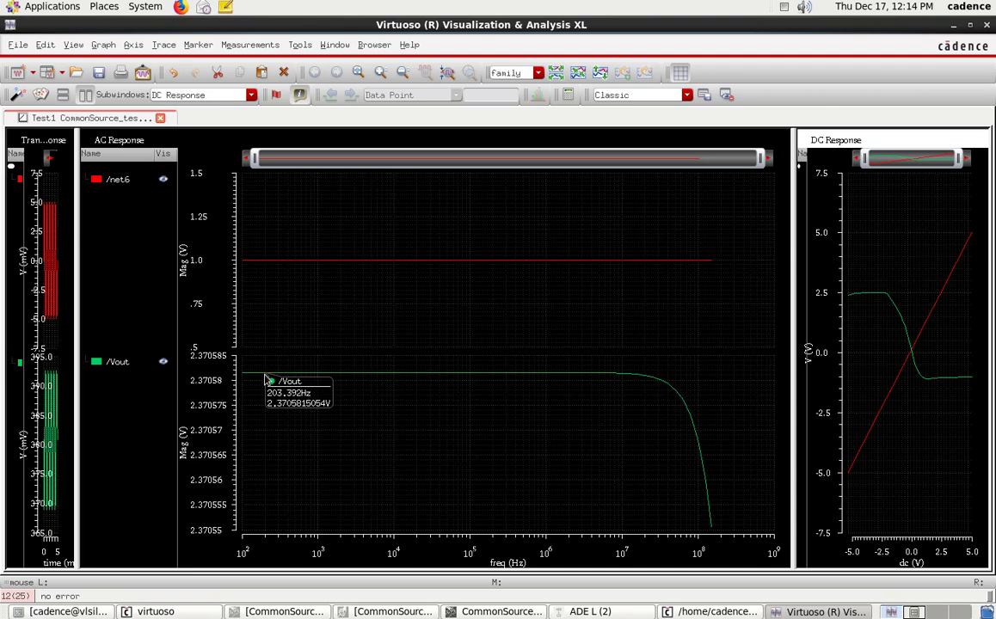
drag(77, 319, 438, 279)
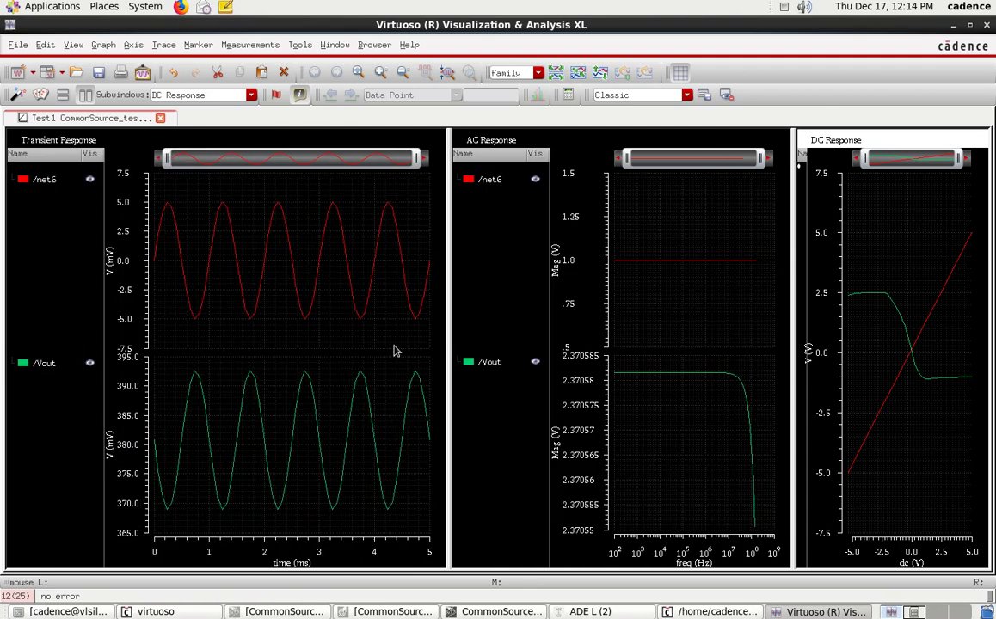
mouse_move(682, 378)
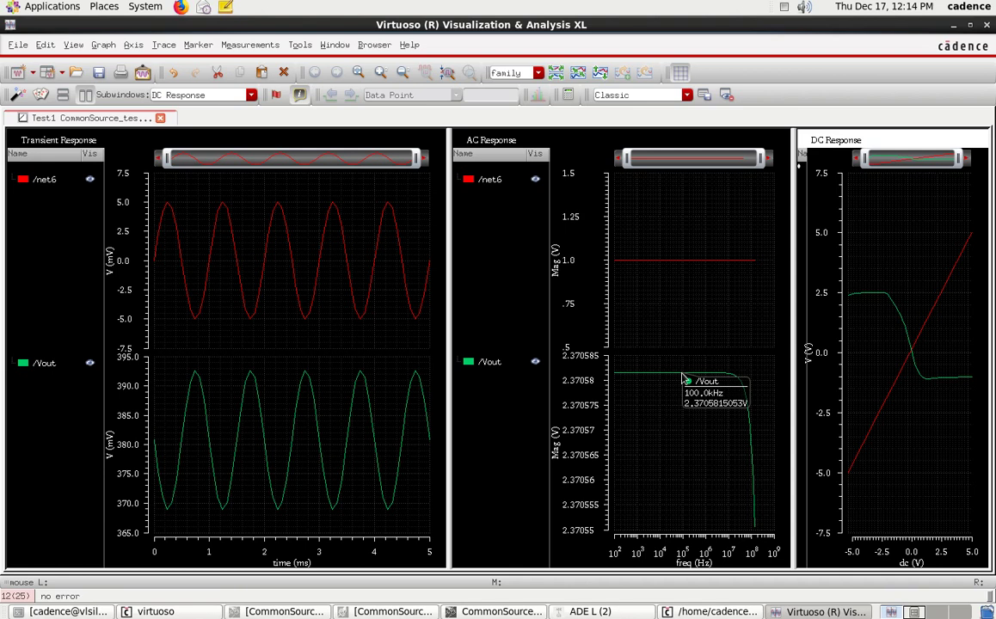
Zoom in and out on the common-source layout to inspect transistors and pins, then return to the plots.
click(501, 612)
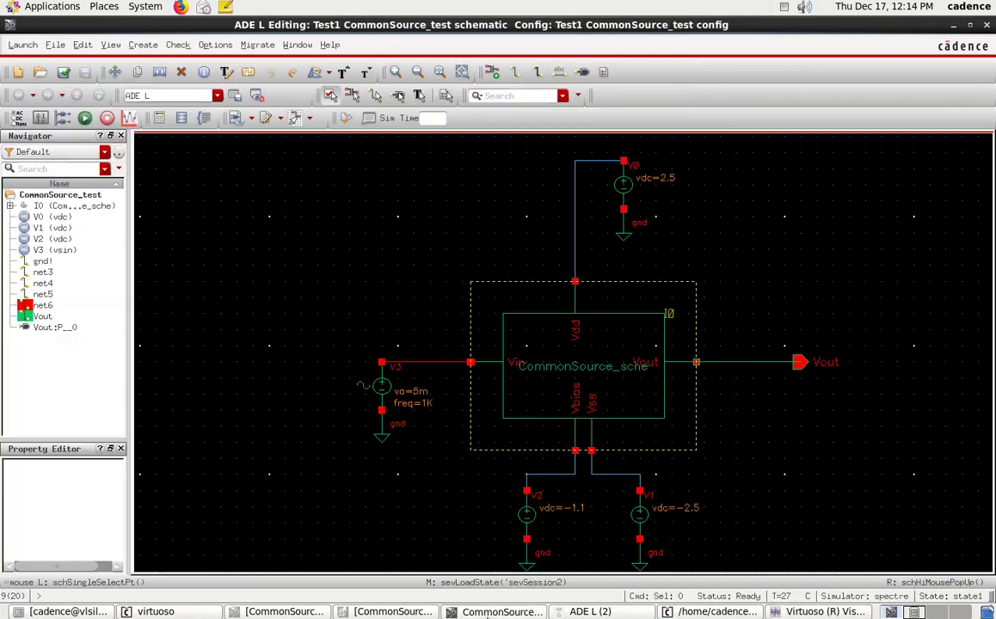
click(389, 611)
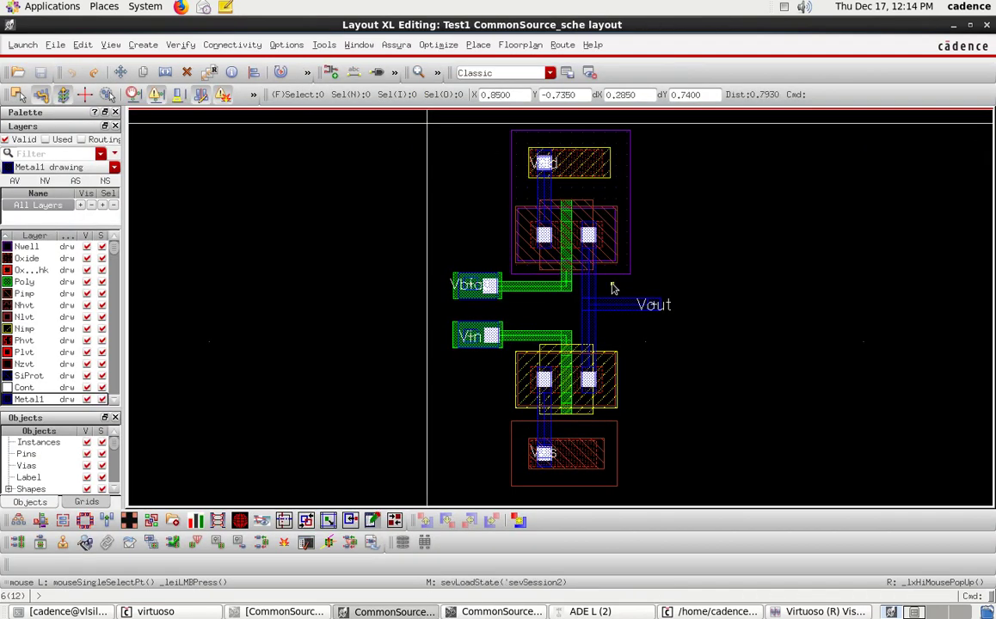
ctrl+scroll(528, 251, up, 2)
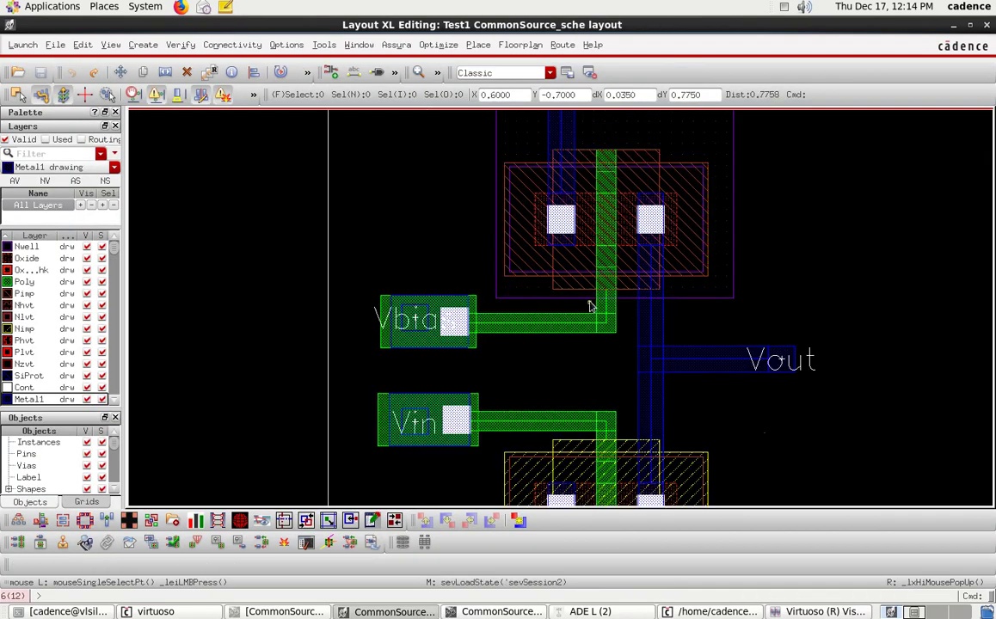
ctrl+scroll(590, 306, down, 2)
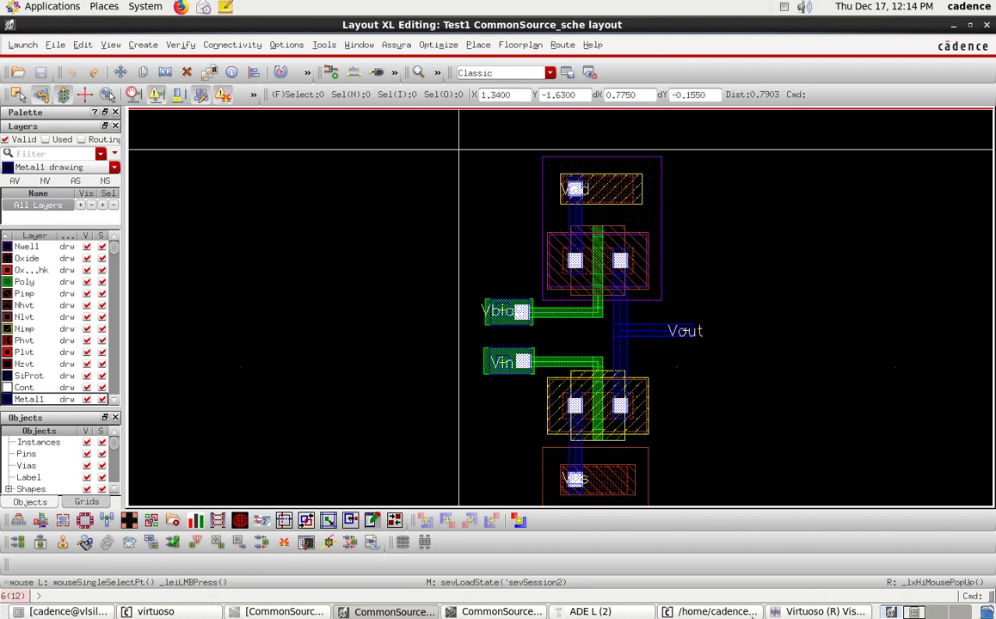
click(822, 611)
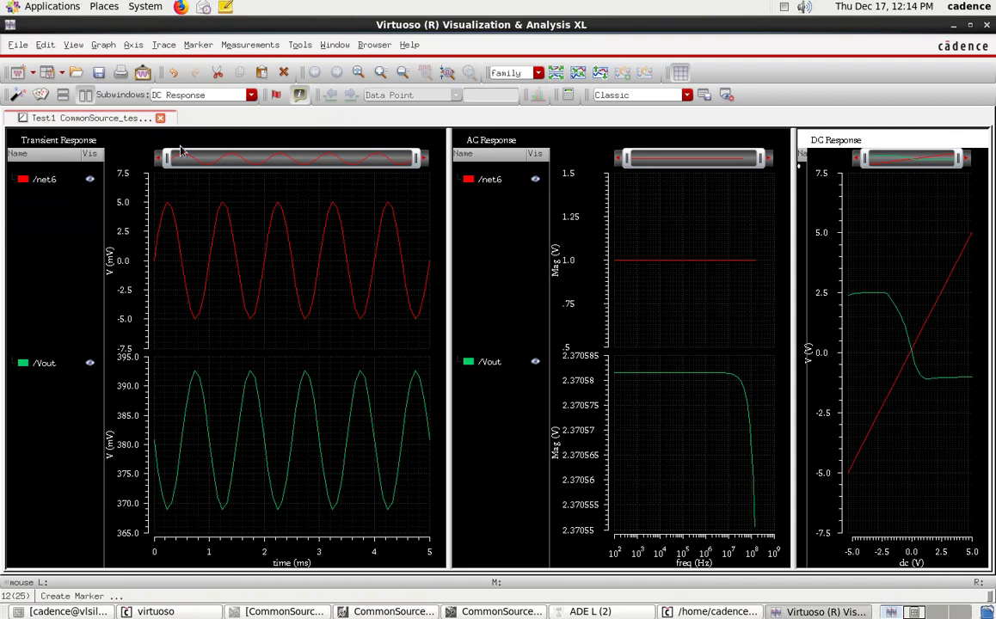
Print the plots to testvlsi/Test1/CSPostLayout.pdf, then close the waveform viewer.
click(120, 74)
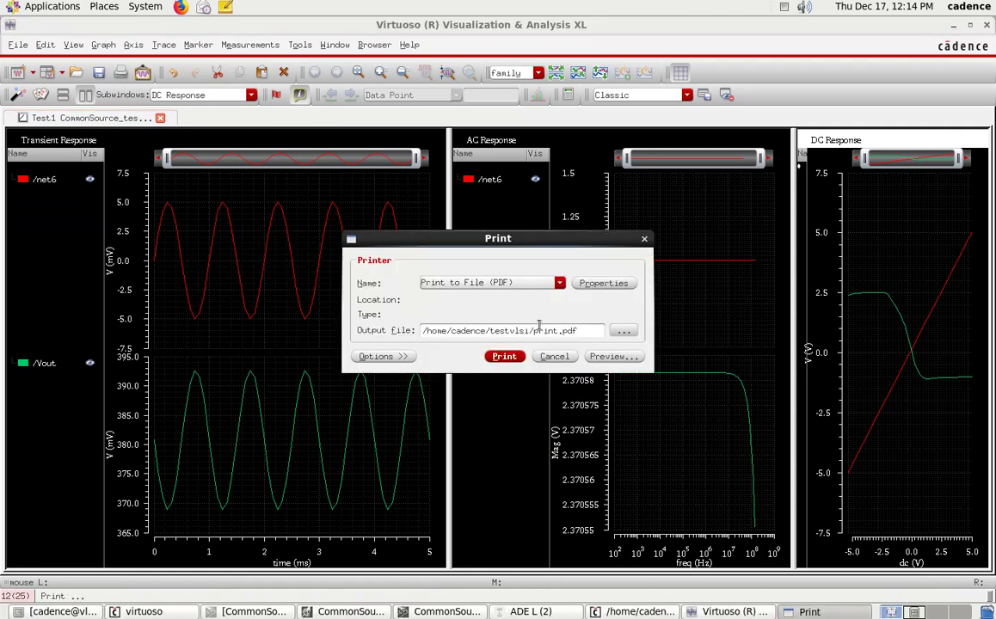
click(622, 331)
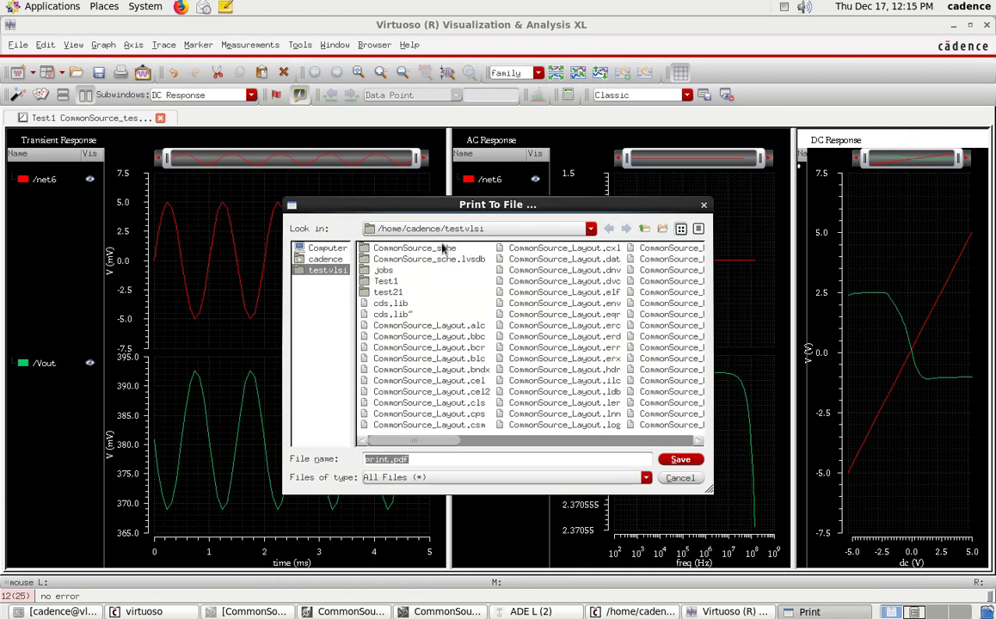
double_click(386, 282)
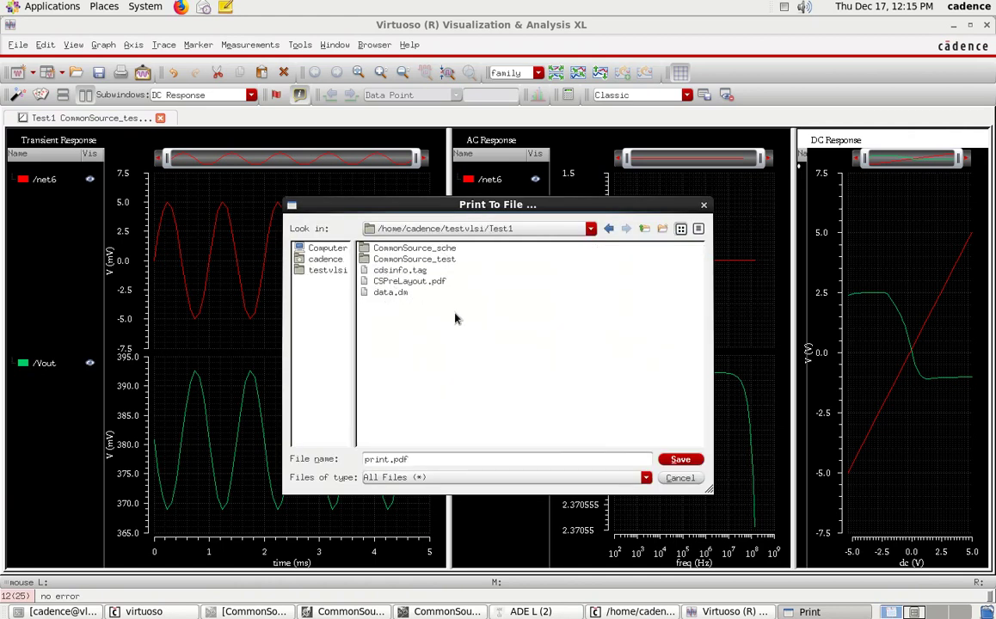
click(395, 281)
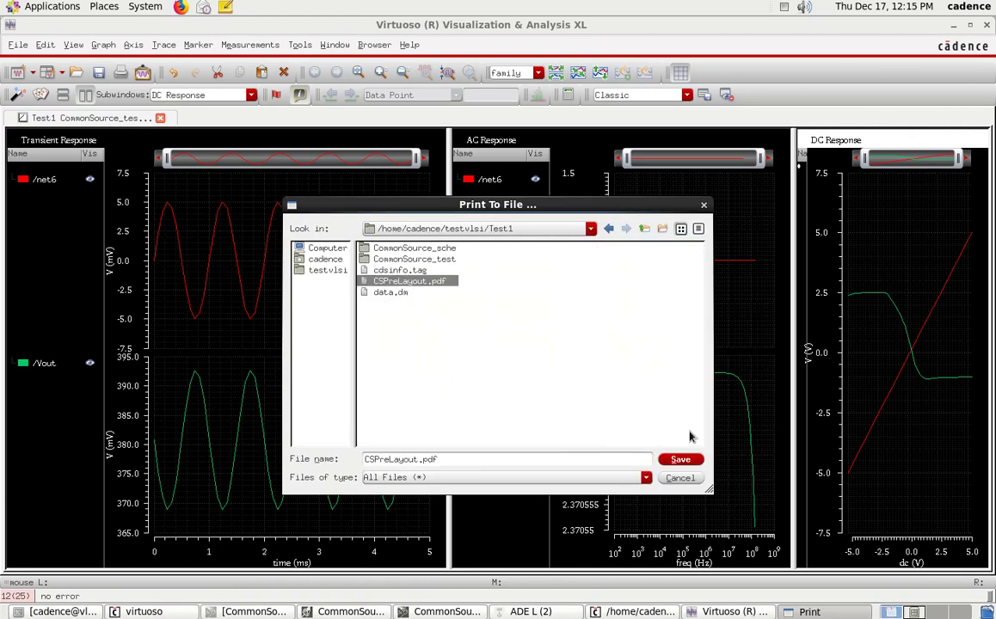
click(391, 459)
key(BackSpace)
key(BackSpace)
text(ost)
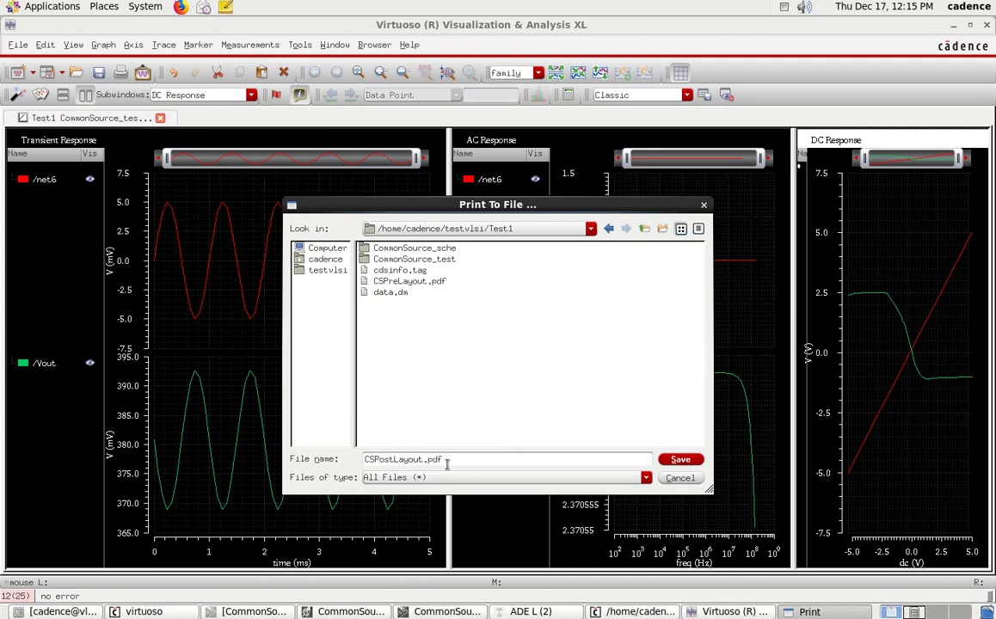
click(679, 461)
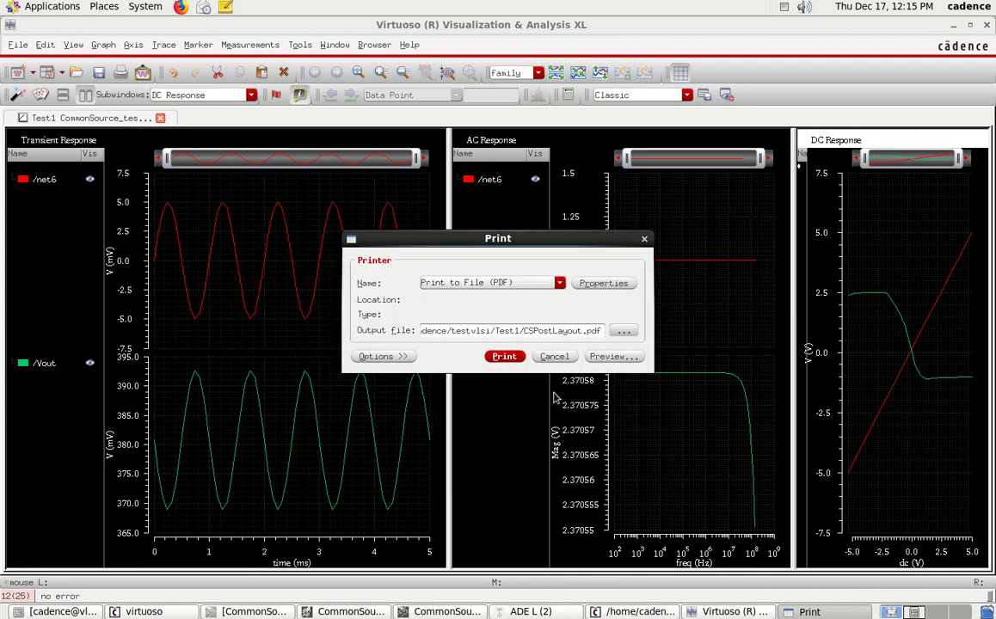
click(505, 358)
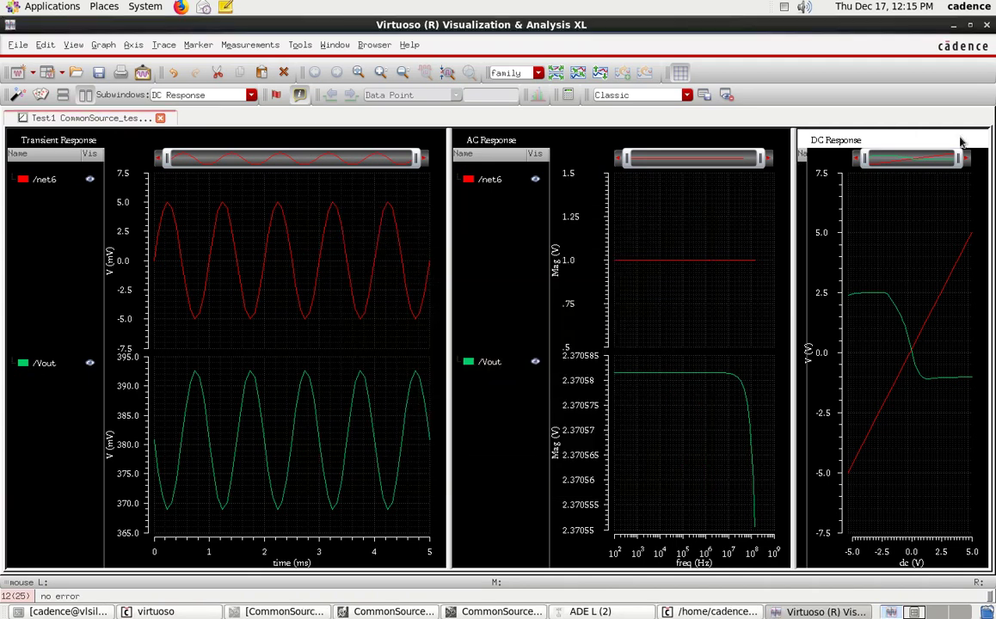
click(987, 24)
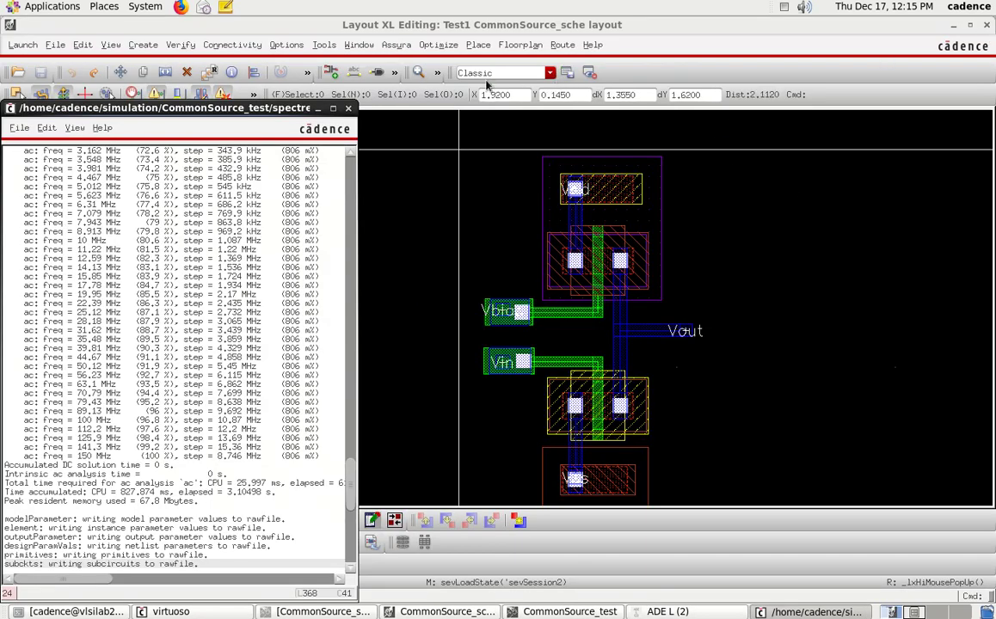
Close the simulation log and minimize the layout and schematic windows.
click(347, 108)
click(952, 25)
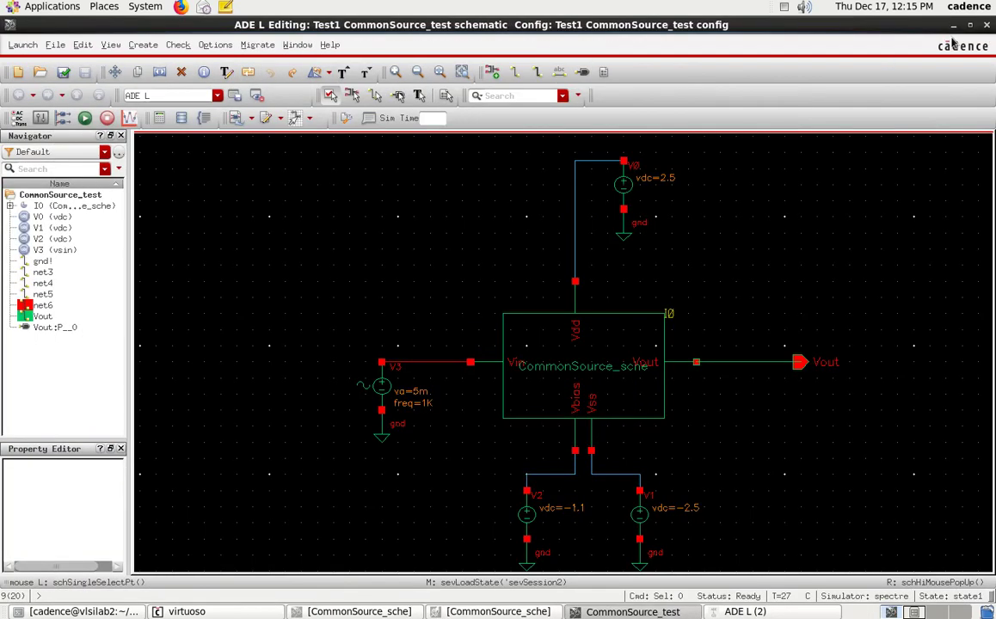
click(952, 24)
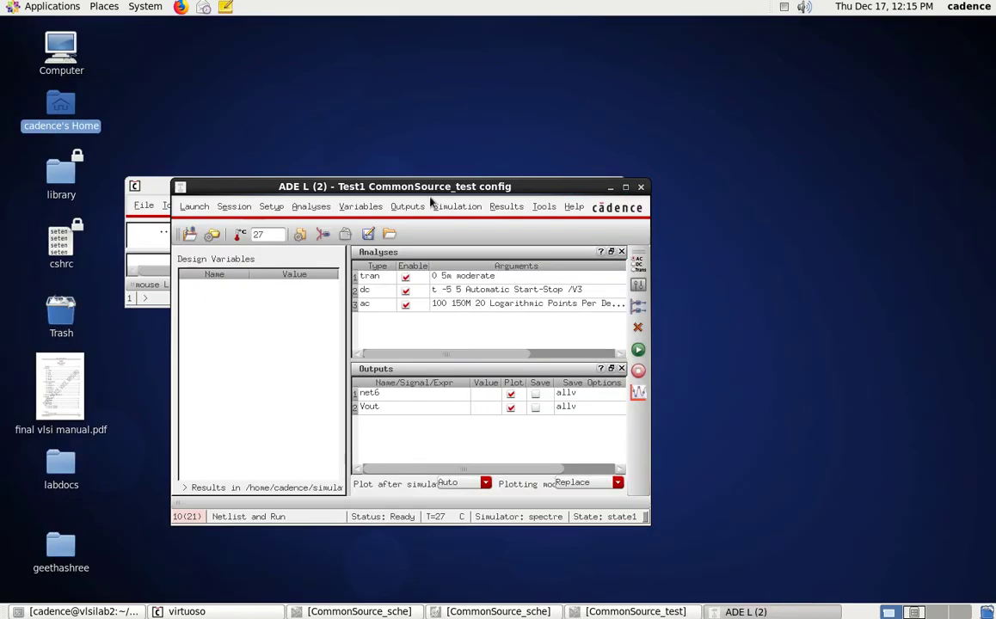
Open testvlsi/Test1/CSPostLayout.pdf from the cadence home folder and scroll to page 2.
double_click(54, 108)
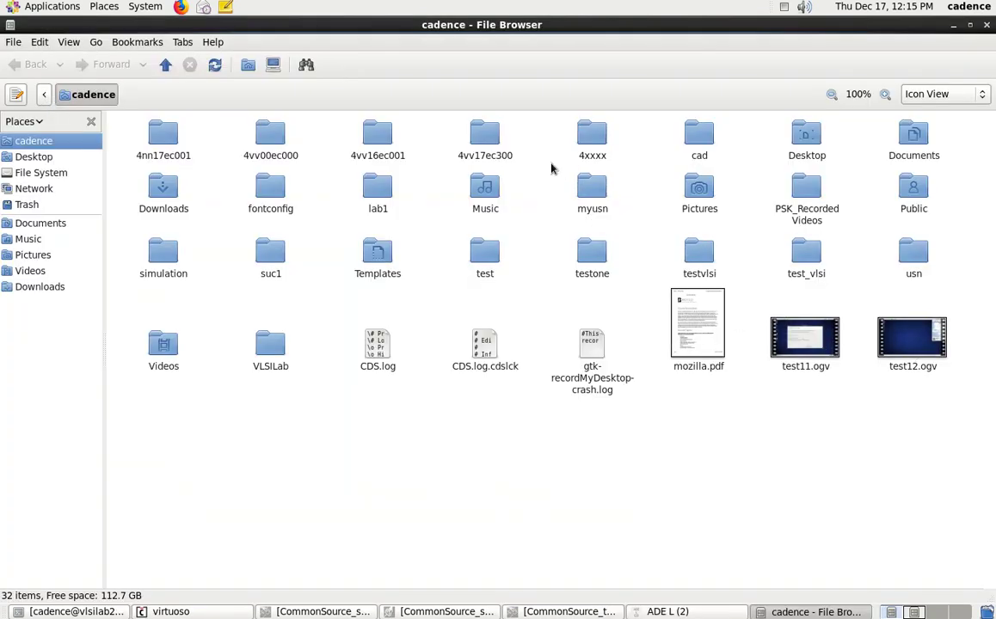
double_click(699, 252)
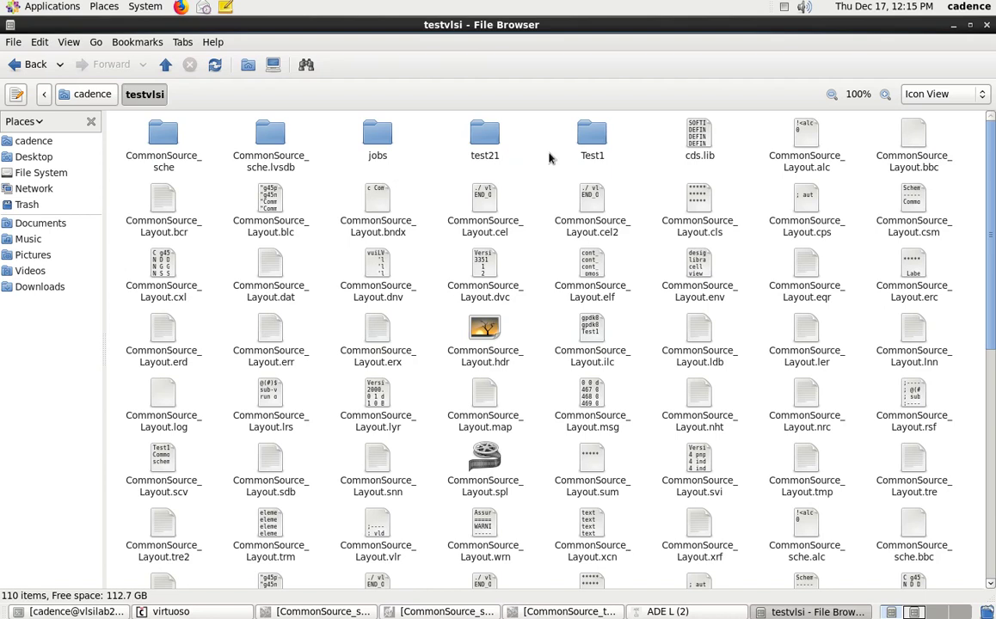
double_click(598, 142)
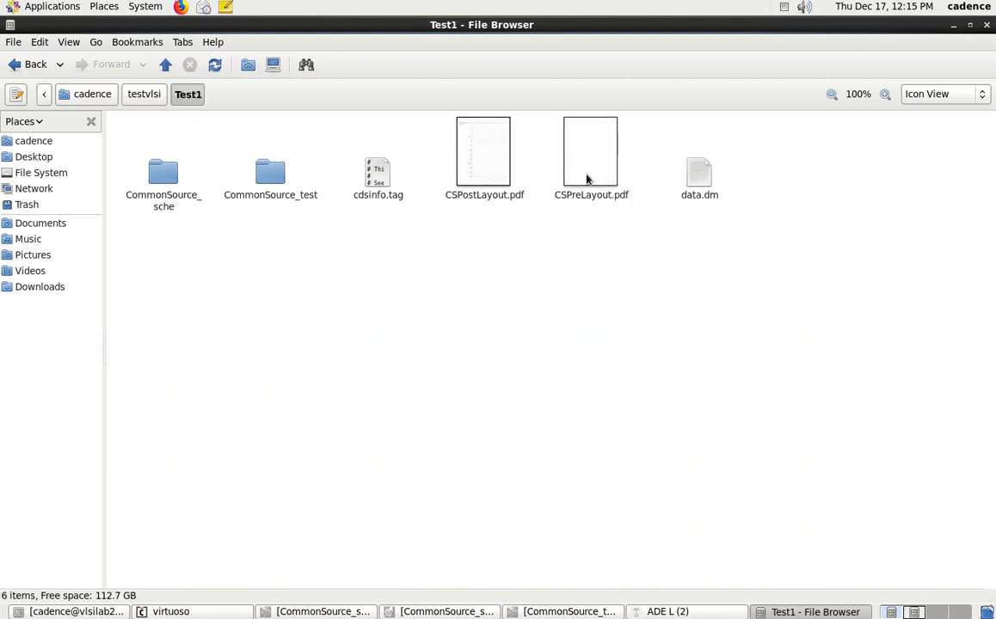
double_click(475, 173)
scroll(511, 323, down, 5)
scroll(511, 323, down, 20)
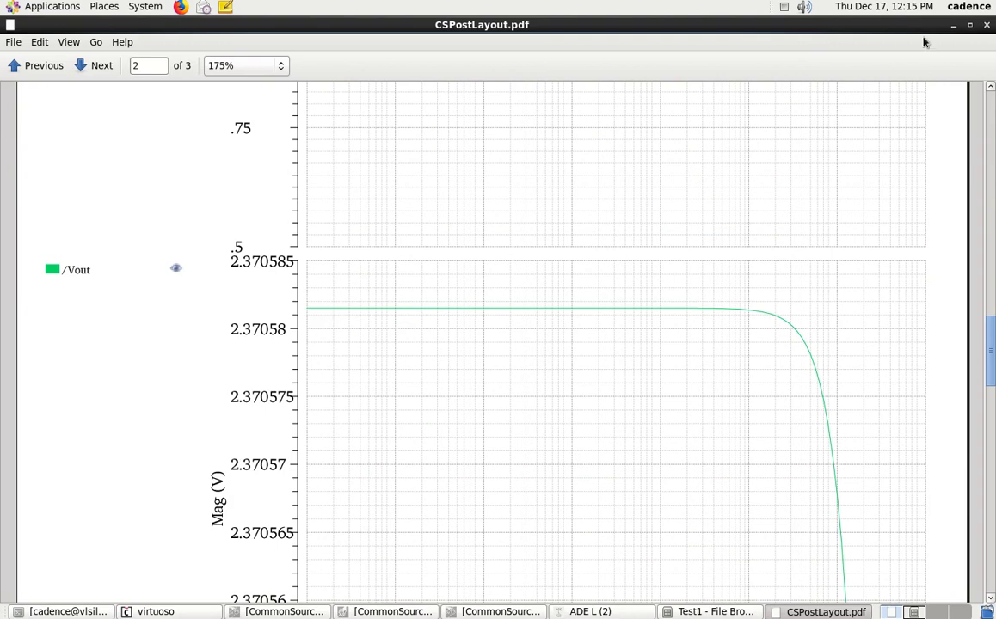
Open CSPreLayout.pdf, compare its page 2 Vout AC magnitude (~2.438 V) with post-layout, then close it.
click(953, 27)
double_click(589, 153)
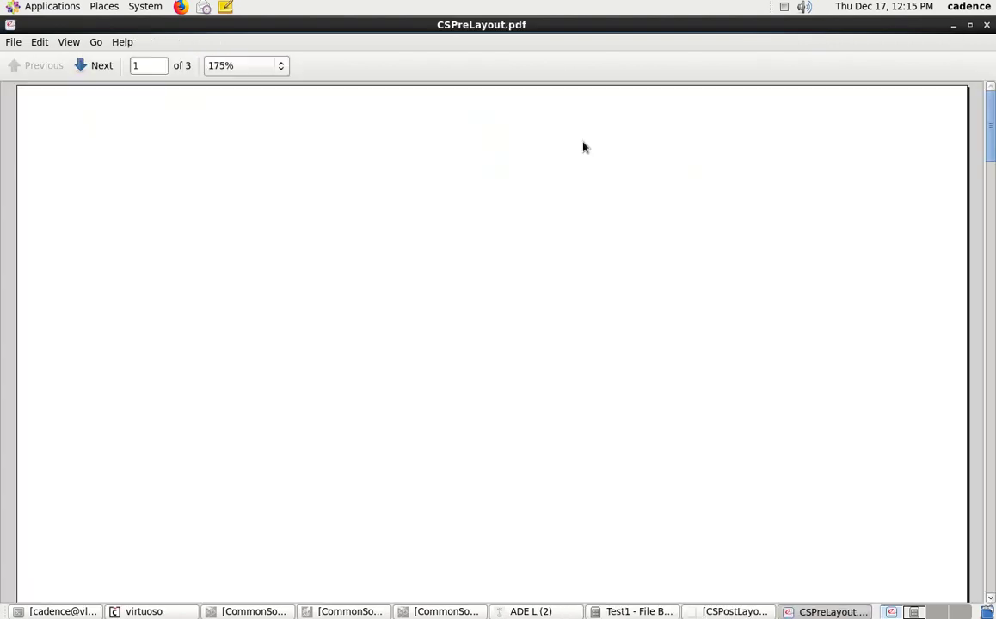
scroll(312, 430, down, 5)
scroll(311, 415, down, 10)
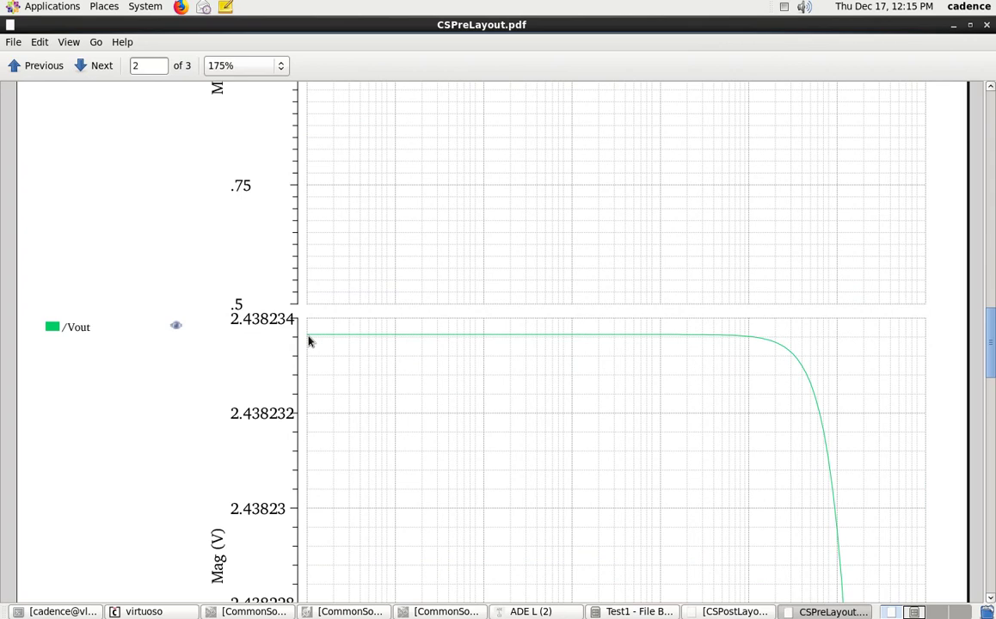
click(987, 24)
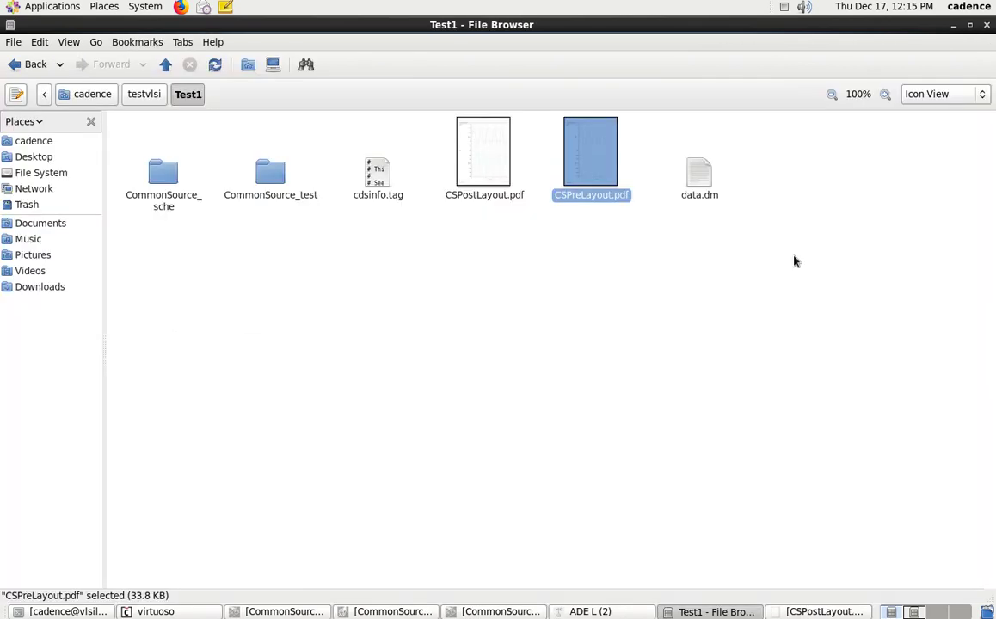